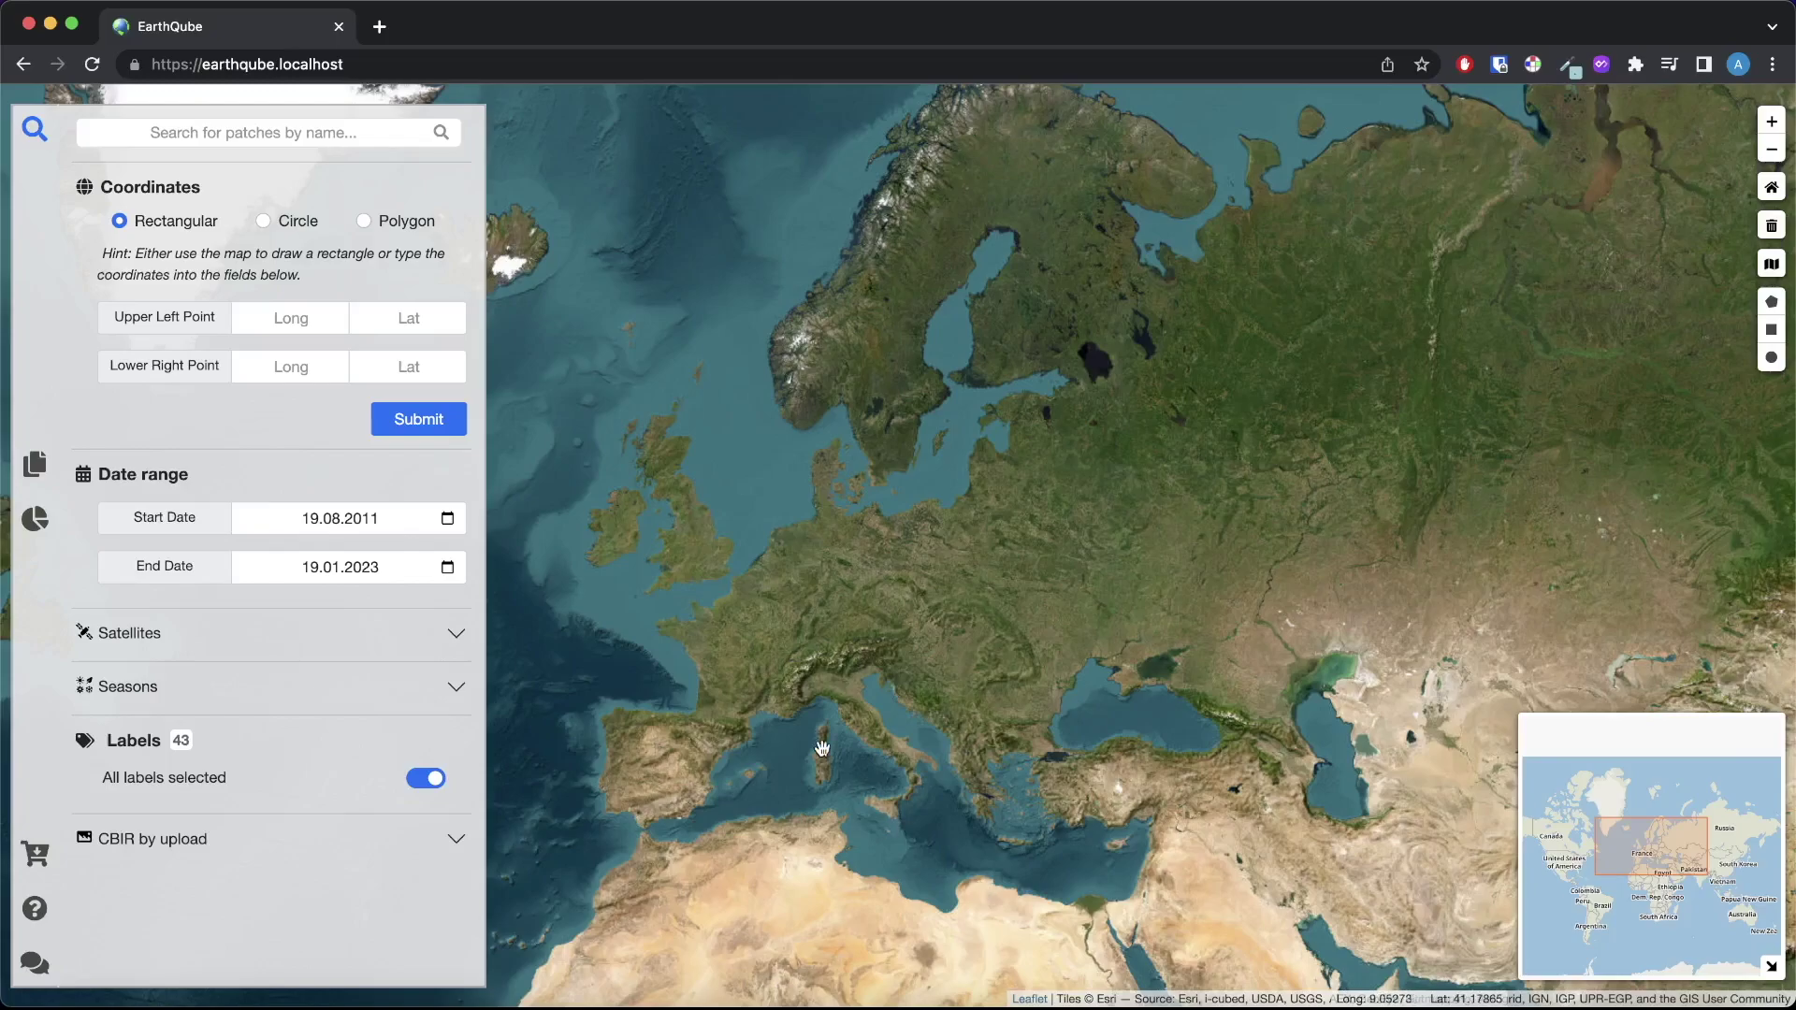
- Zoom and pan the map from western France up to Ireland, centring on Dublin city
scroll(806, 636, up, 2)
scroll(800, 627, up, 2)
drag(801, 630, 1034, 433)
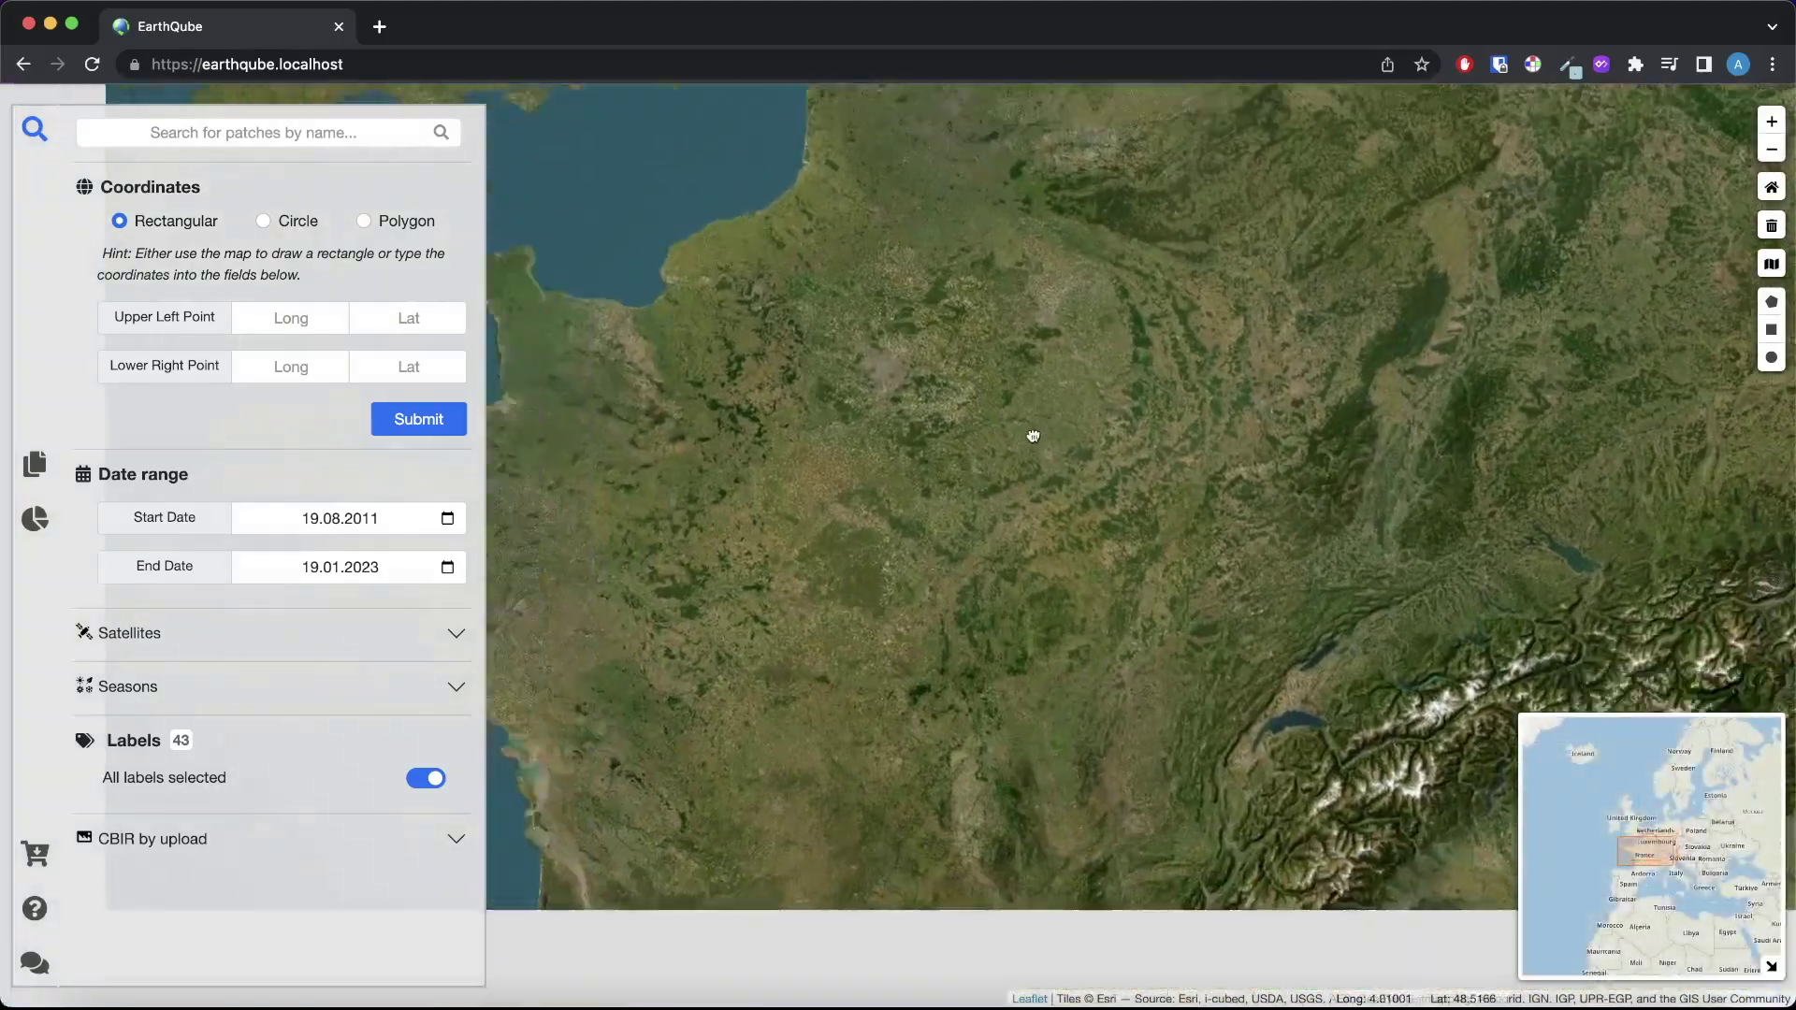
drag(873, 270, 907, 838)
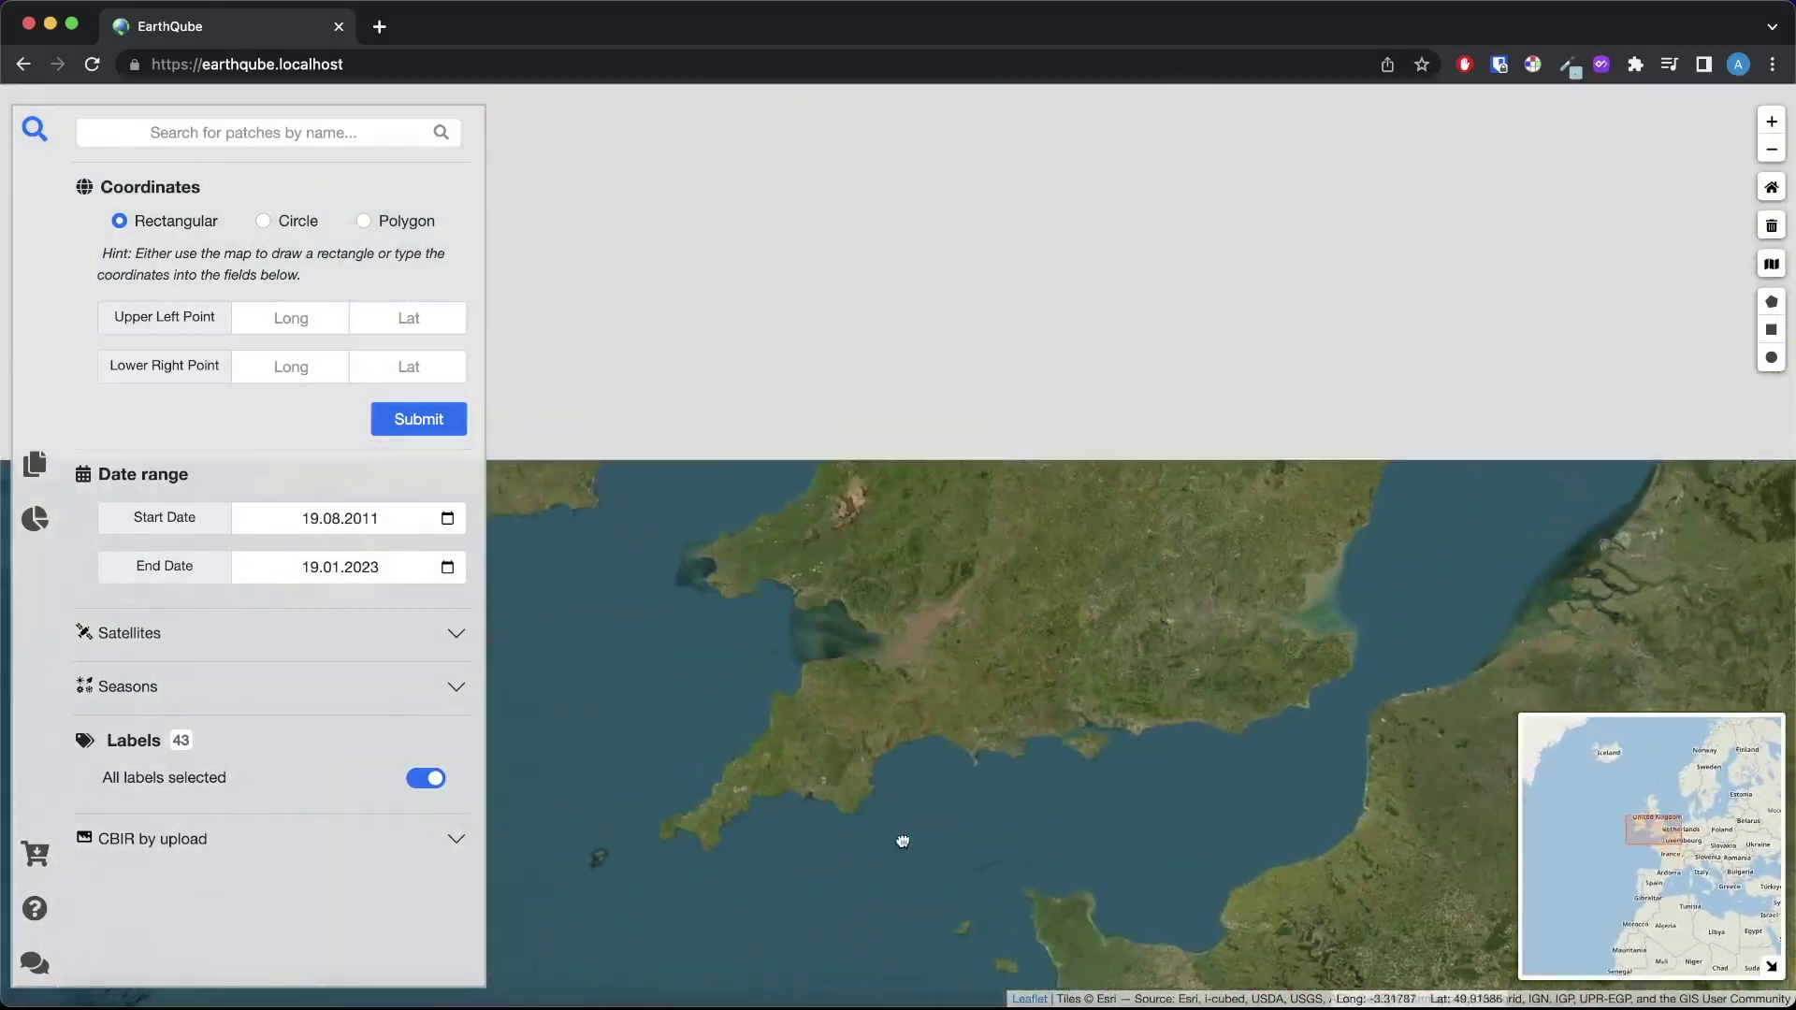
drag(954, 701, 1226, 680)
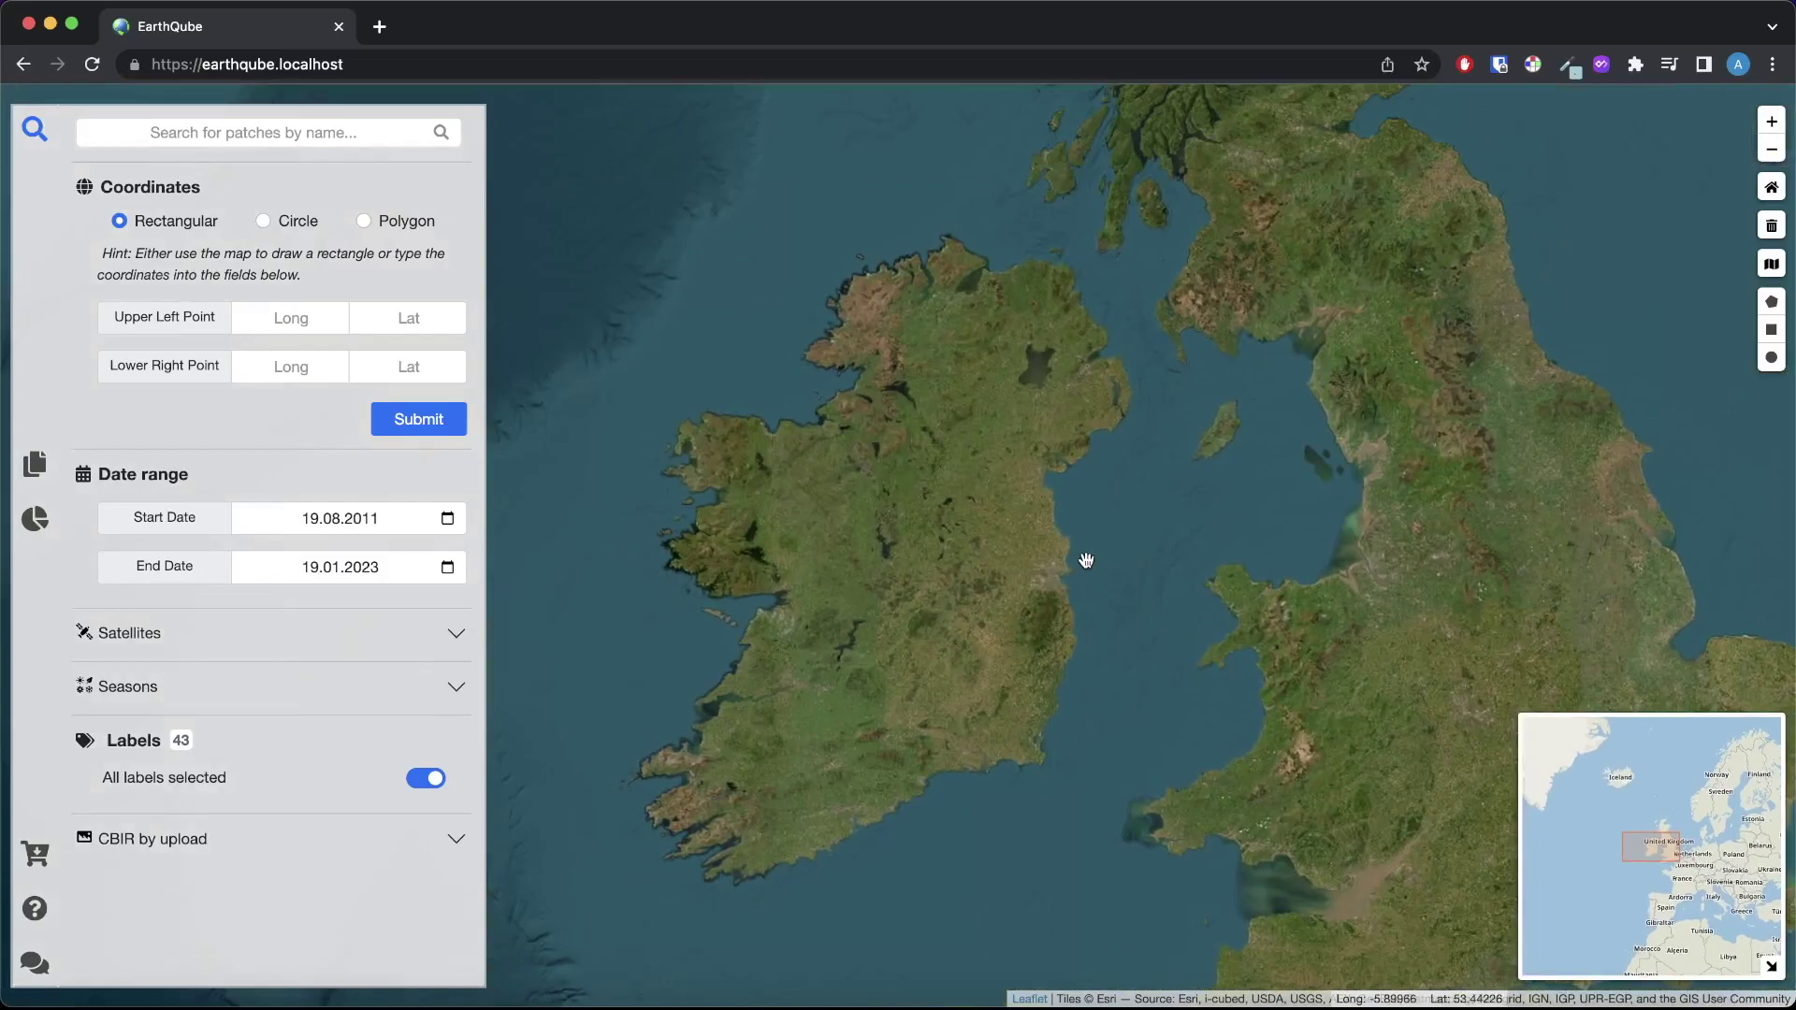
scroll(1085, 561, up, 4)
scroll(870, 636, up, 4)
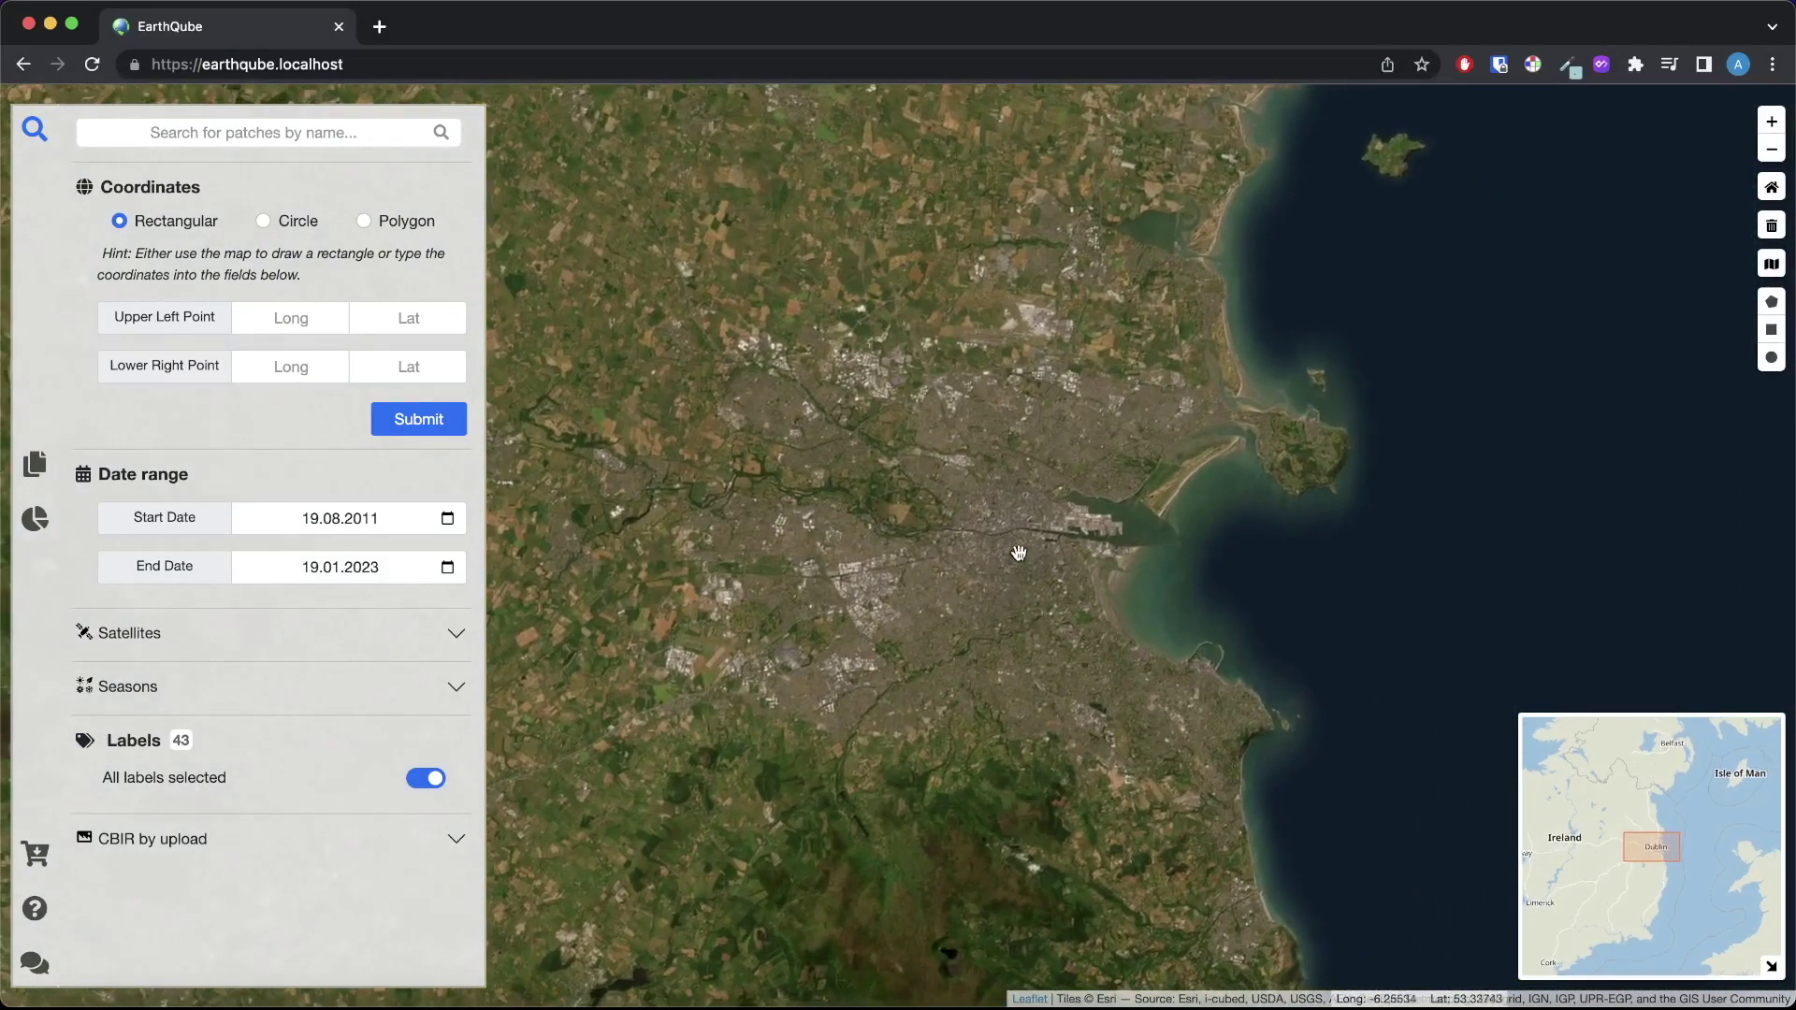
drag(1063, 519, 1042, 491)
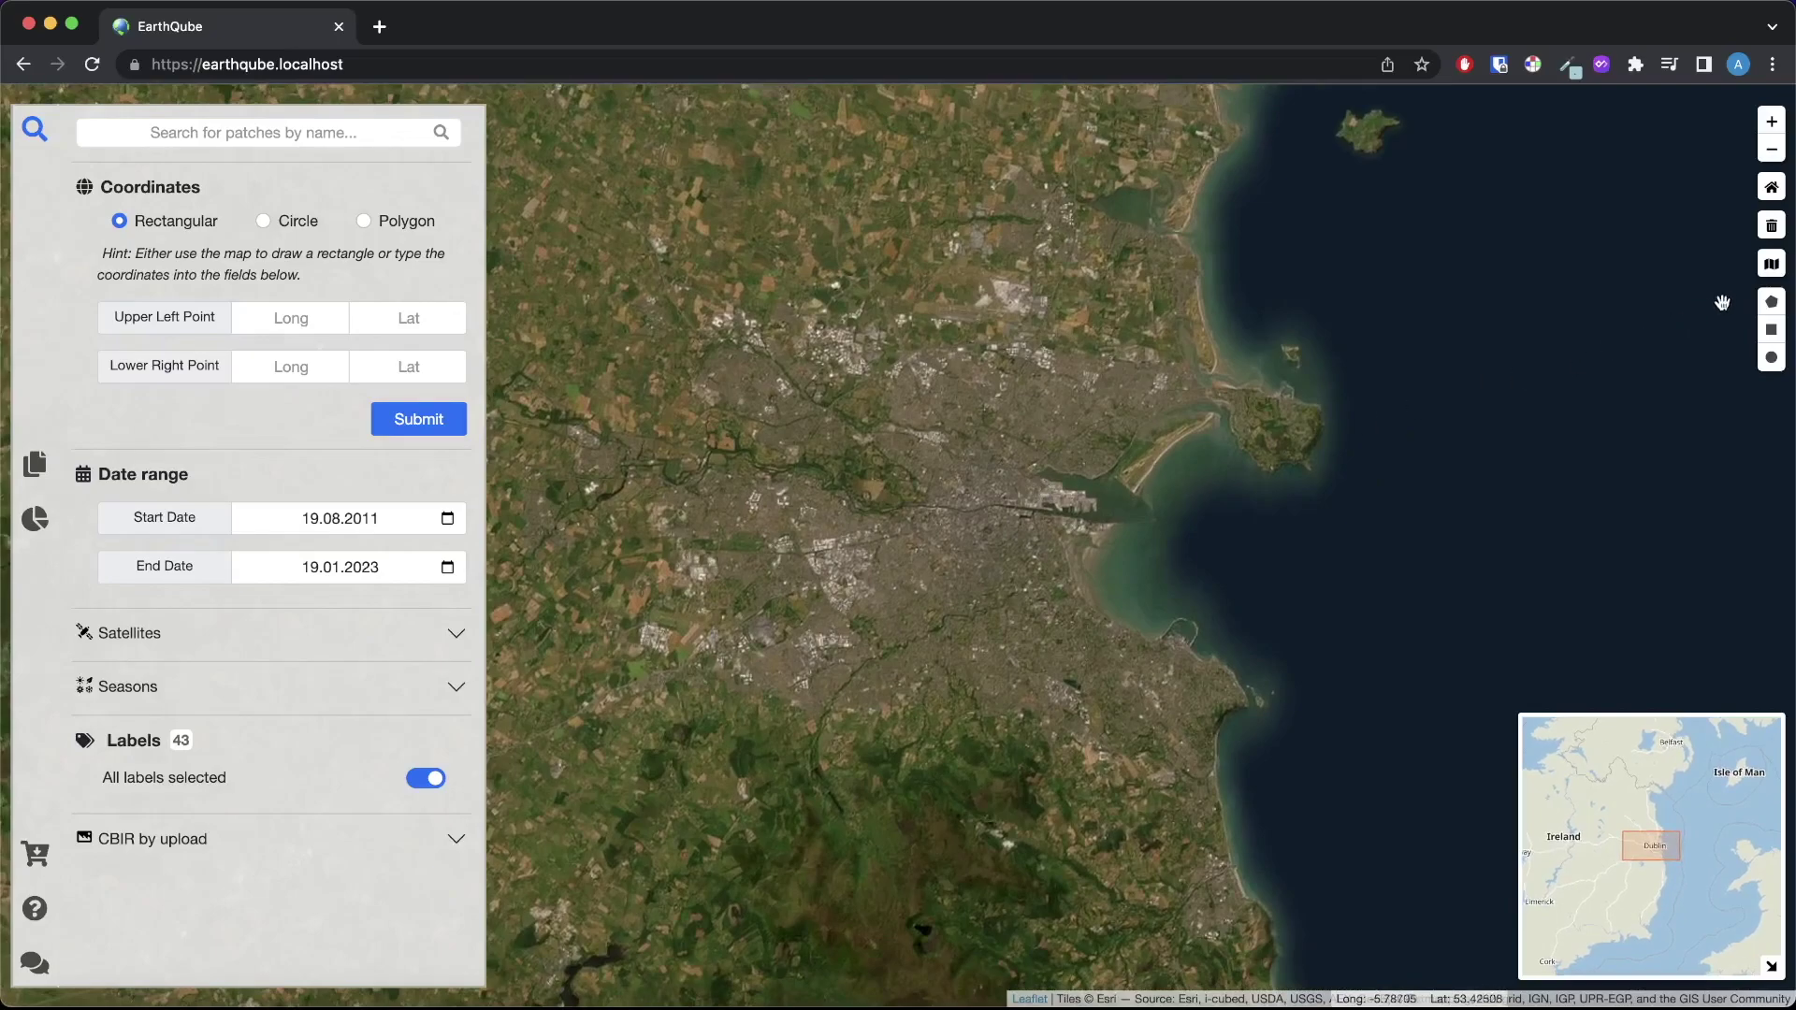
- Toggle the basemap to the street map, then back to satellite imagery
click(1773, 271)
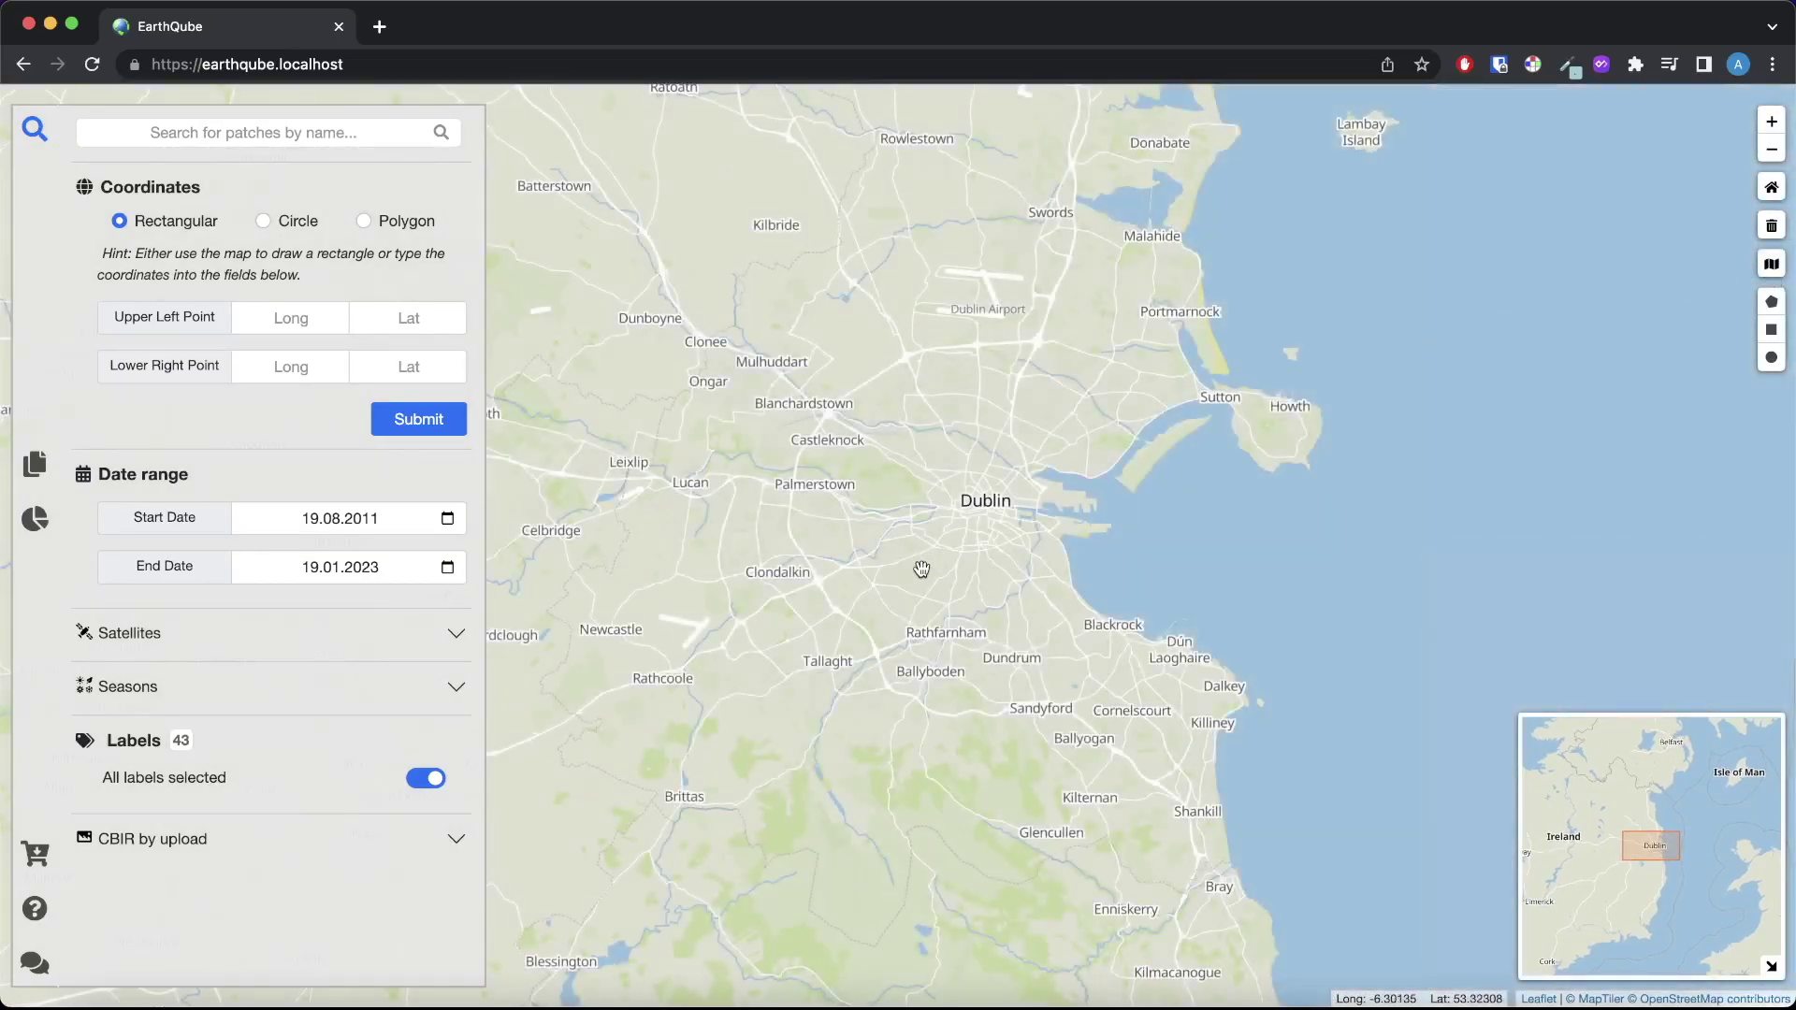
scroll(935, 565, up, 3)
scroll(964, 555, down, 3)
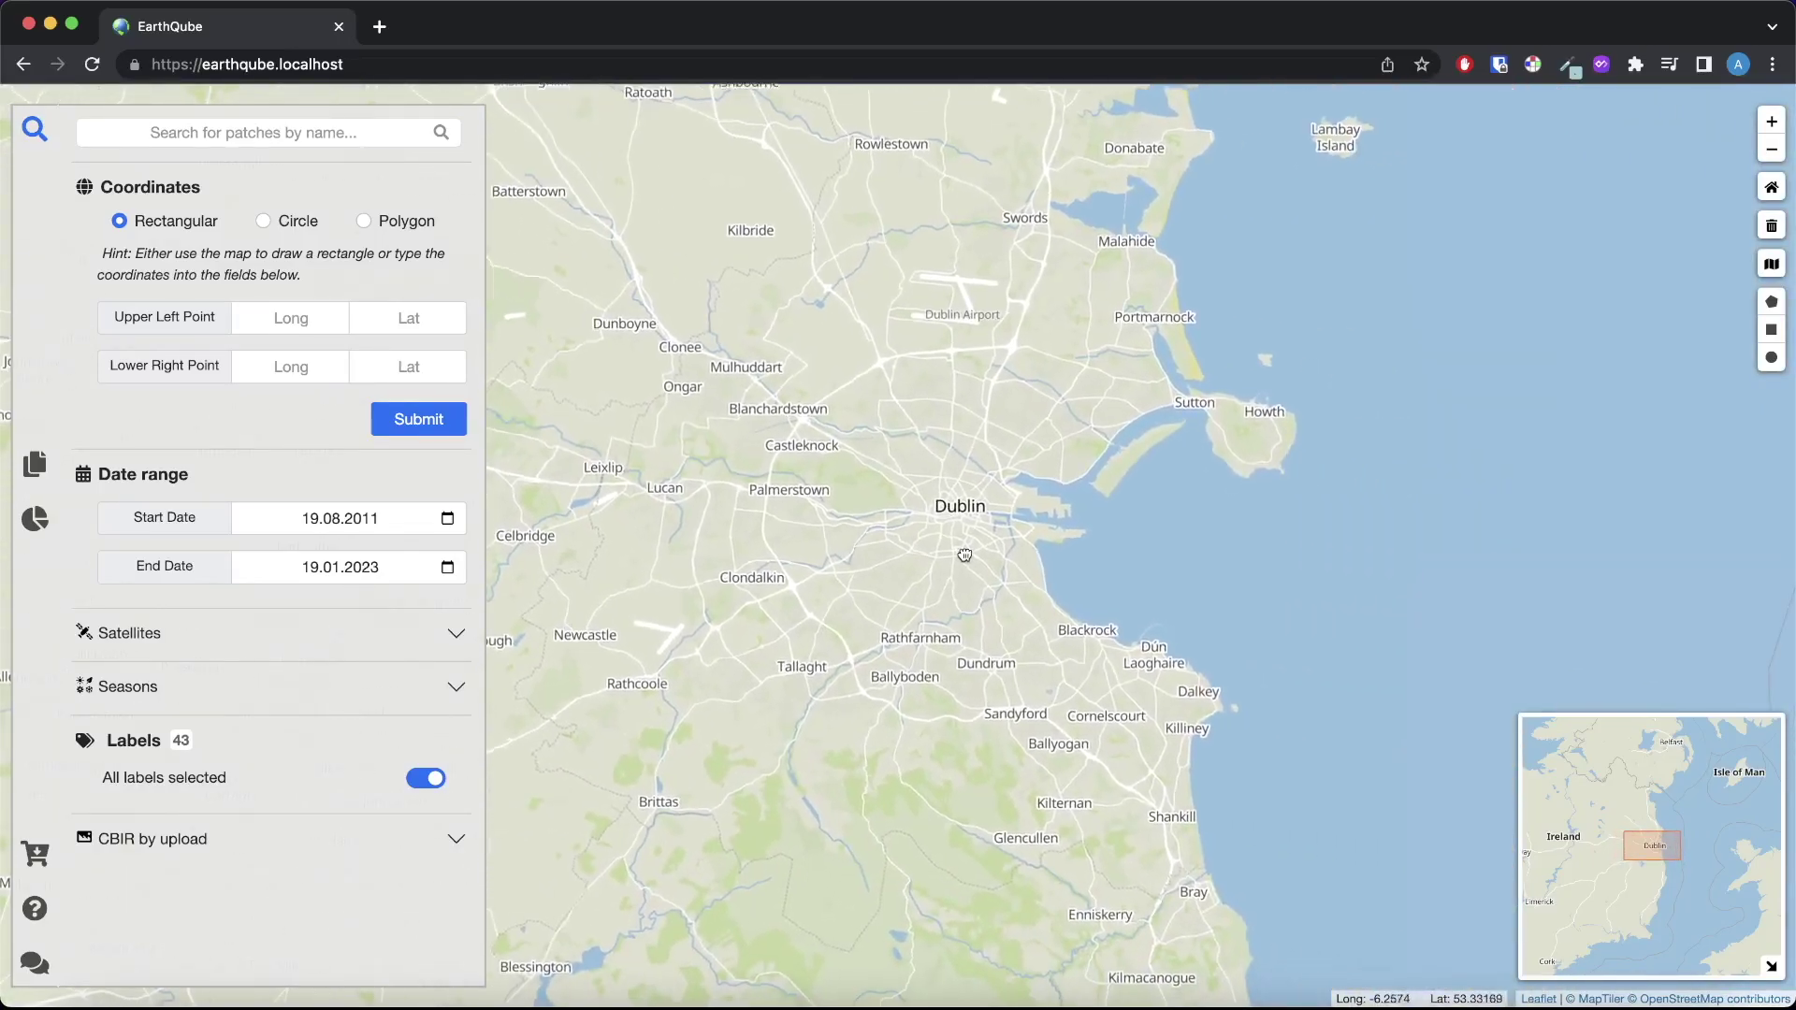
click(1770, 263)
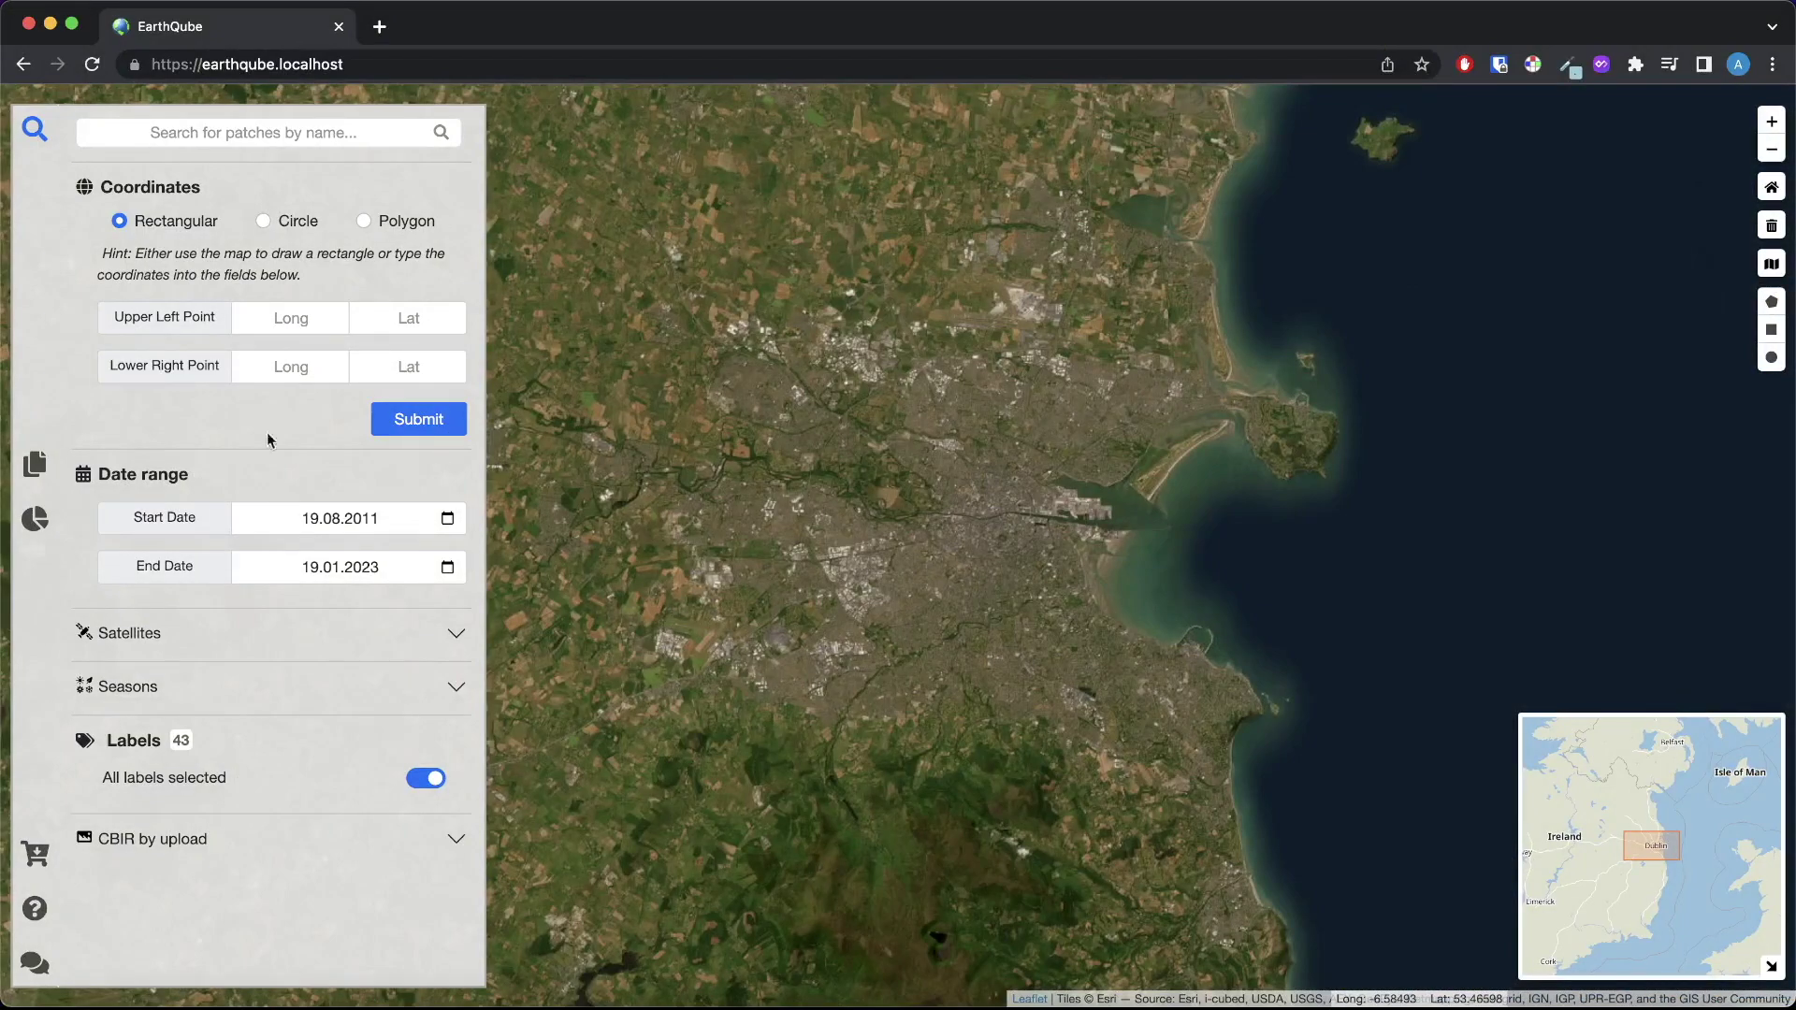
click(270, 130)
key(Down)
key(Down)
key(Down)
key(Down)
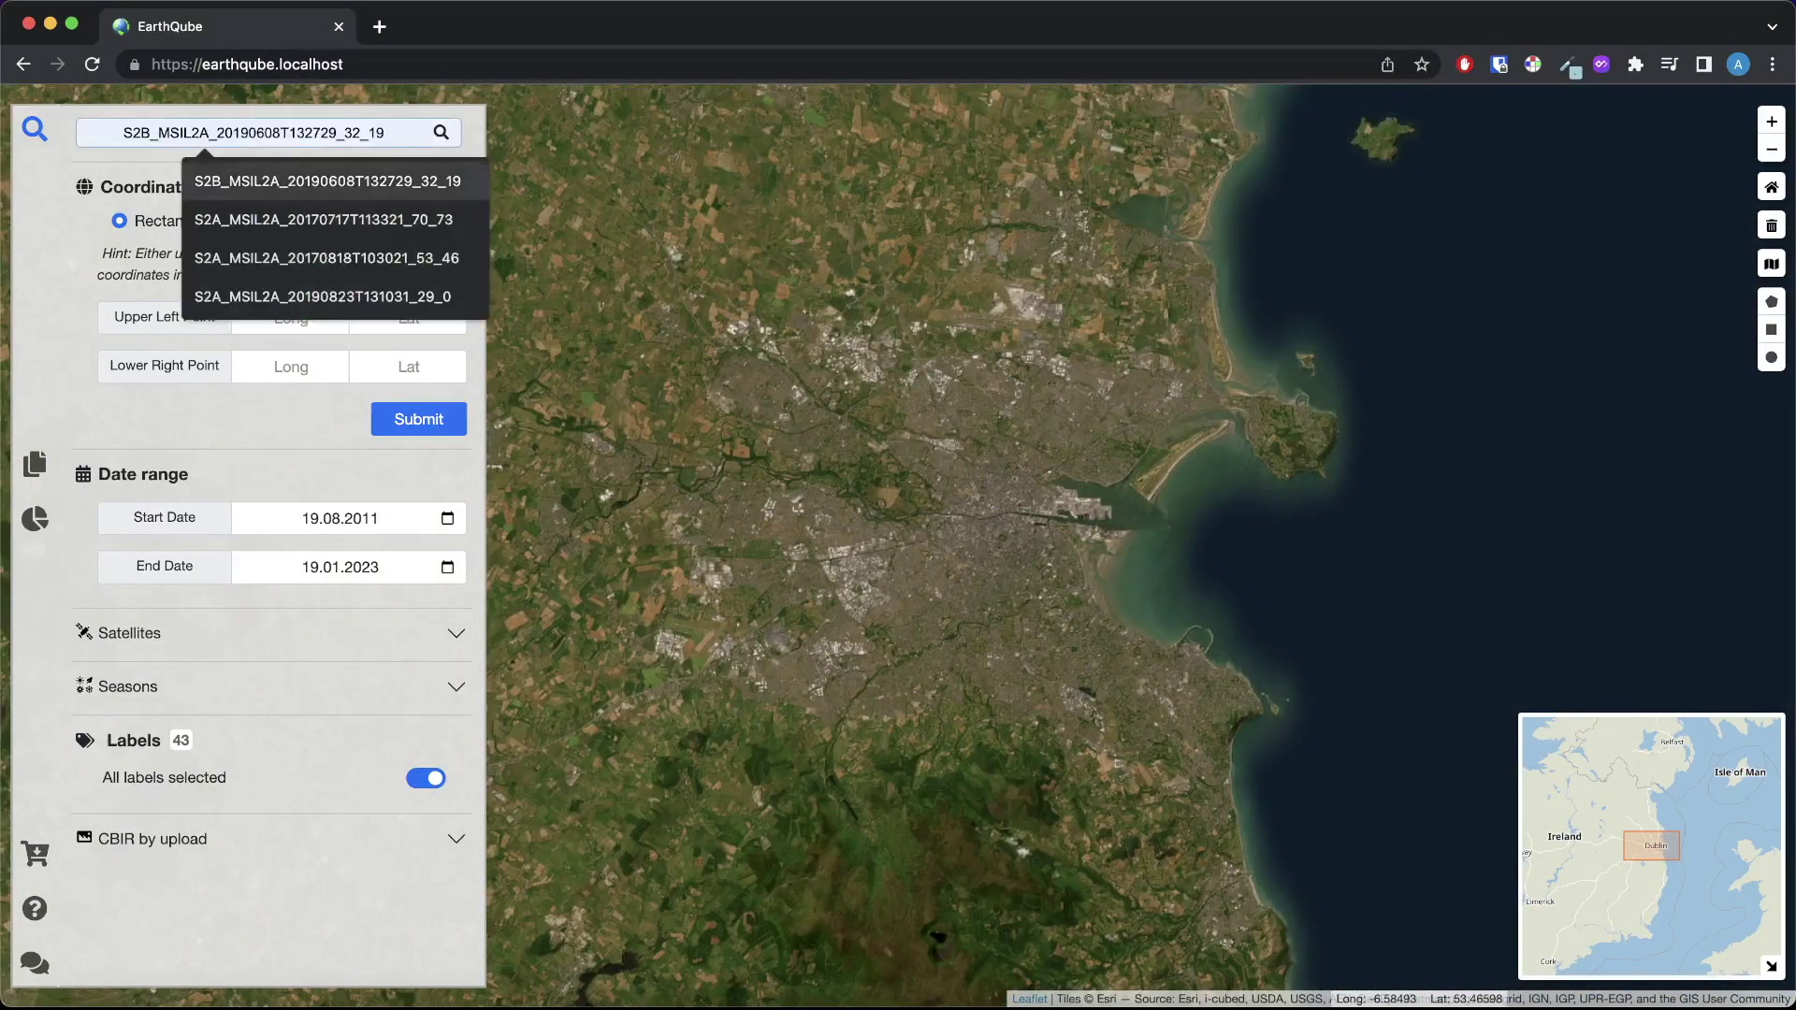
key(Up)
key(Up)
key(Up)
key(Down)
key(Down)
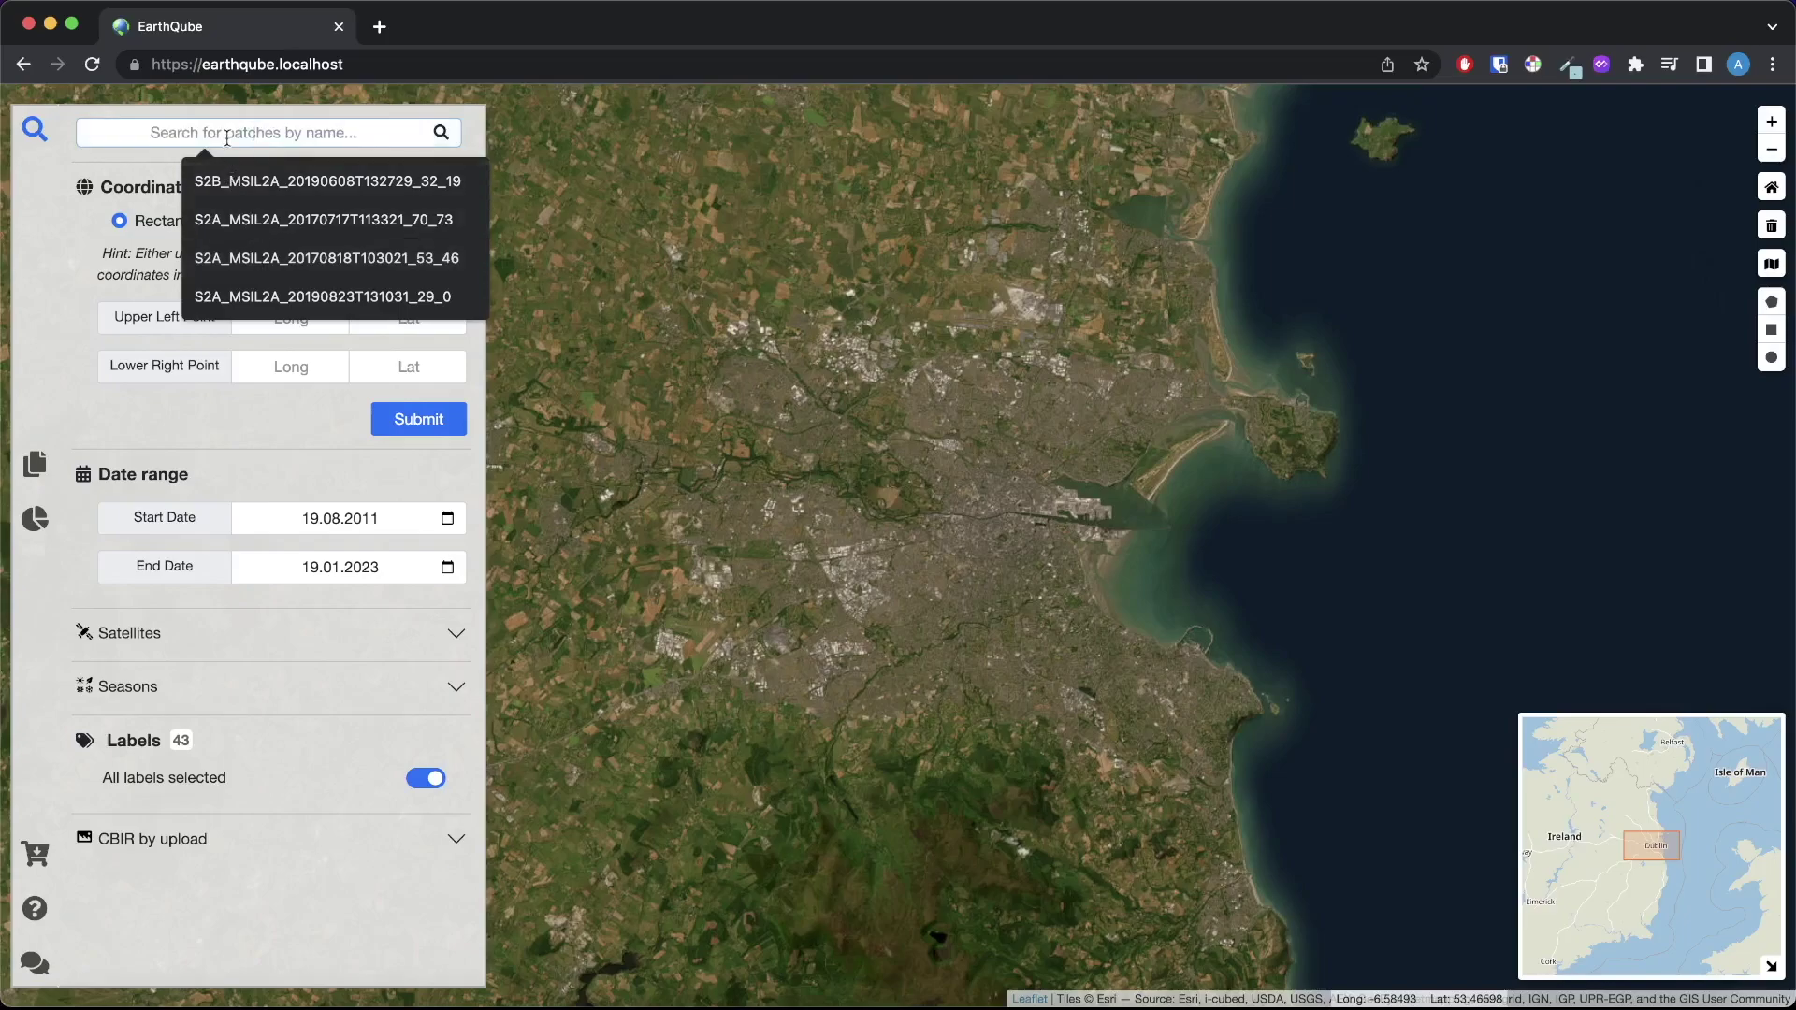
click(151, 178)
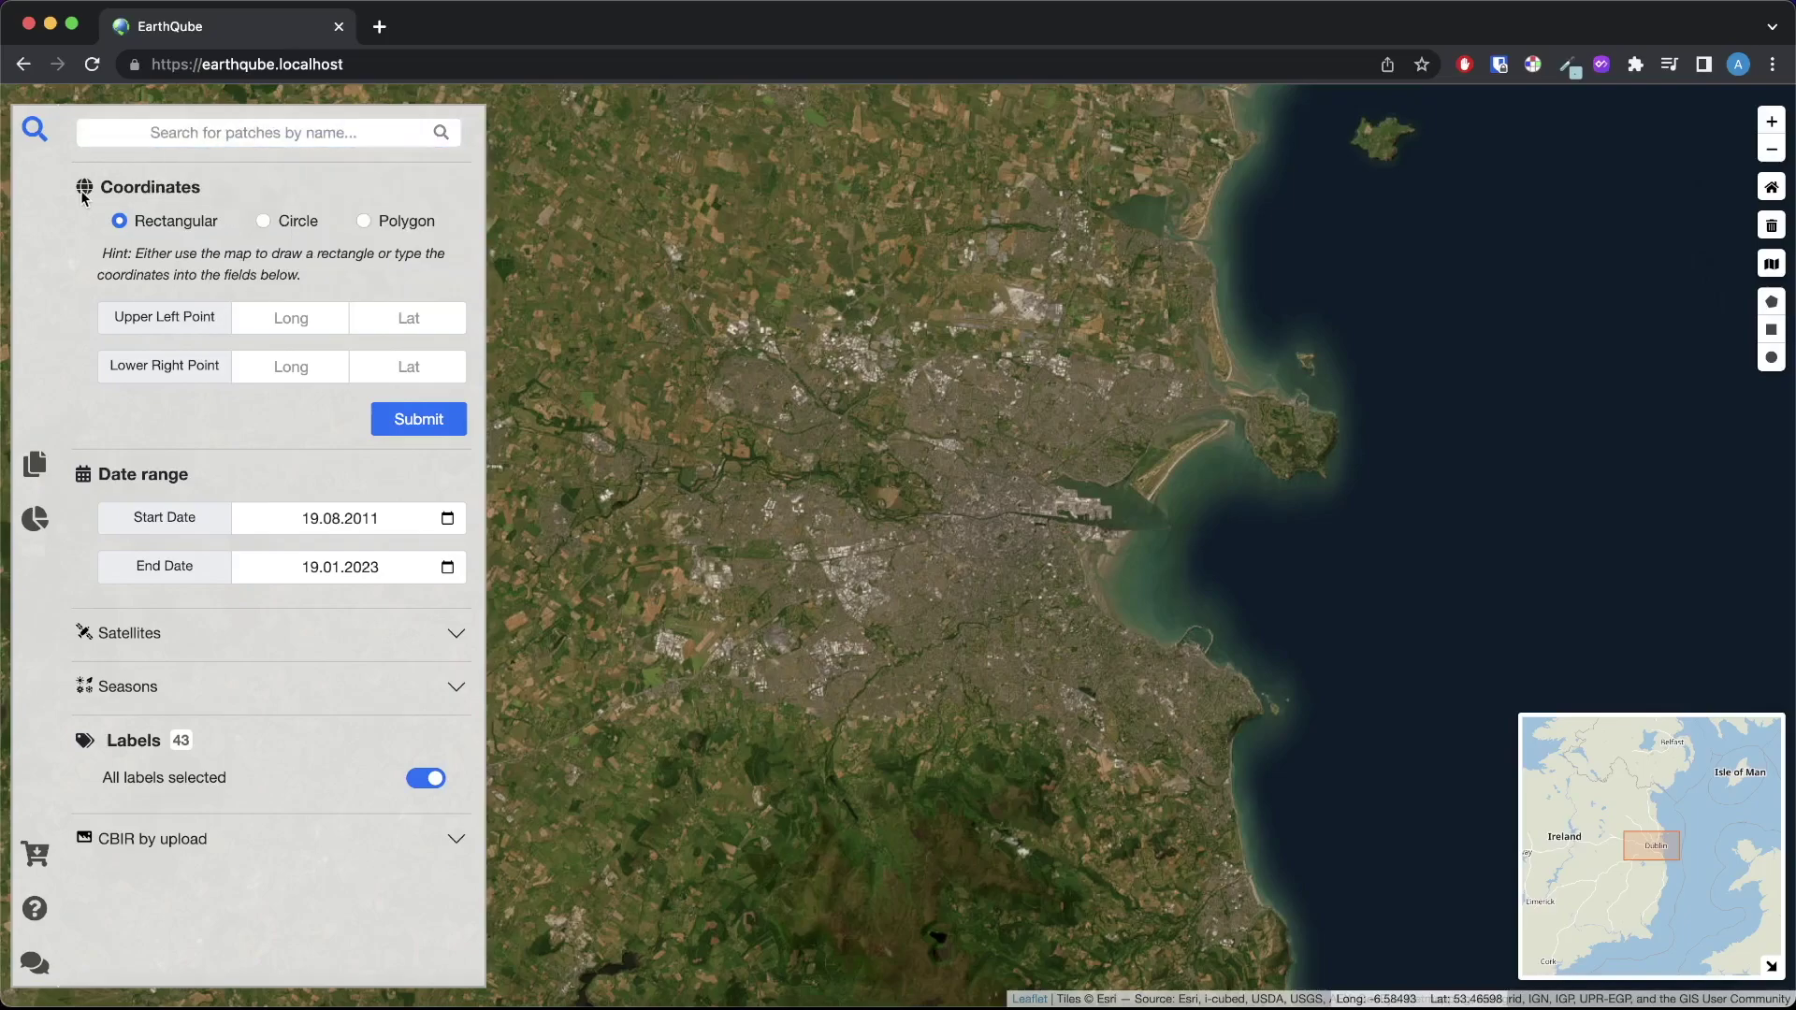
drag(95, 191, 249, 193)
click(250, 192)
click(263, 222)
click(366, 223)
click(119, 221)
- Draw a five-corner polygon over central Dublin and the port to list 51 patches over 2 pages
click(1772, 304)
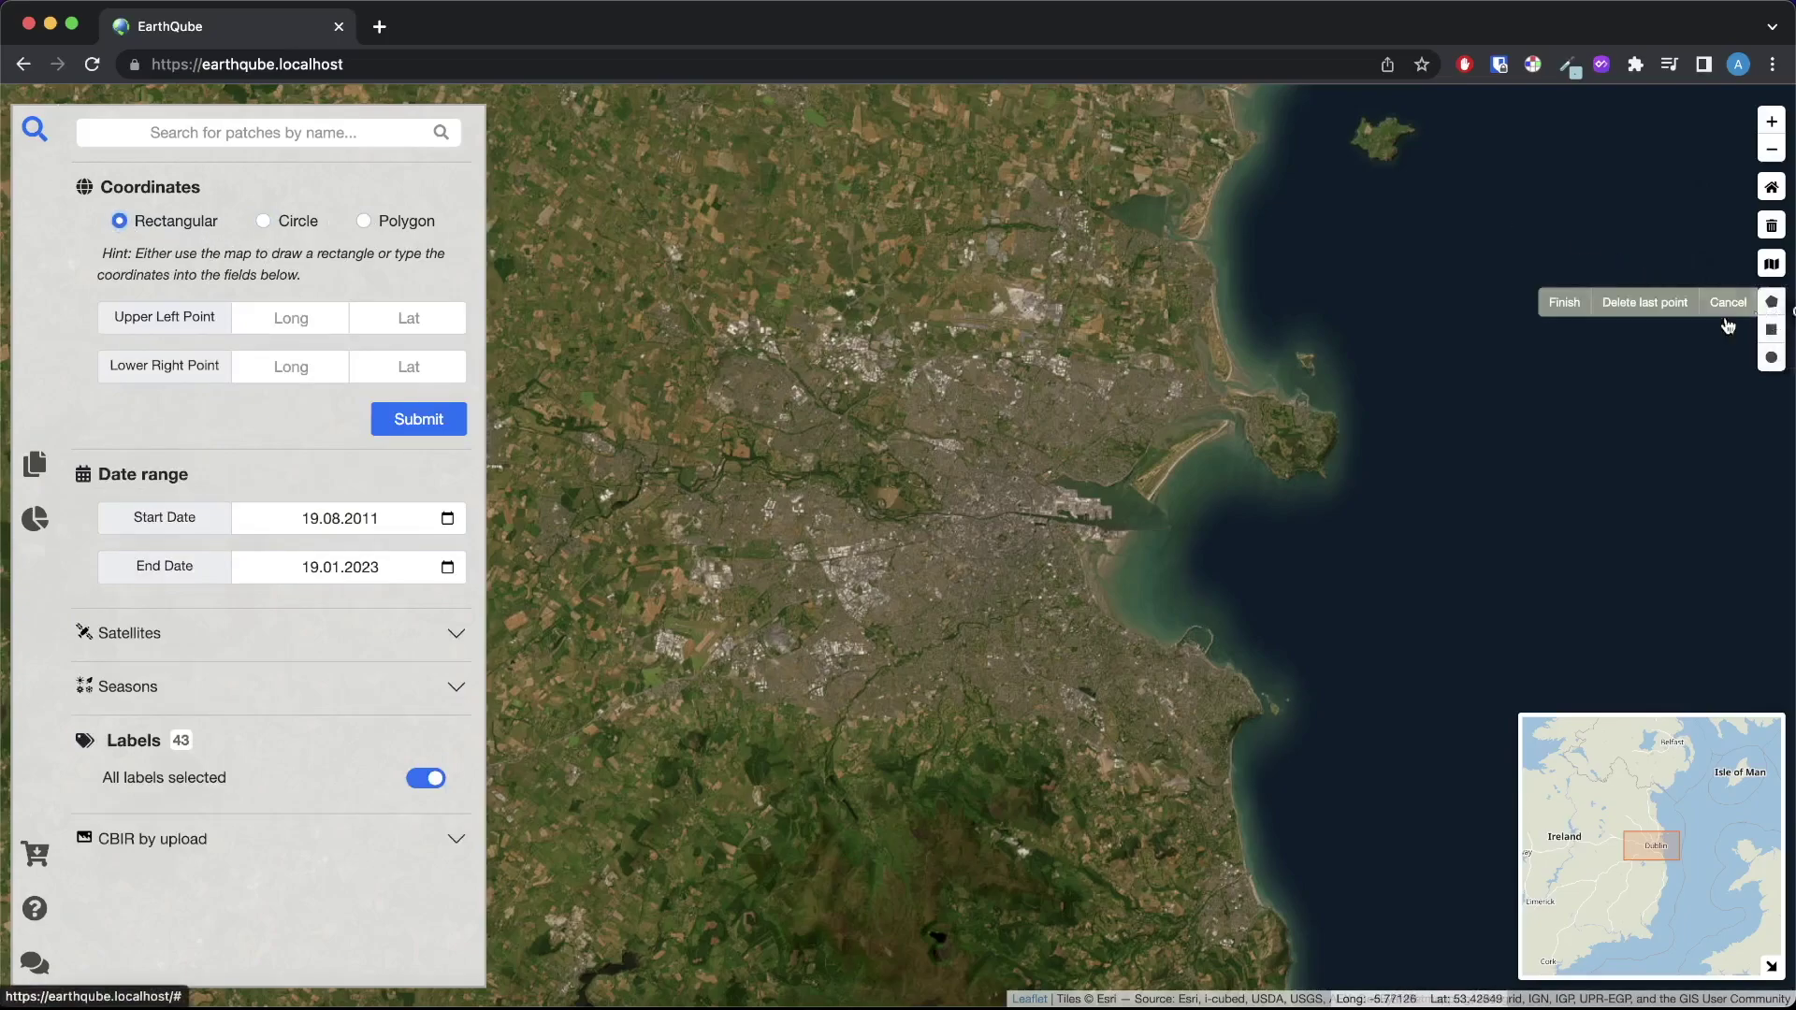
click(1025, 443)
click(941, 536)
click(1048, 557)
click(1110, 507)
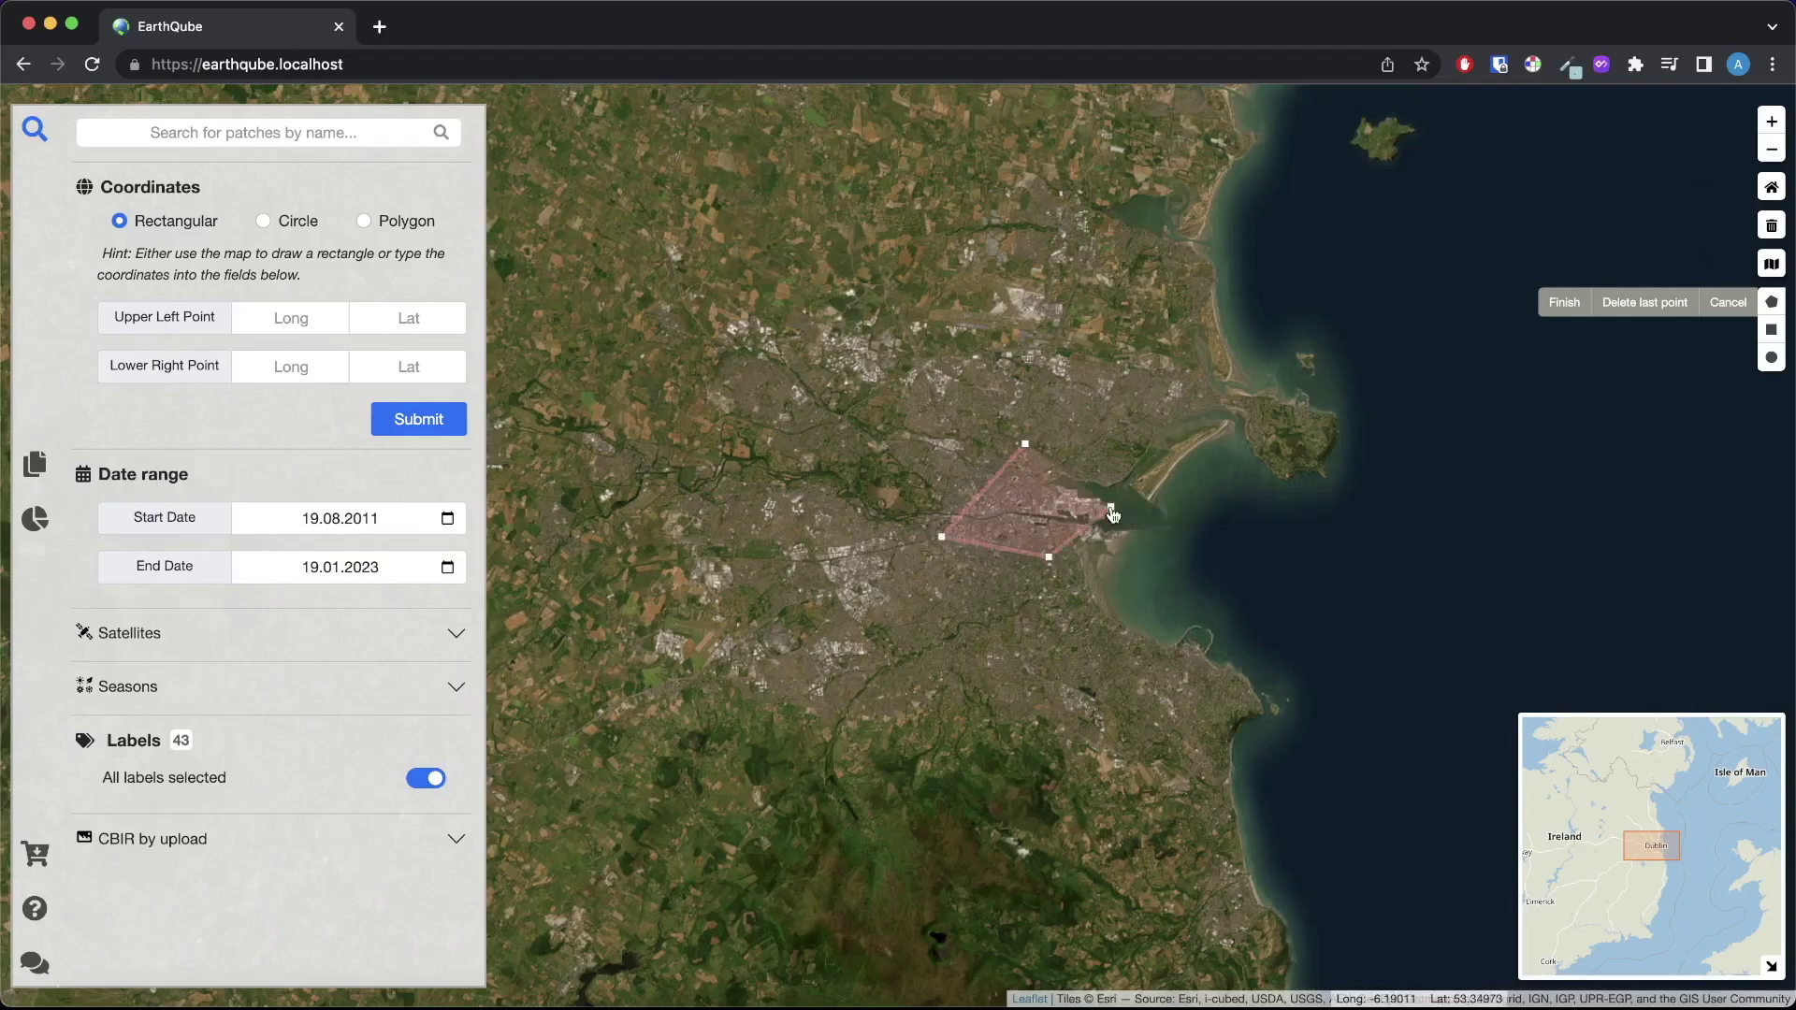
click(1099, 459)
click(1029, 447)
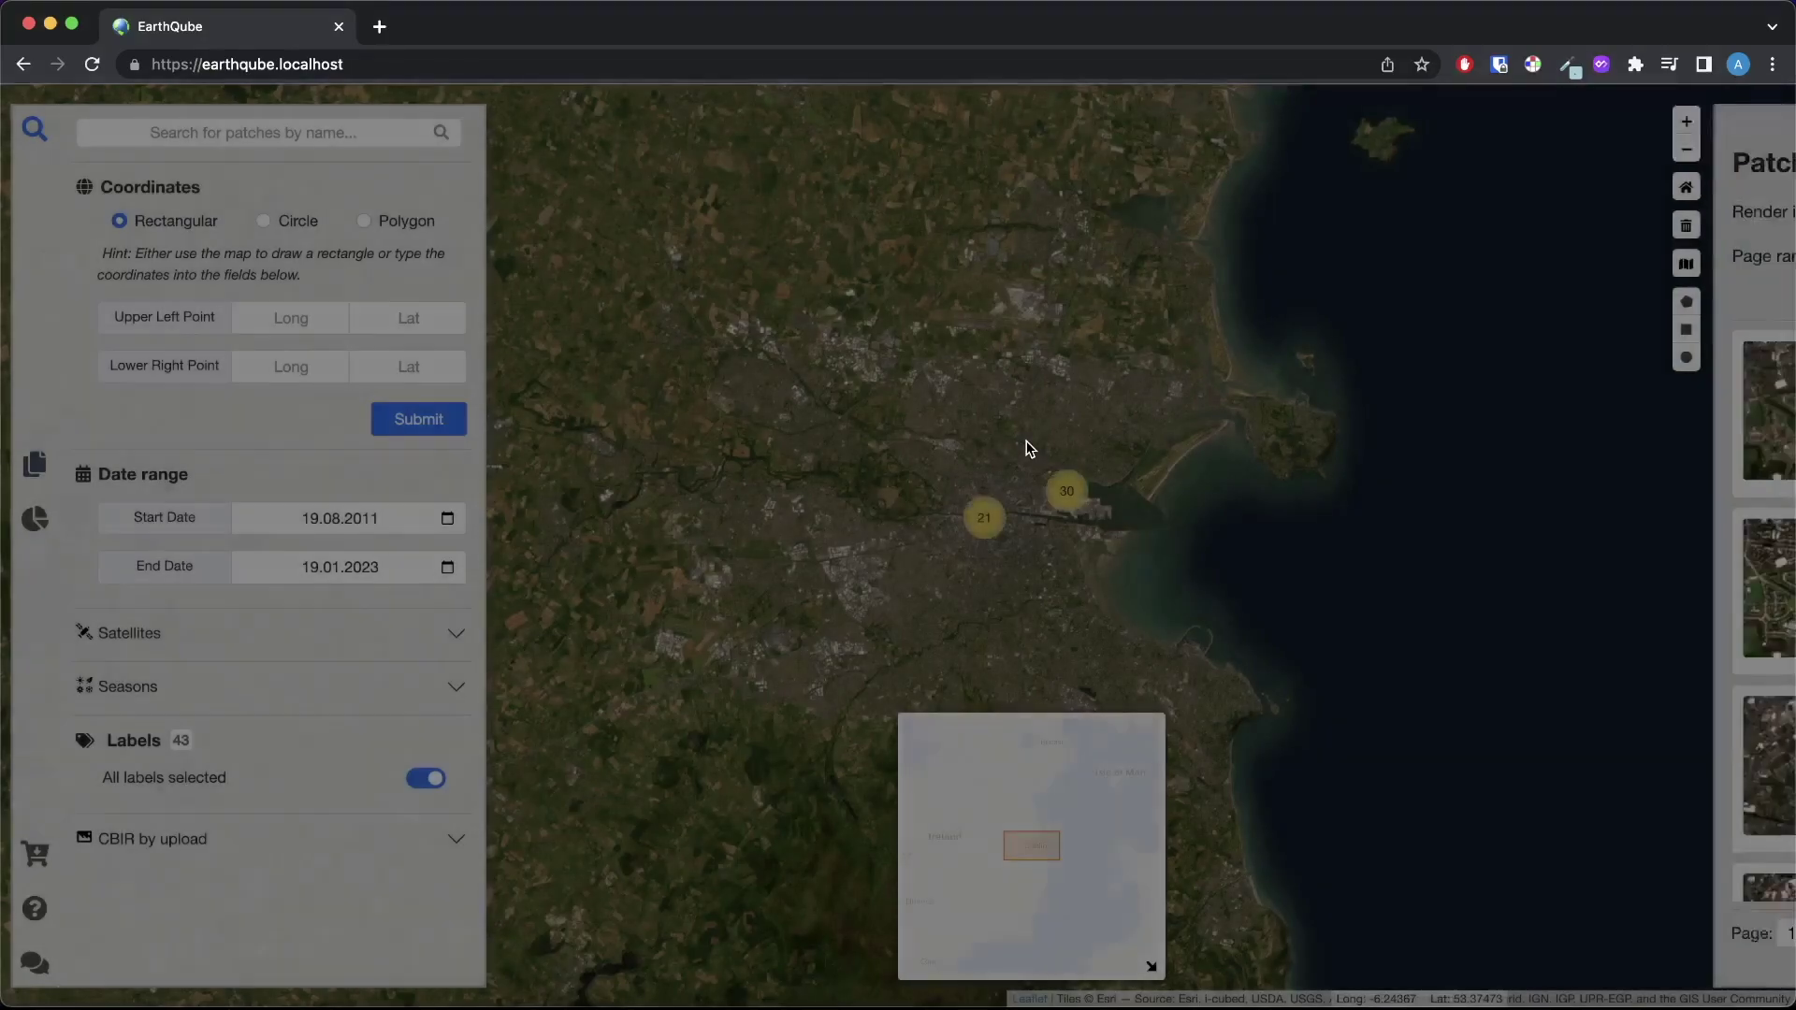
scroll(1349, 563, down, 10)
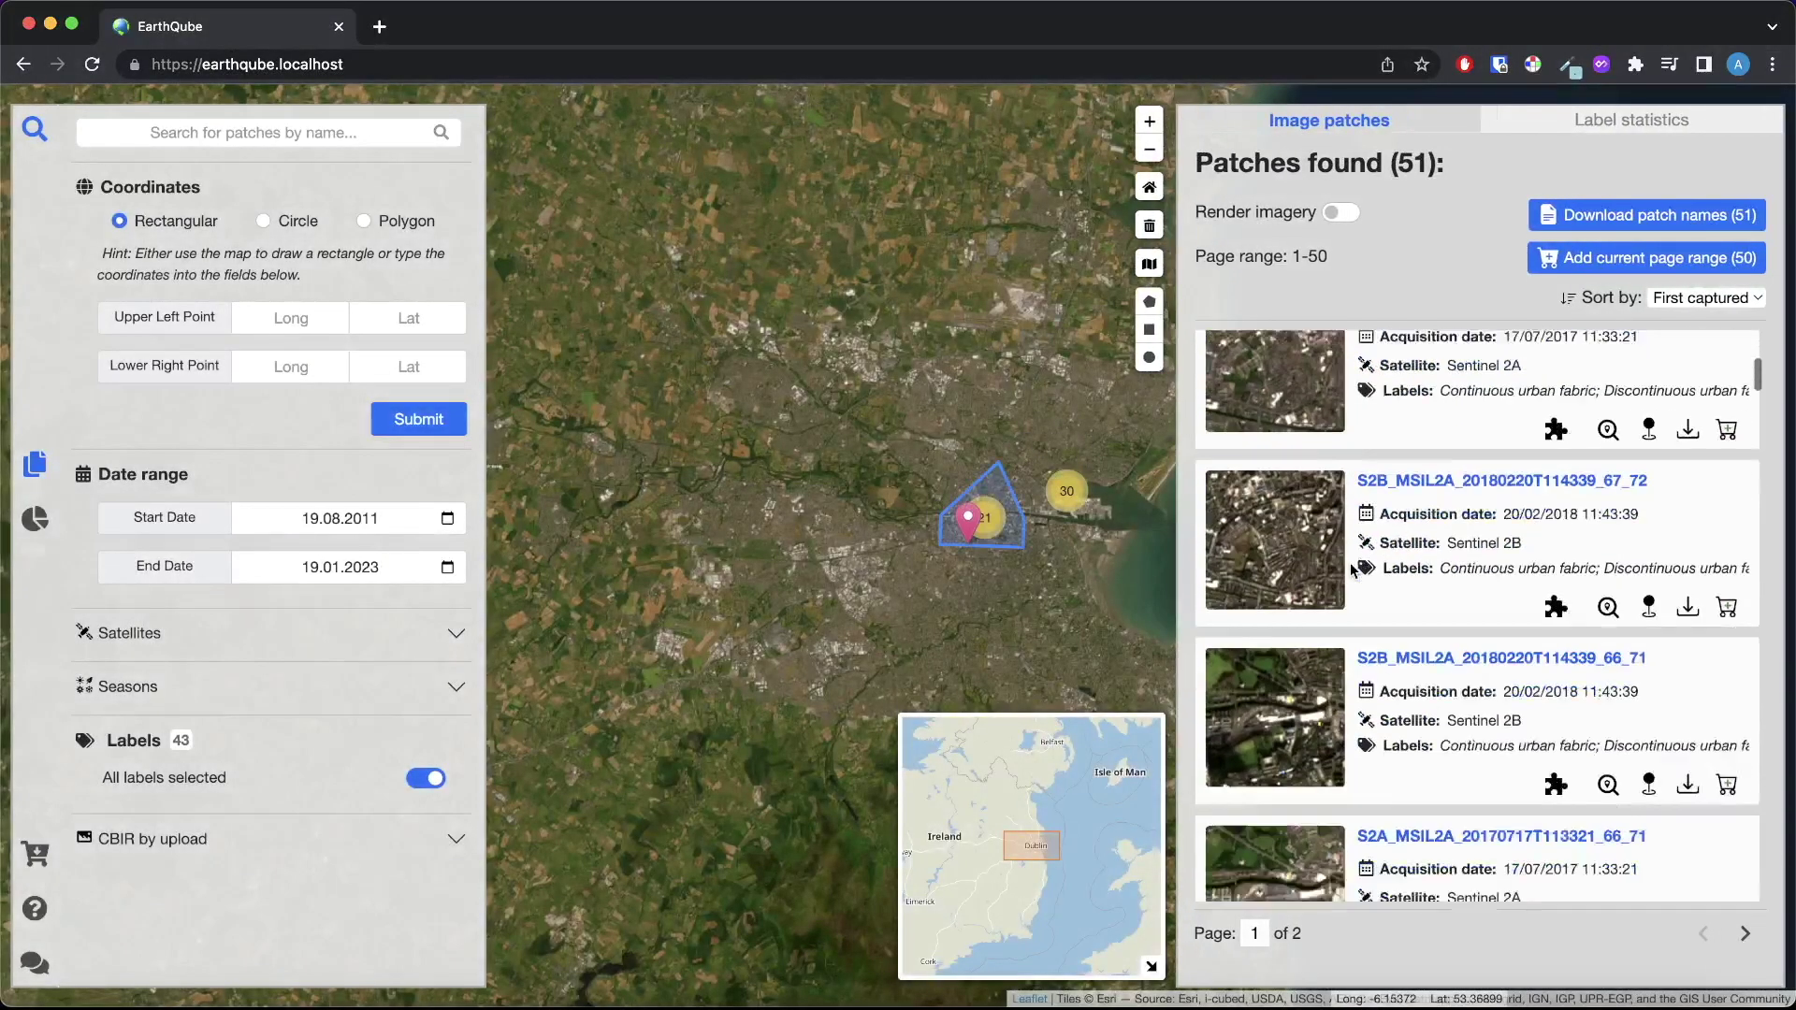
scroll(1350, 563, down, 5)
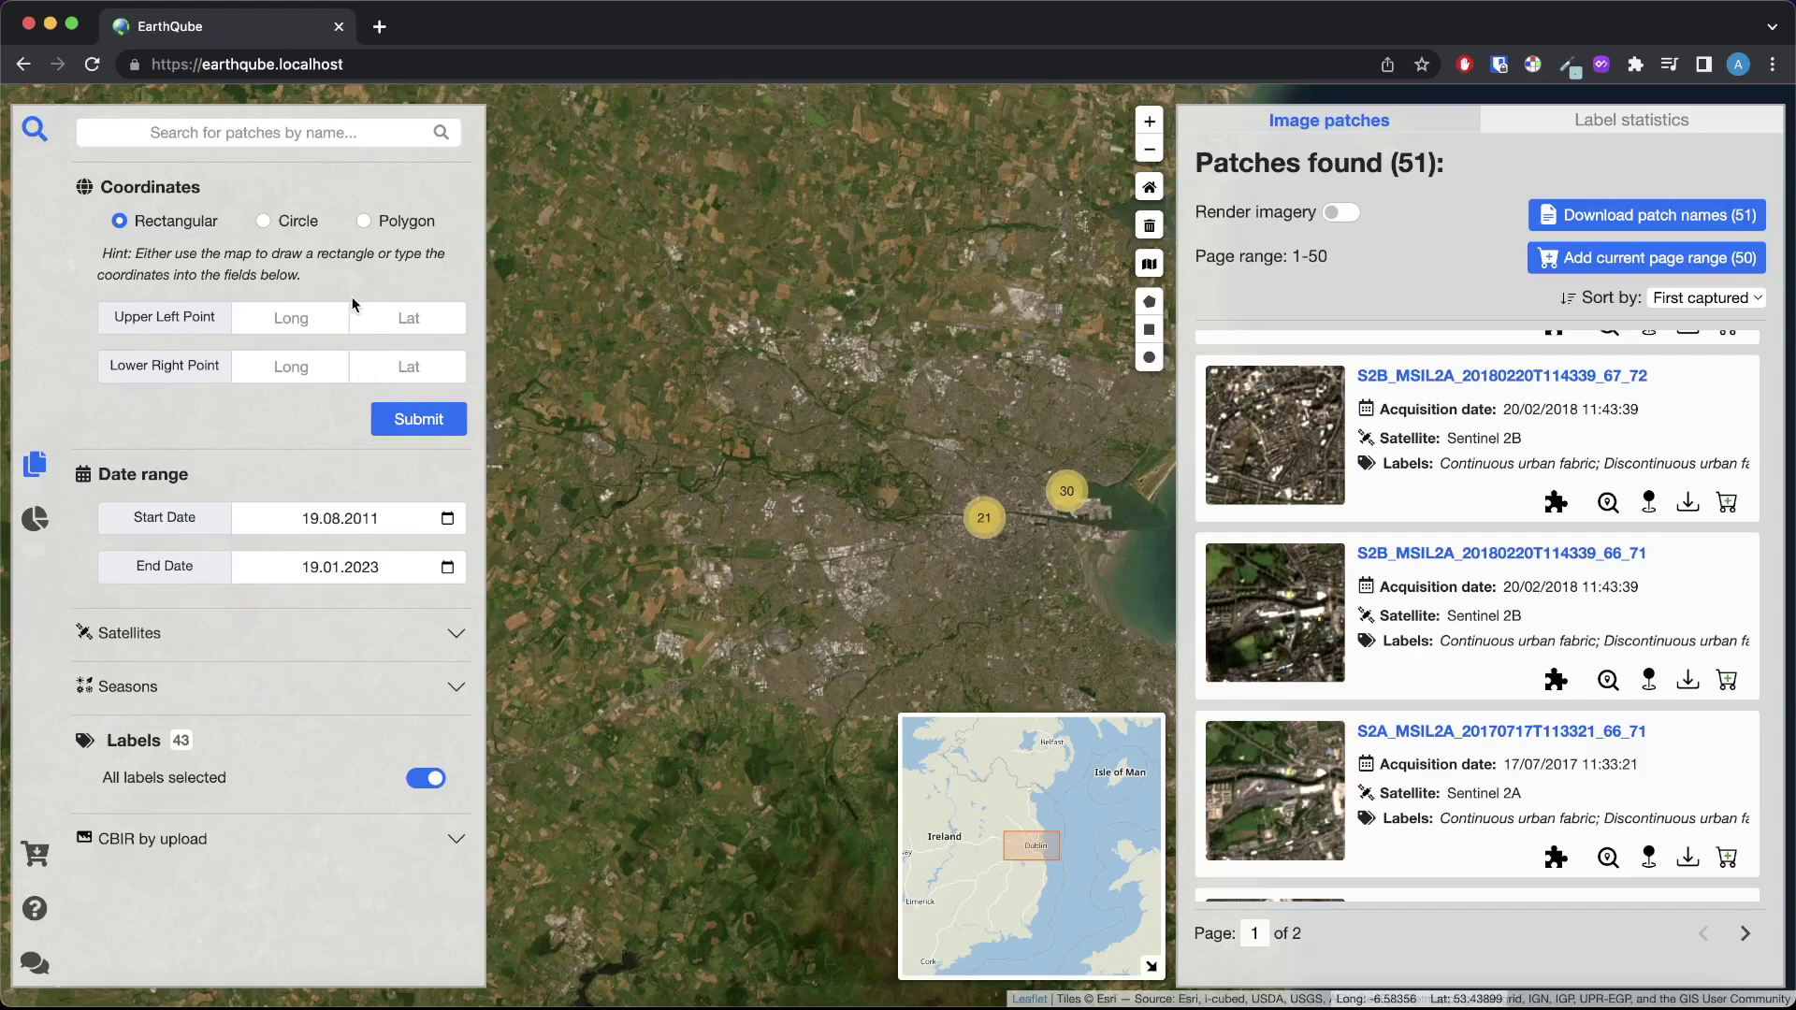
drag(198, 481, 99, 478)
click(233, 479)
click(198, 638)
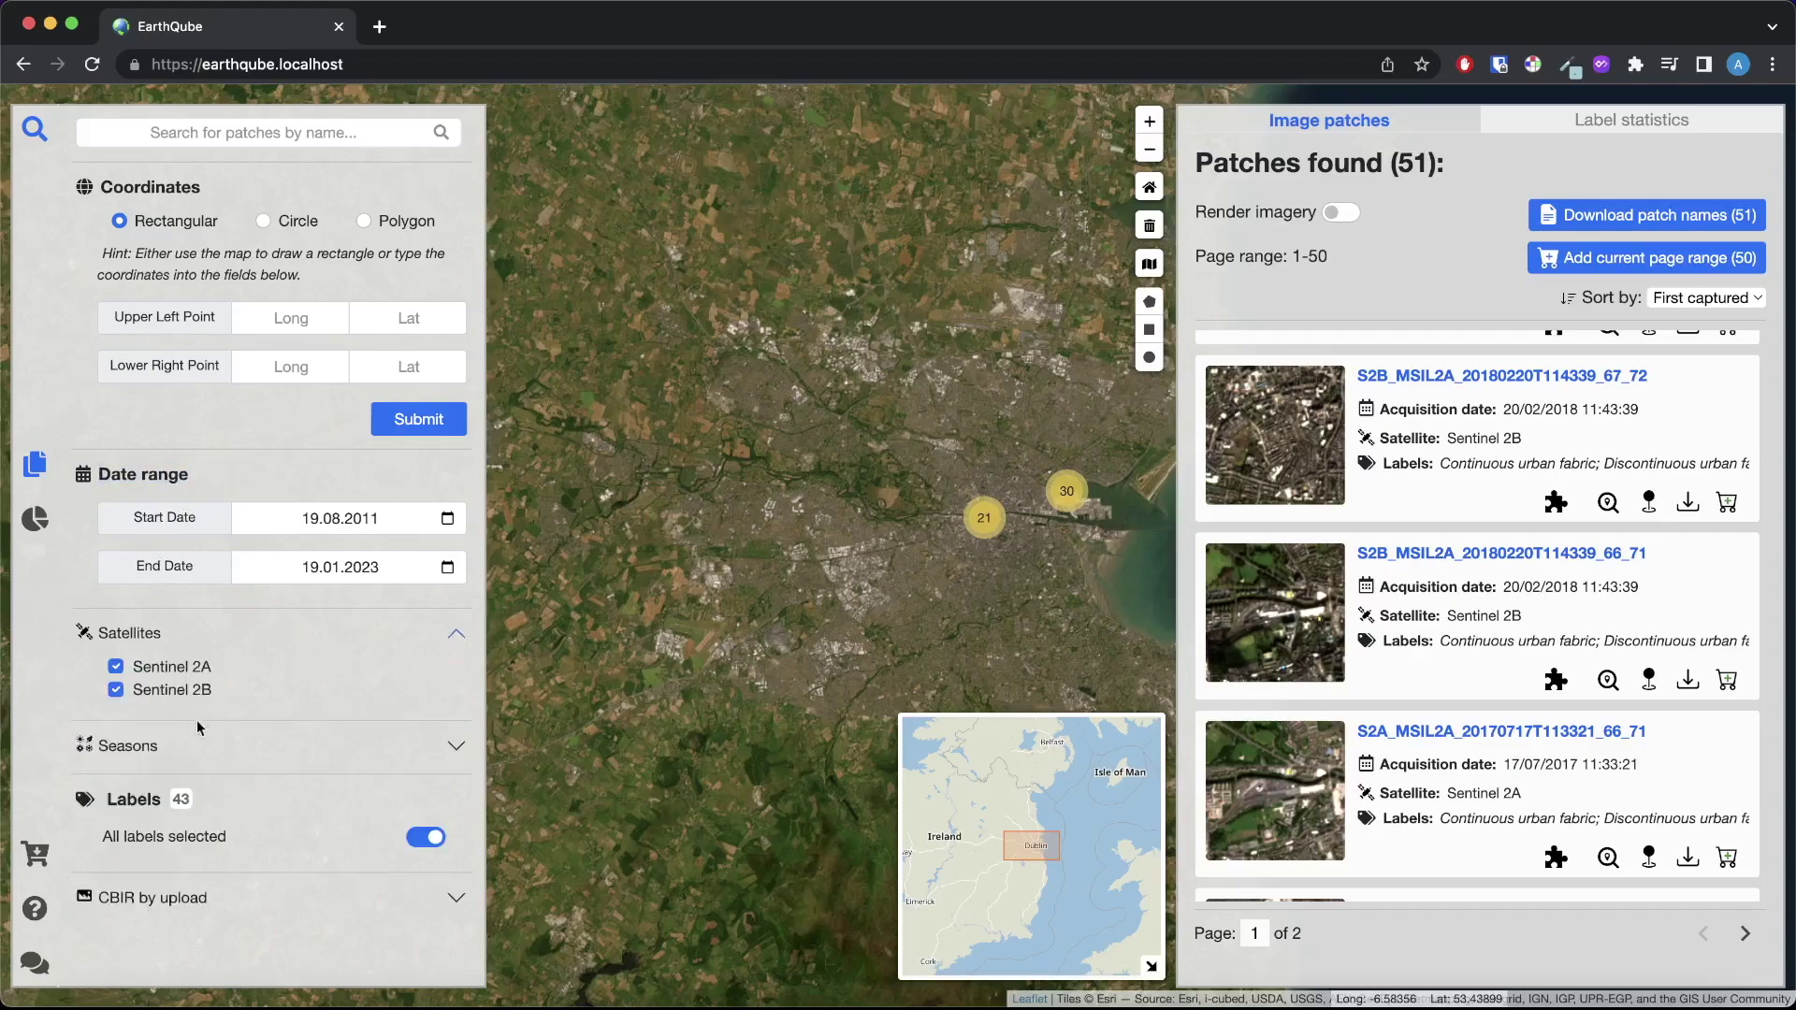
click(199, 749)
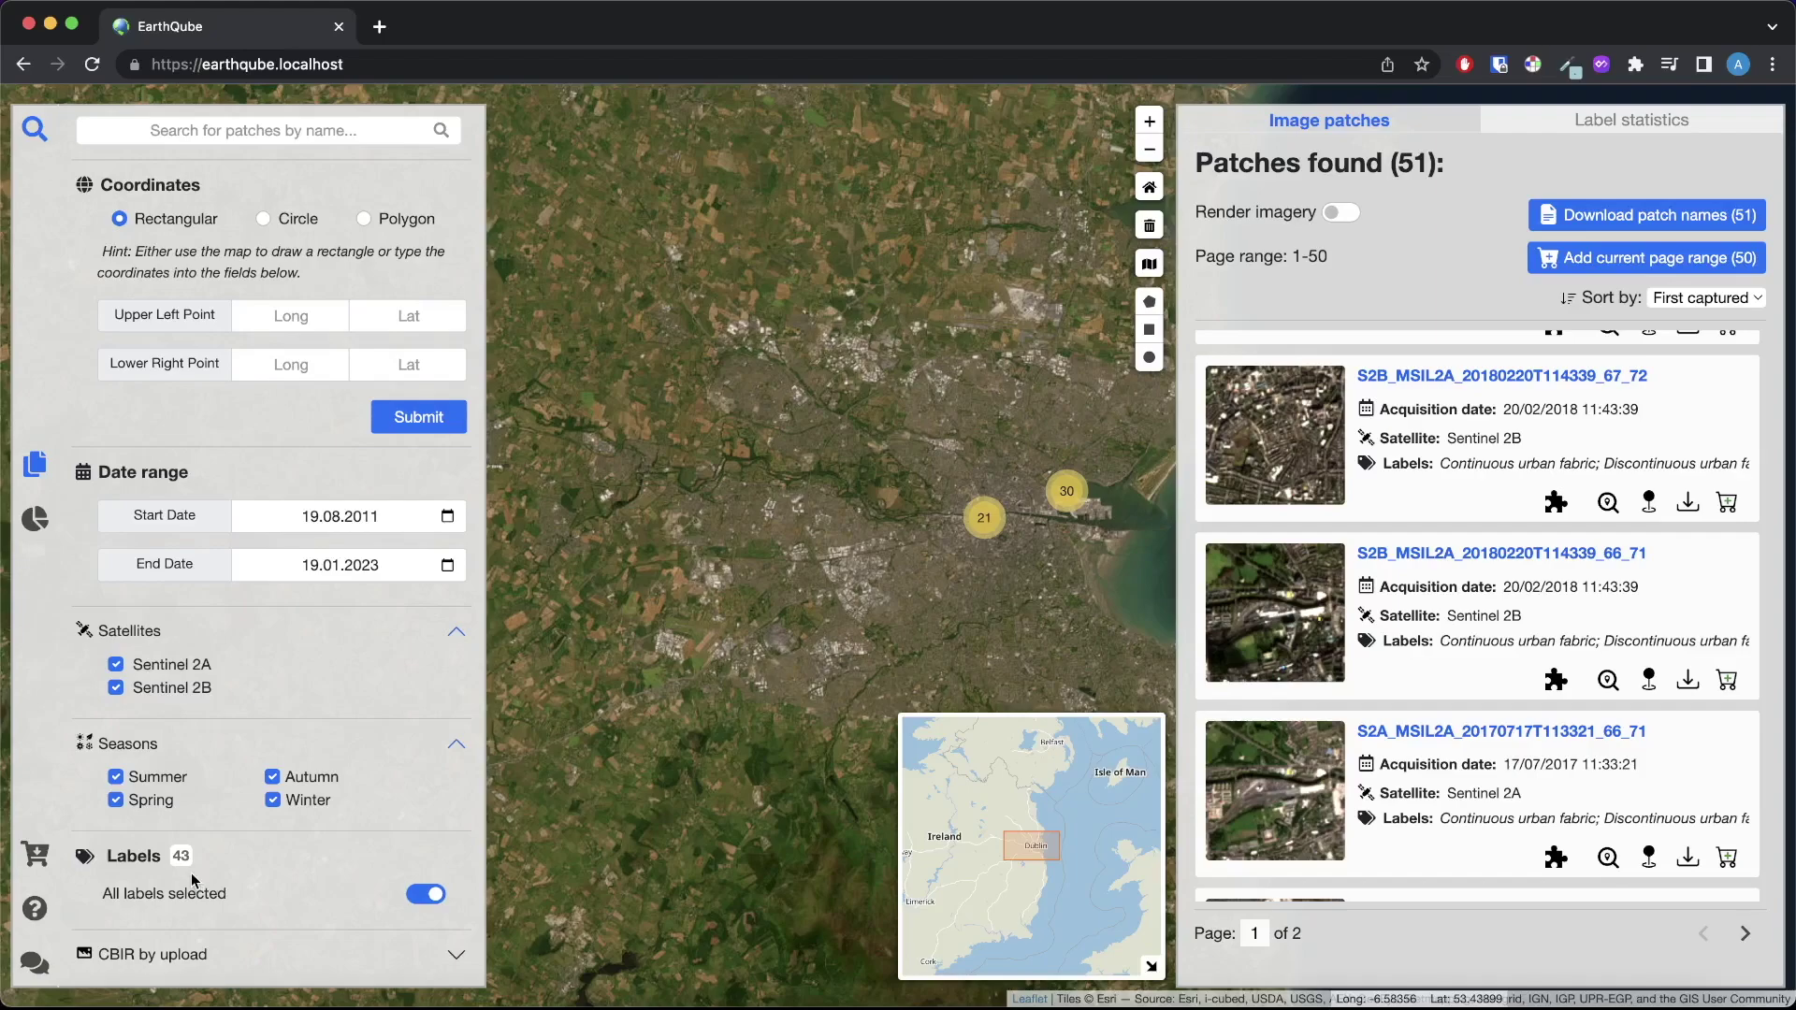
drag(194, 856, 106, 856)
click(426, 894)
scroll(412, 883, down, 5)
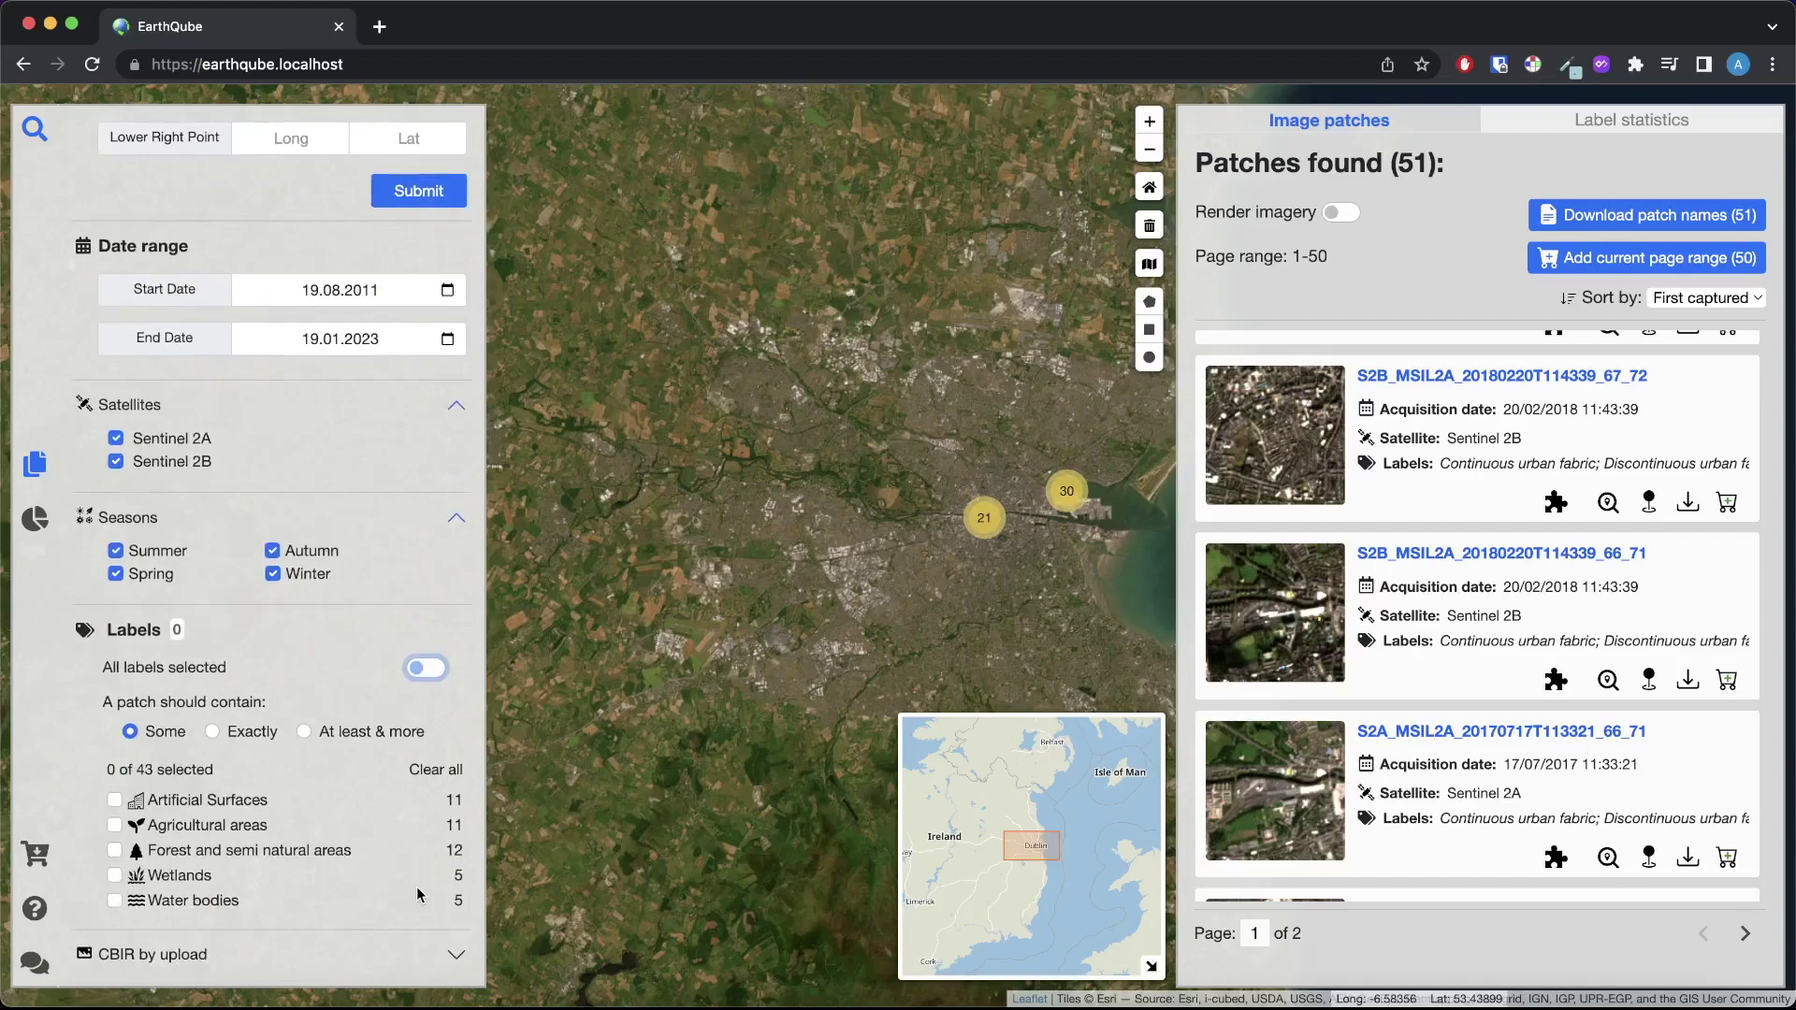
click(114, 800)
click(150, 755)
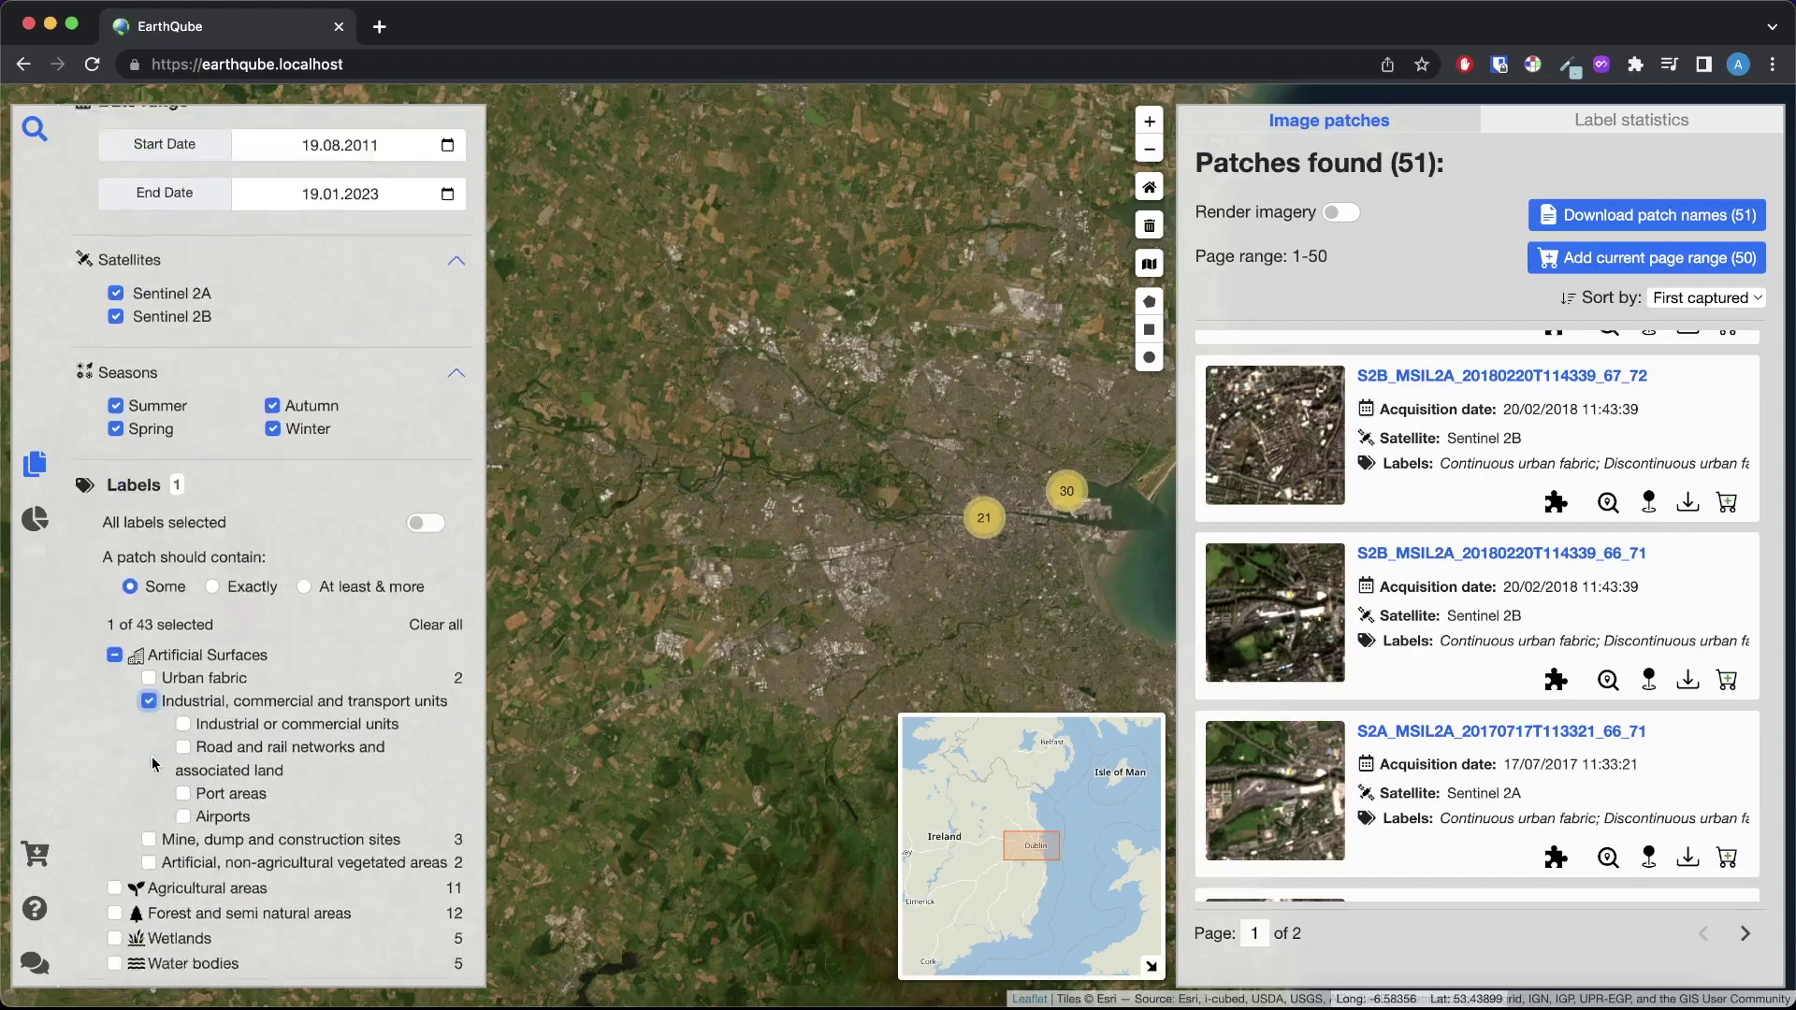
click(114, 826)
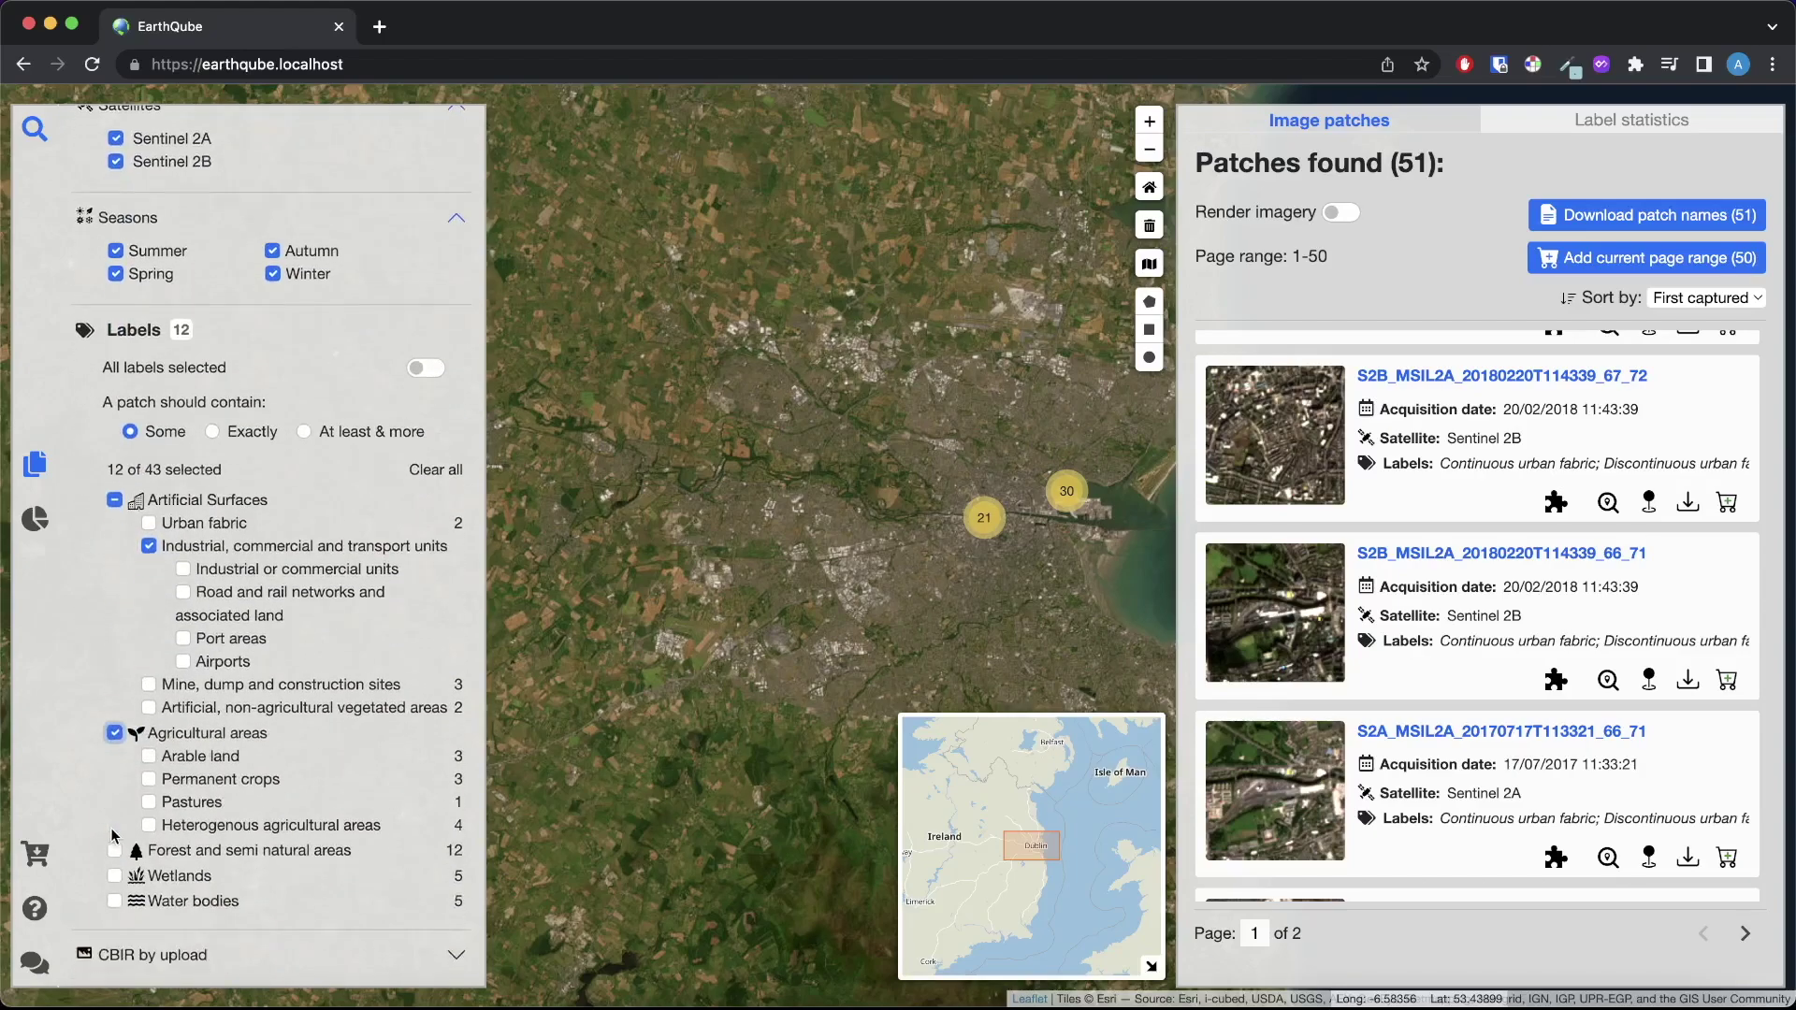
click(149, 778)
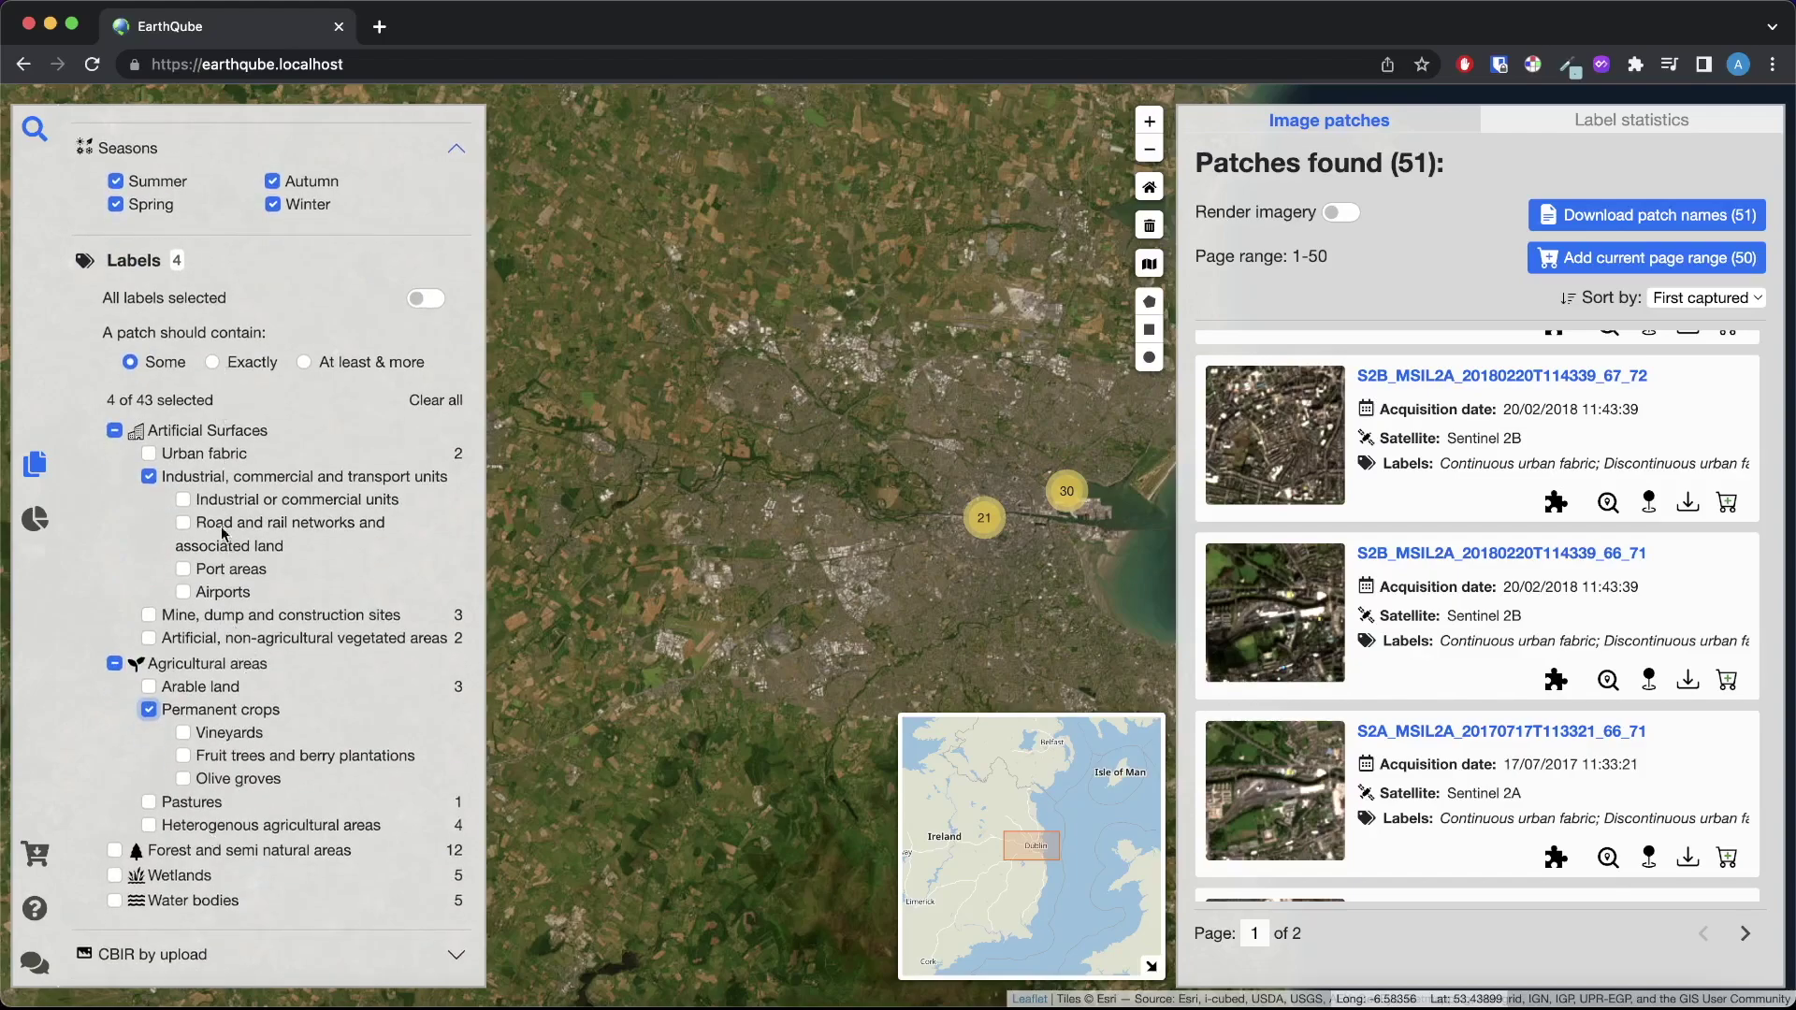
click(213, 364)
click(304, 363)
click(429, 298)
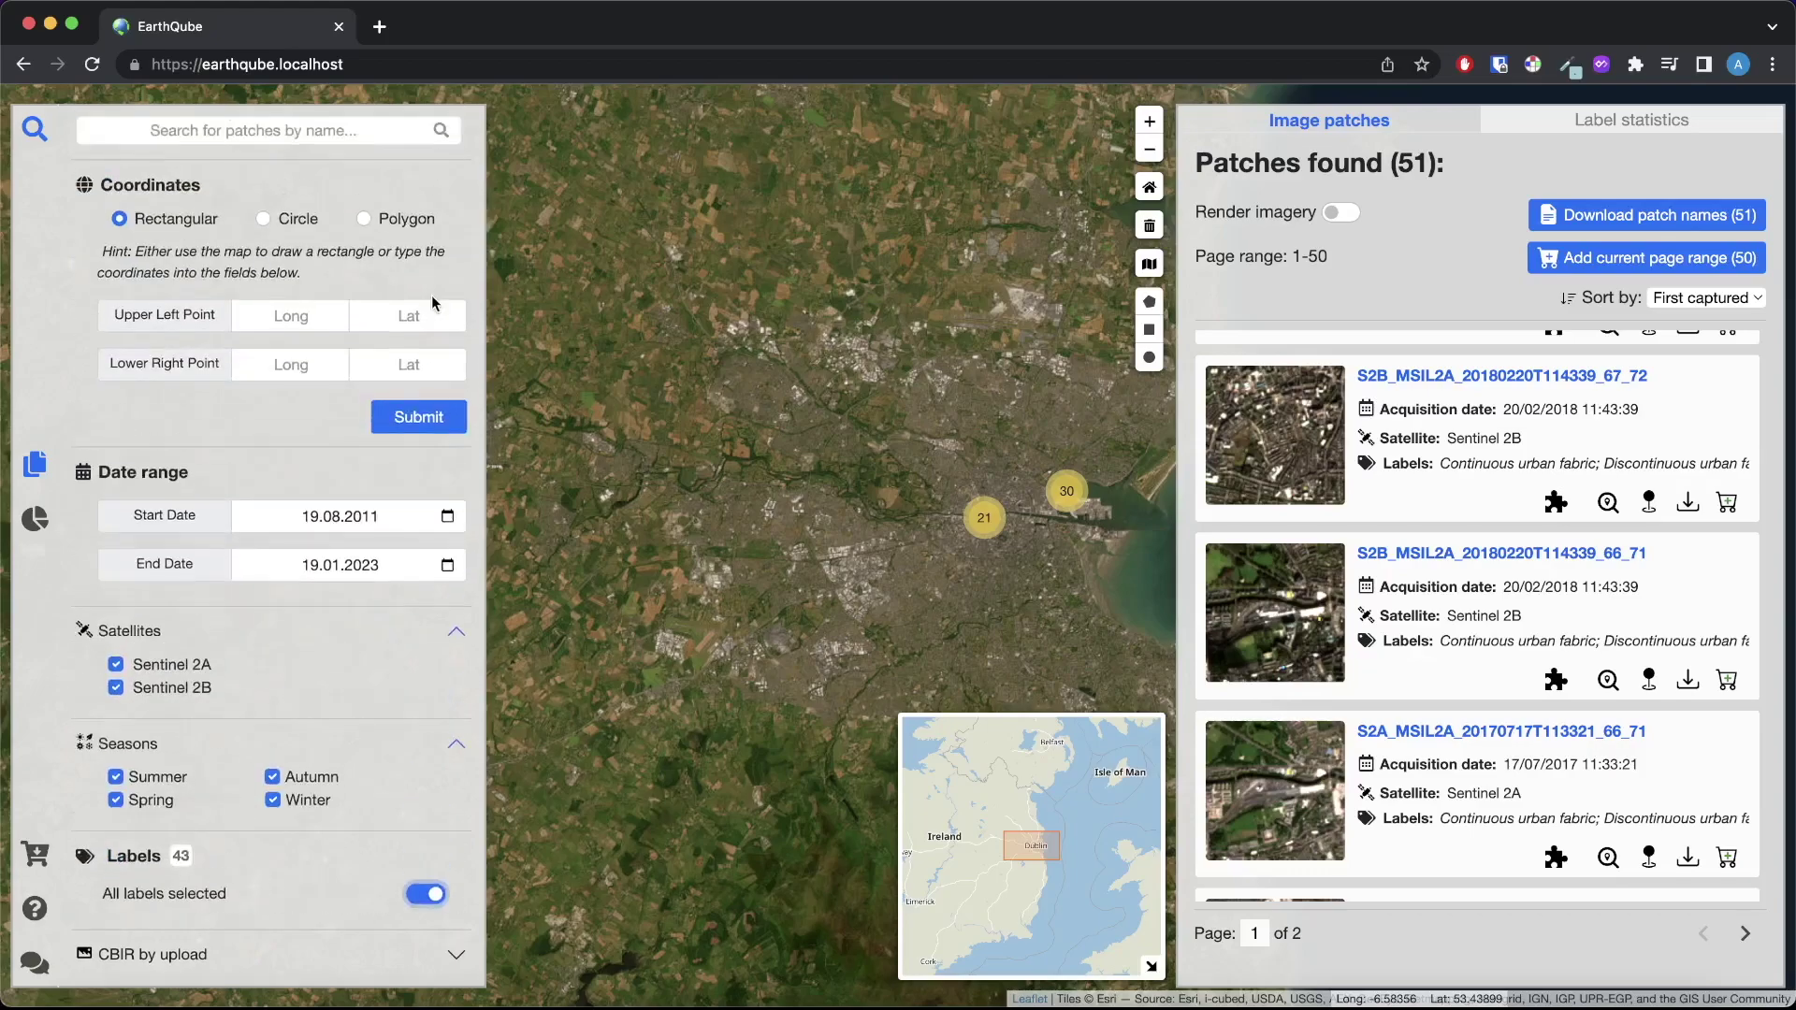
click(456, 743)
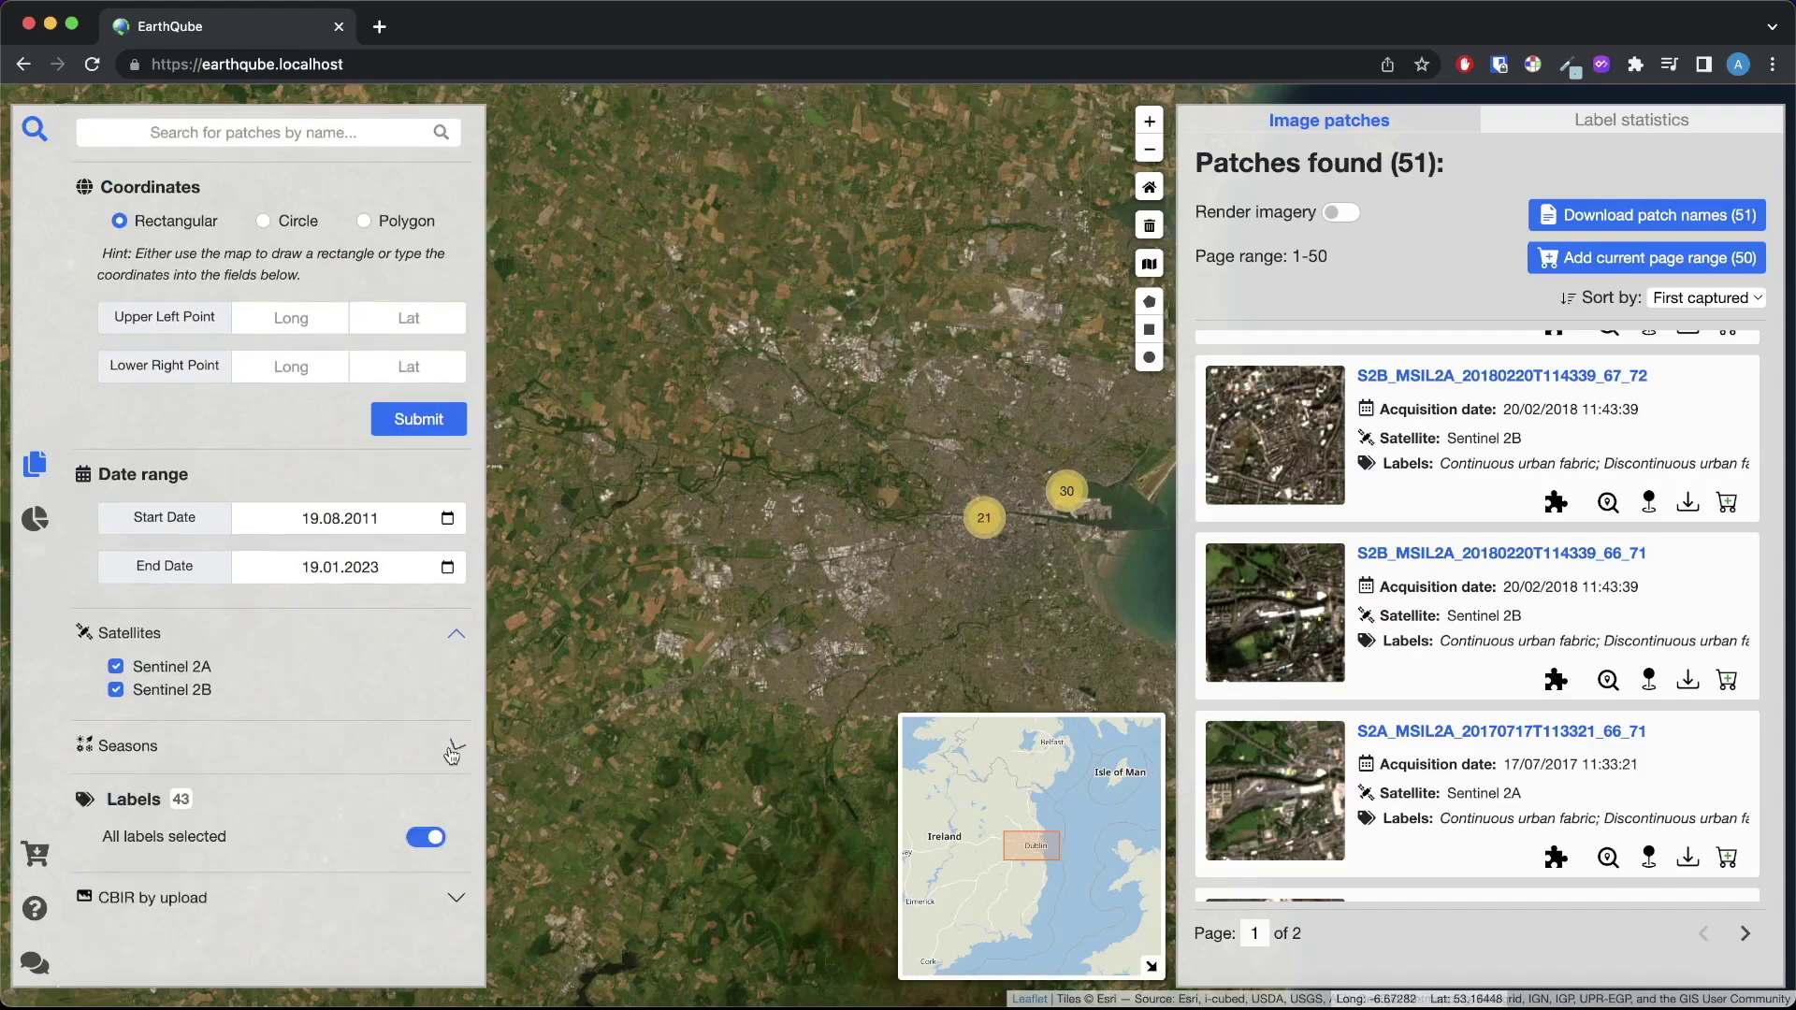
click(457, 638)
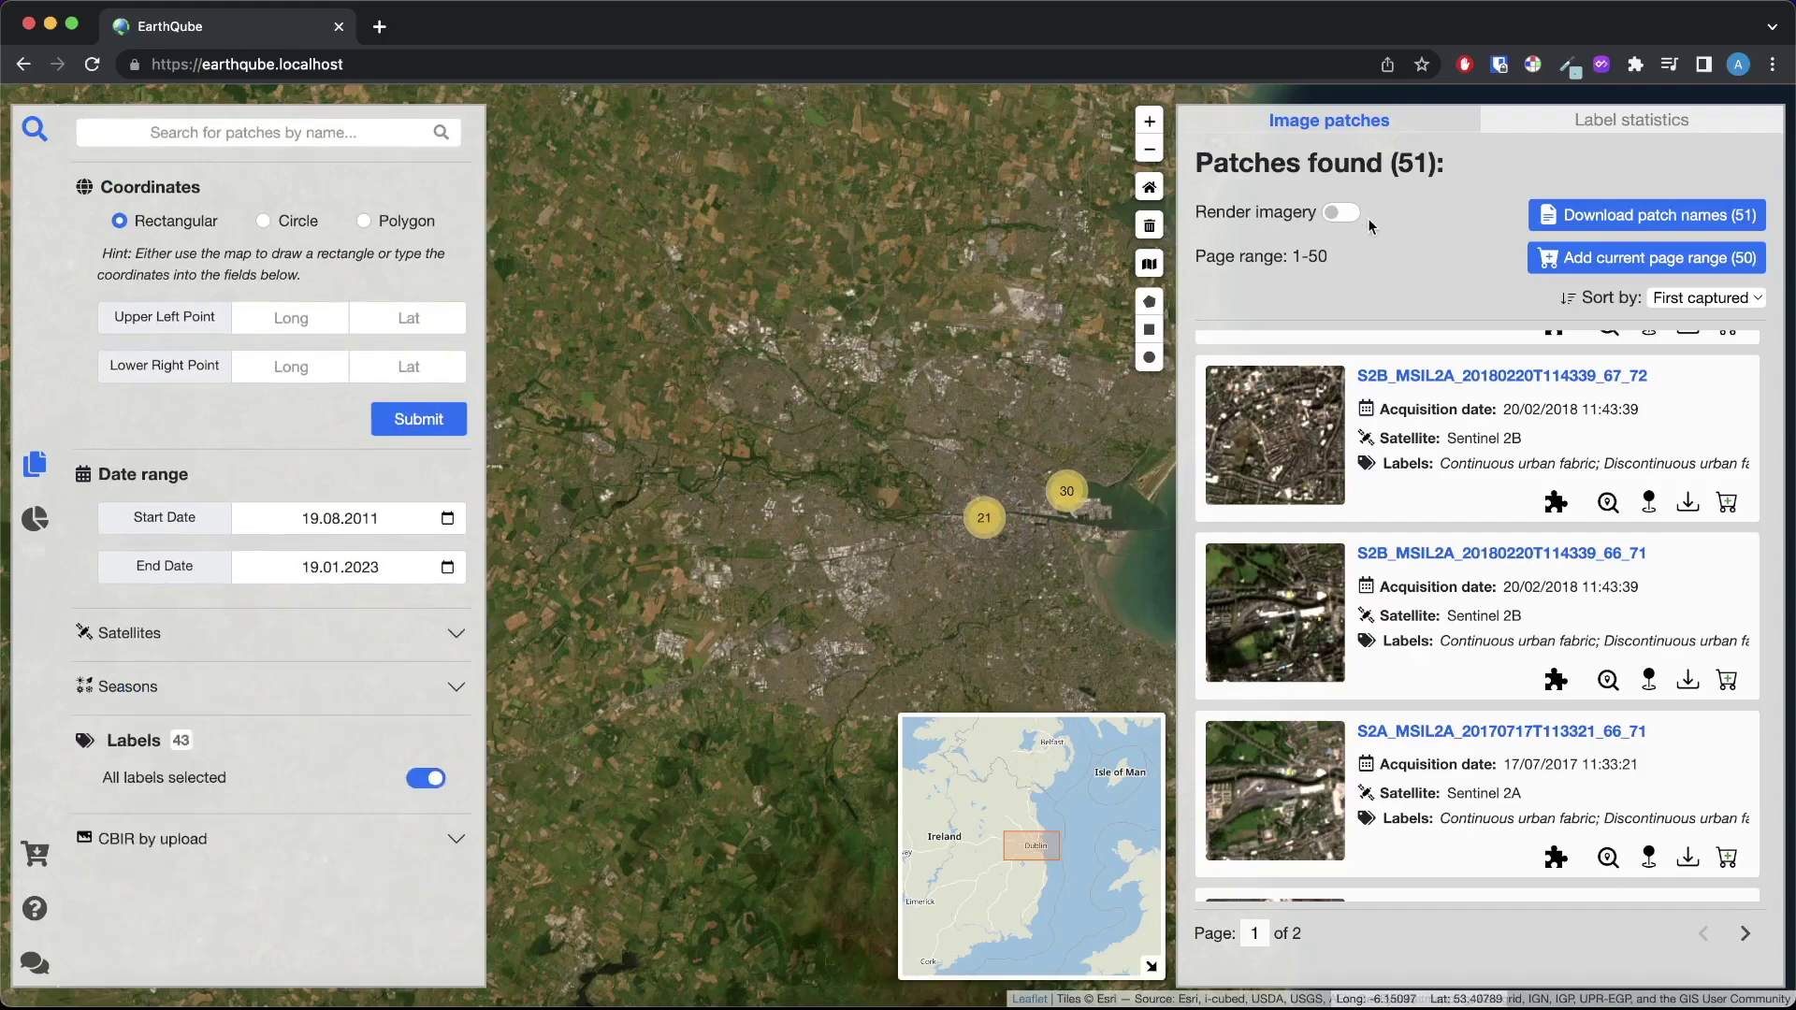
- Zoom into the 30-patch cluster at Dublin port and open Sentinel 2A patch S2A_MSIL2A_20170717T113321 from 17/07/2017
click(1067, 490)
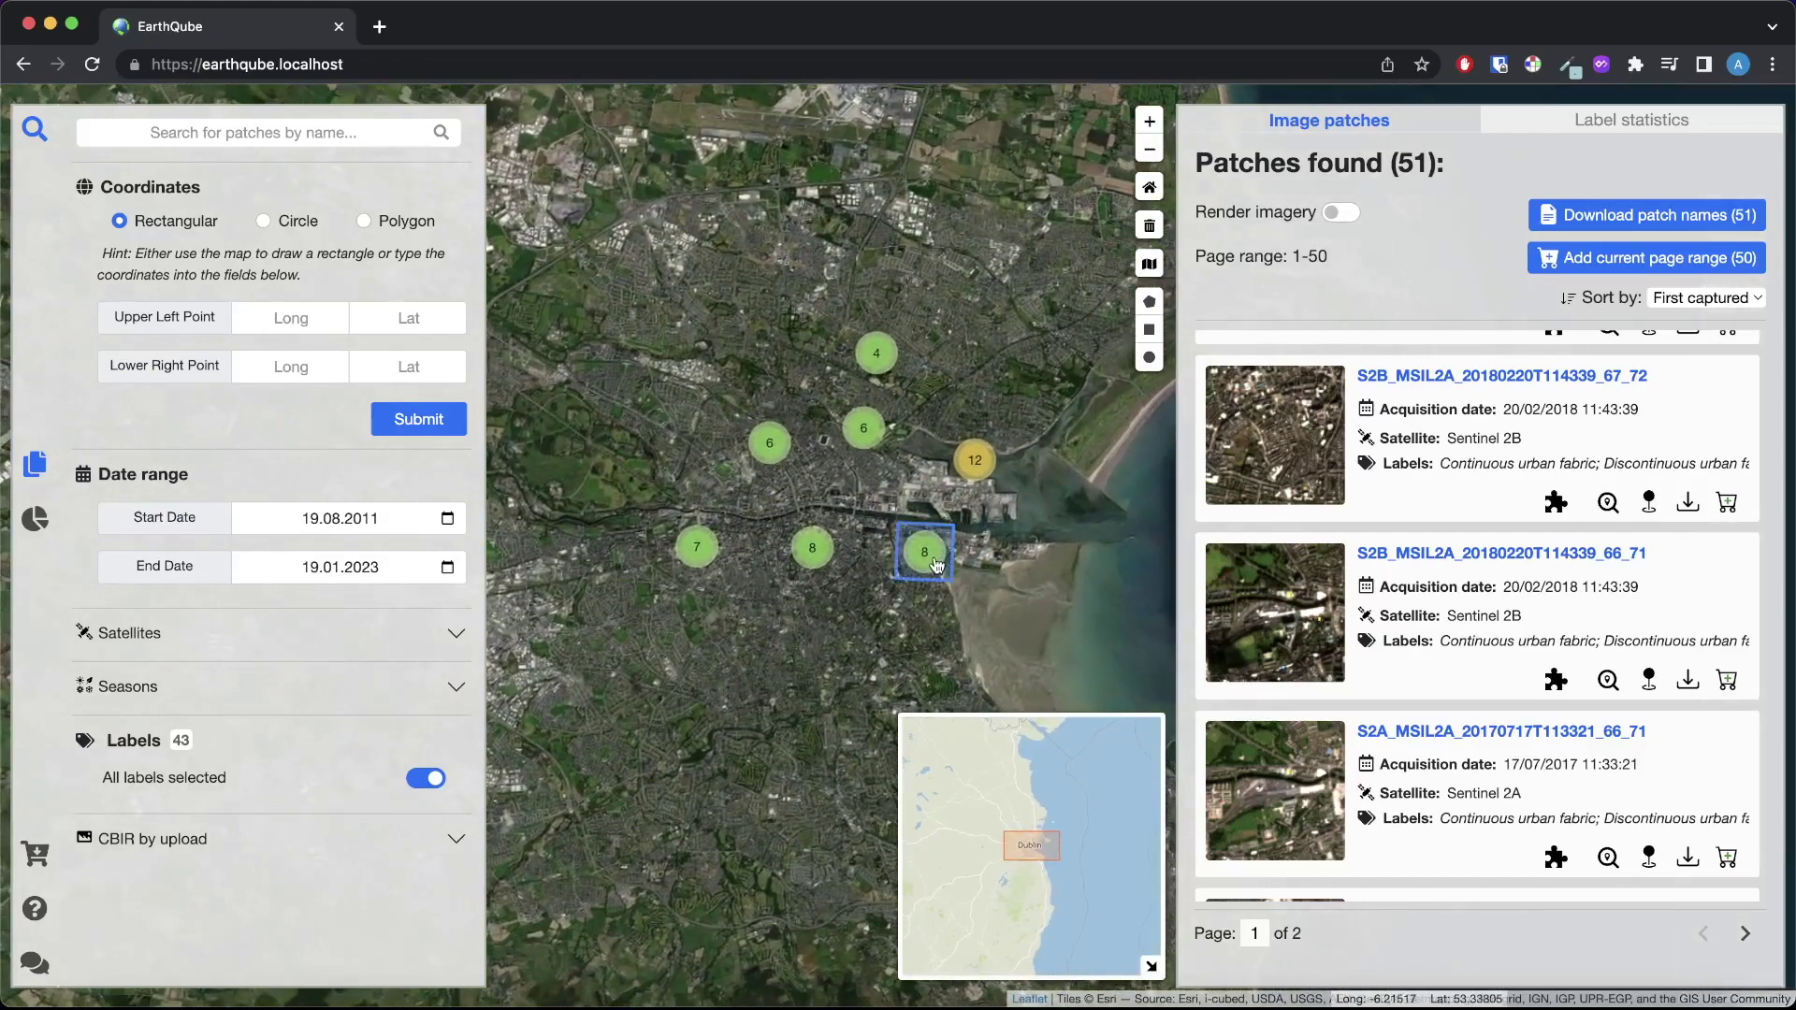
drag(1023, 497, 964, 498)
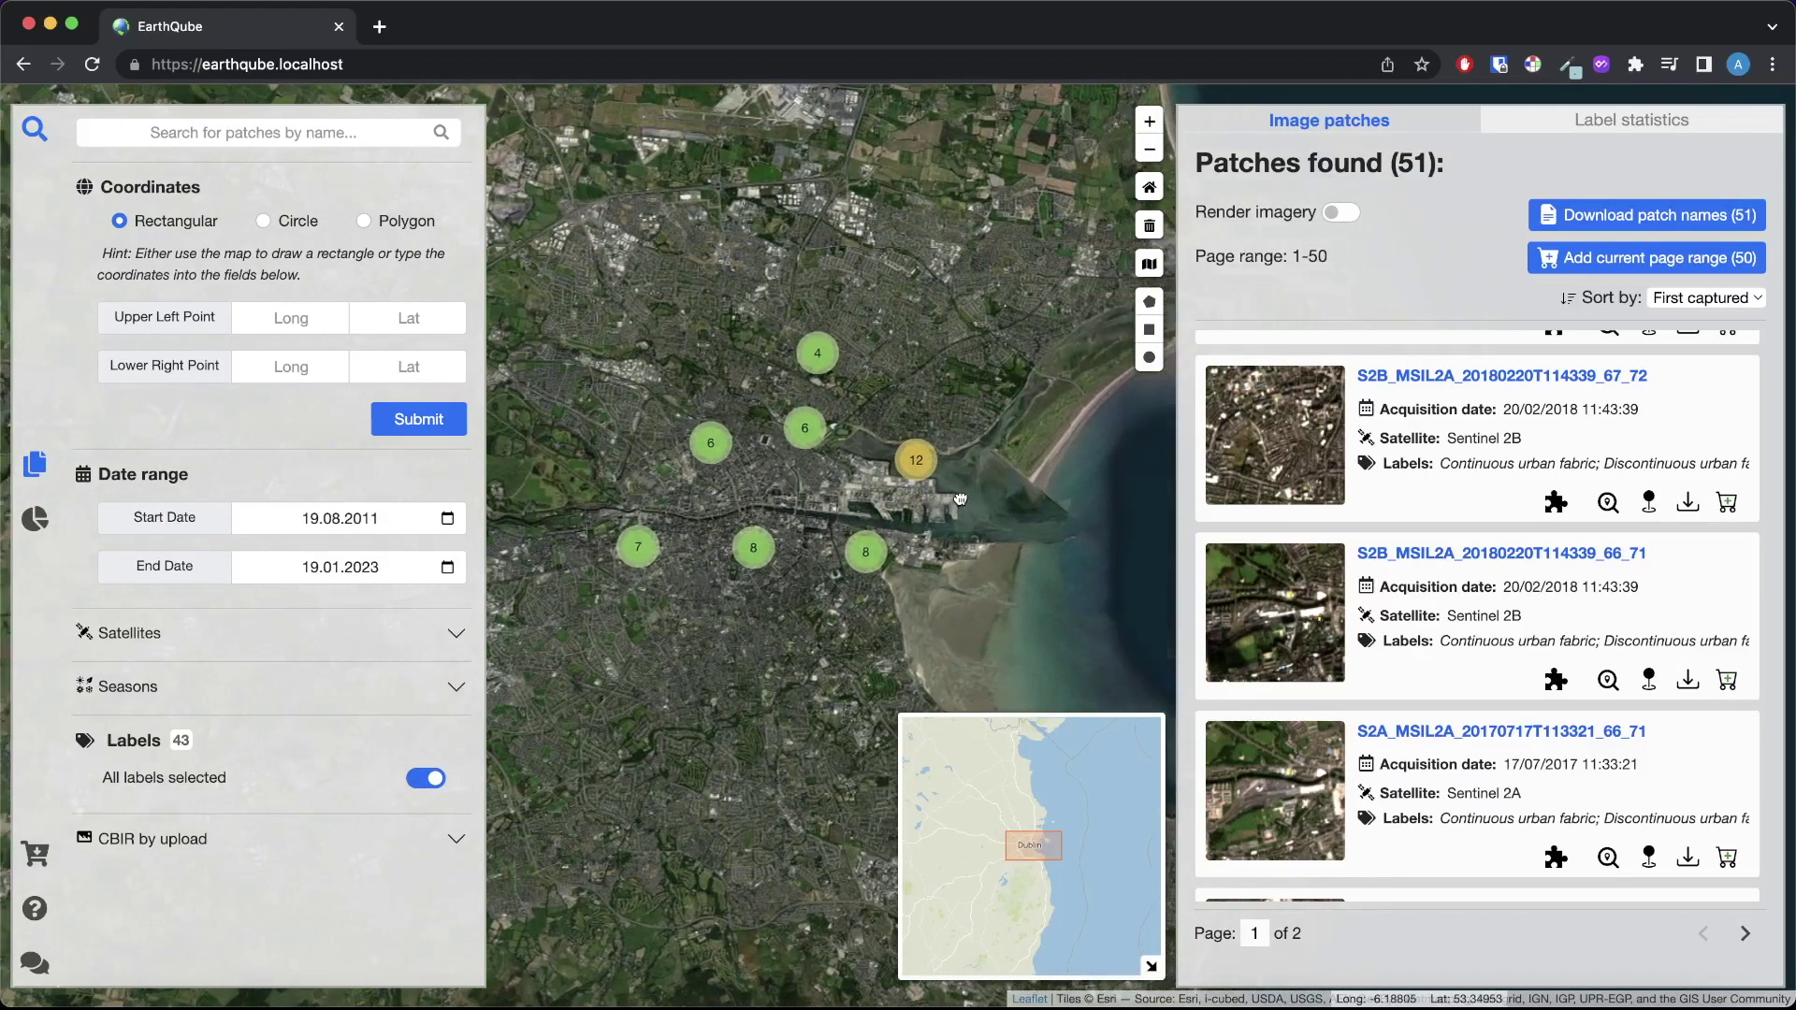
scroll(855, 458, up, 2)
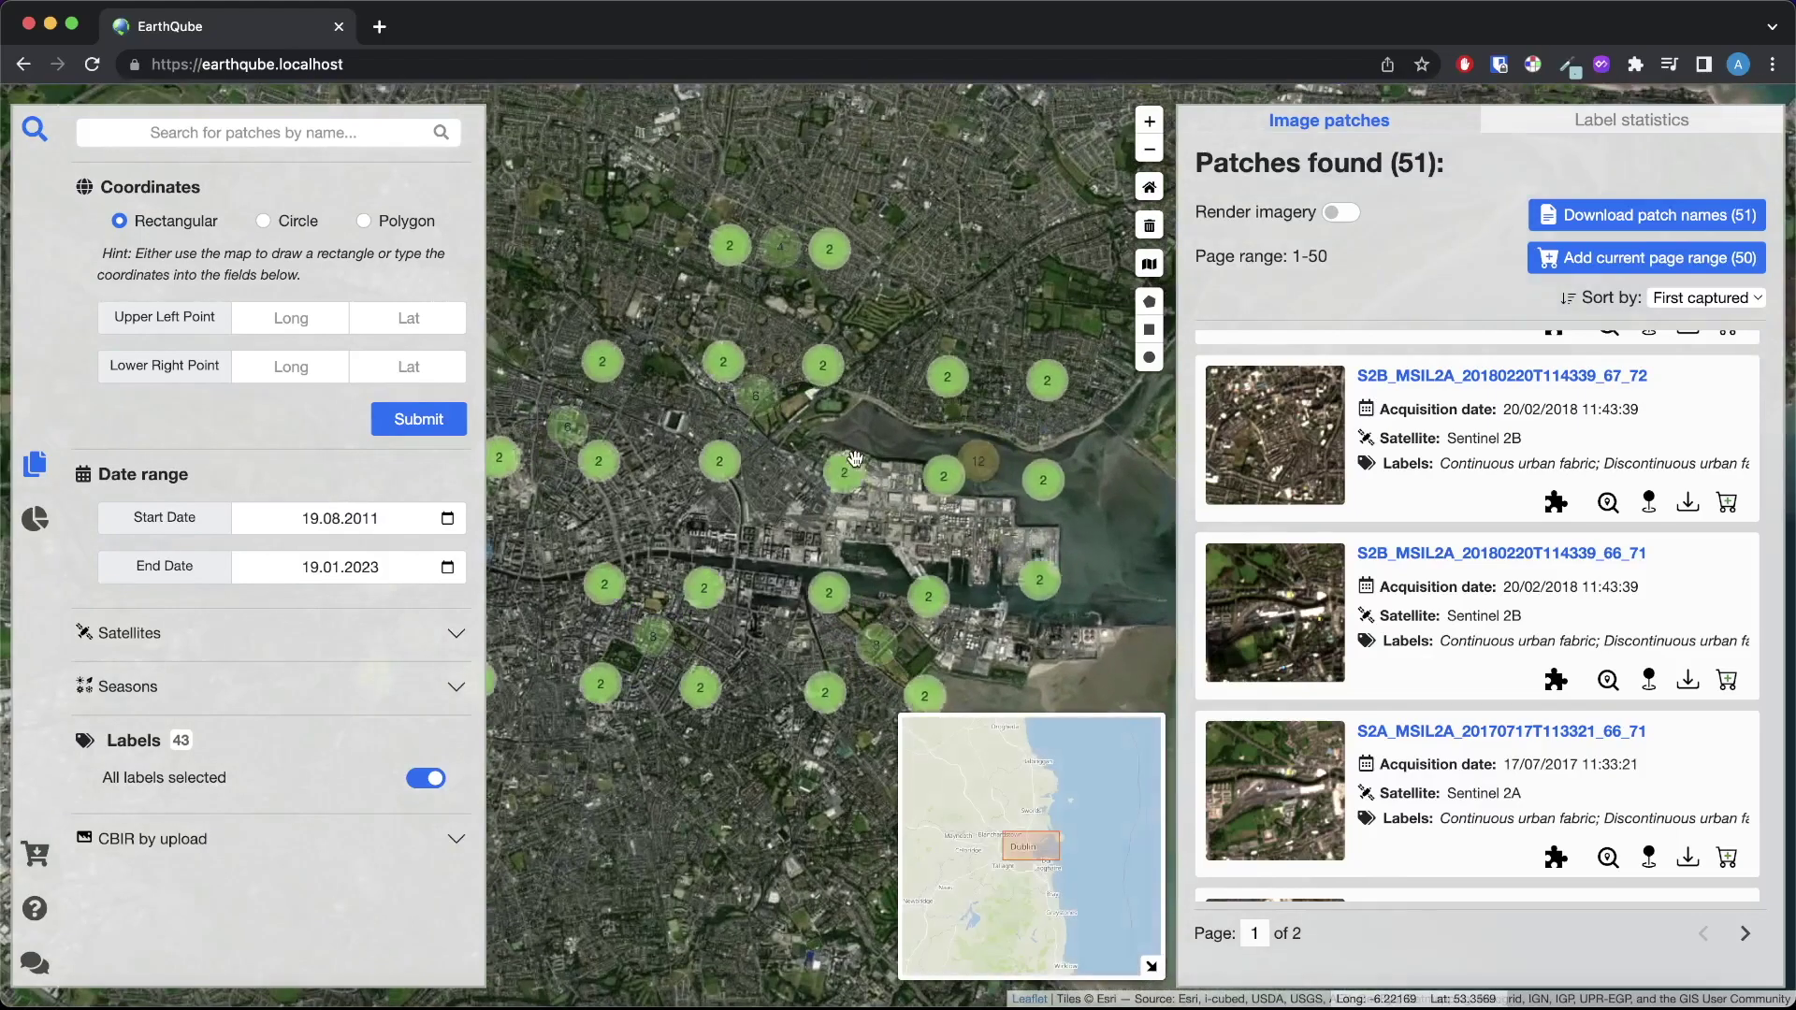
scroll(861, 493, down, 2)
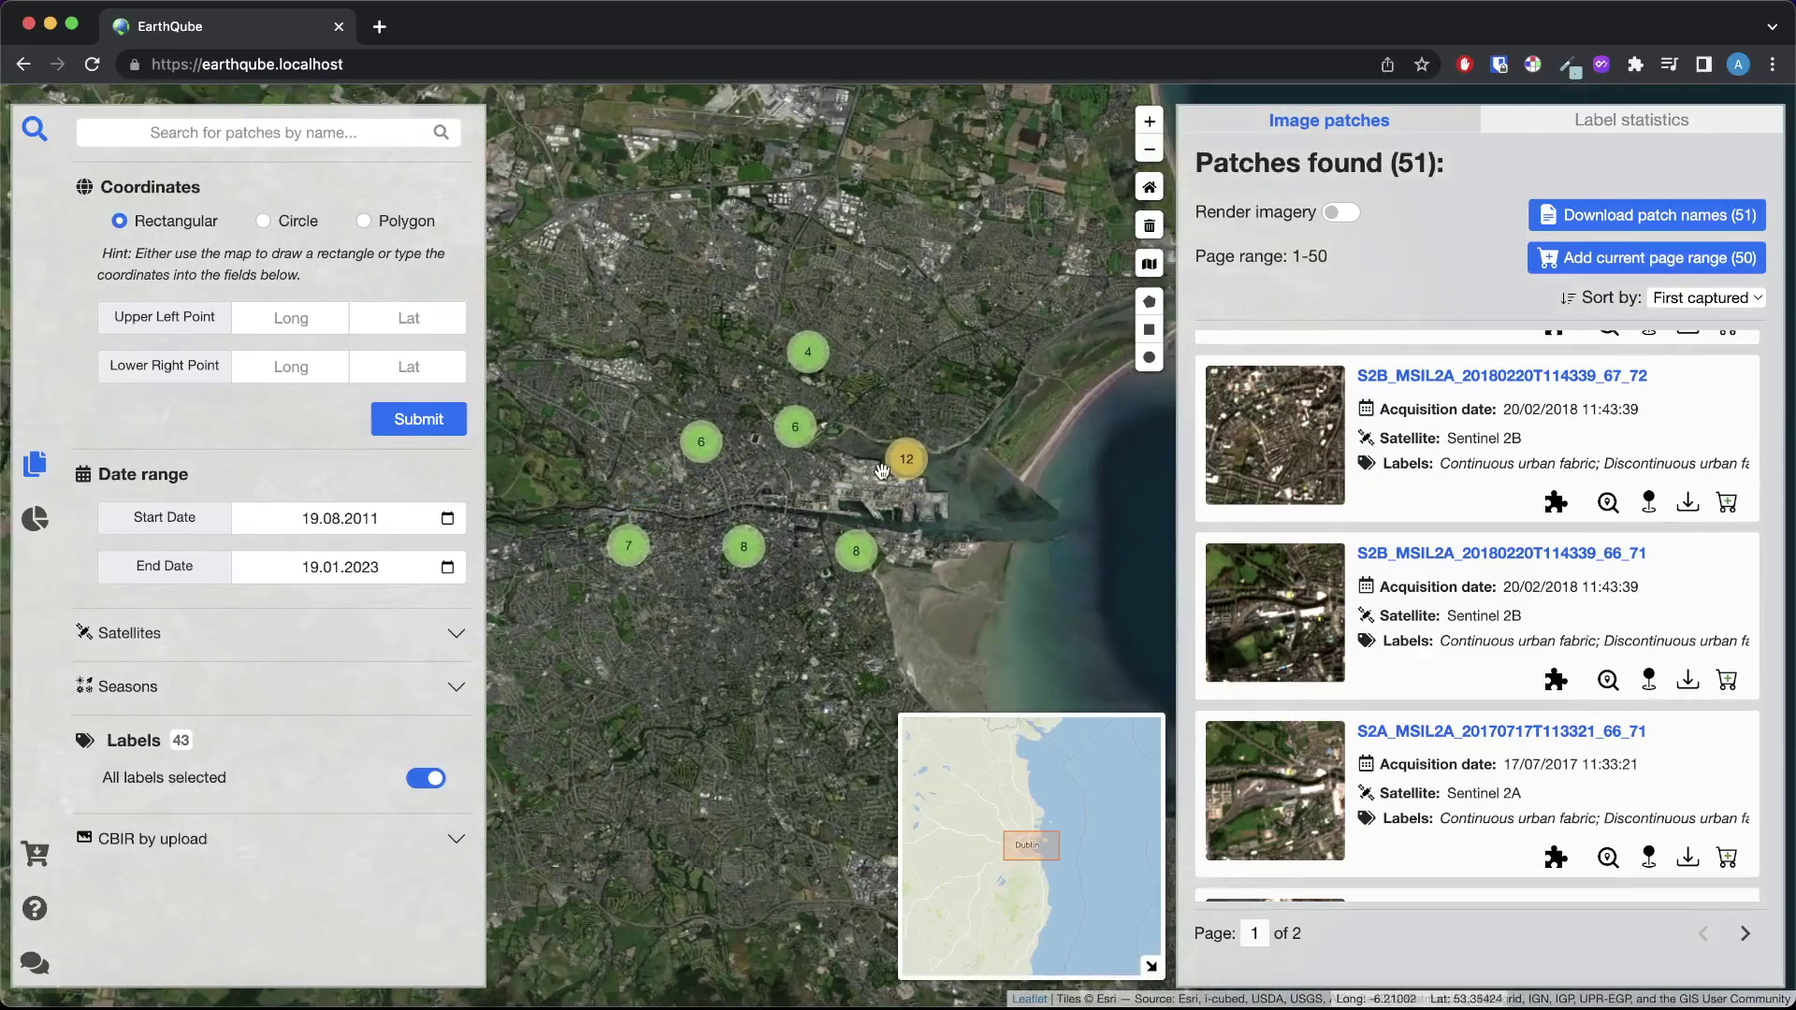
scroll(881, 474, up, 1)
scroll(980, 453, up, 1)
scroll(981, 453, down, 2)
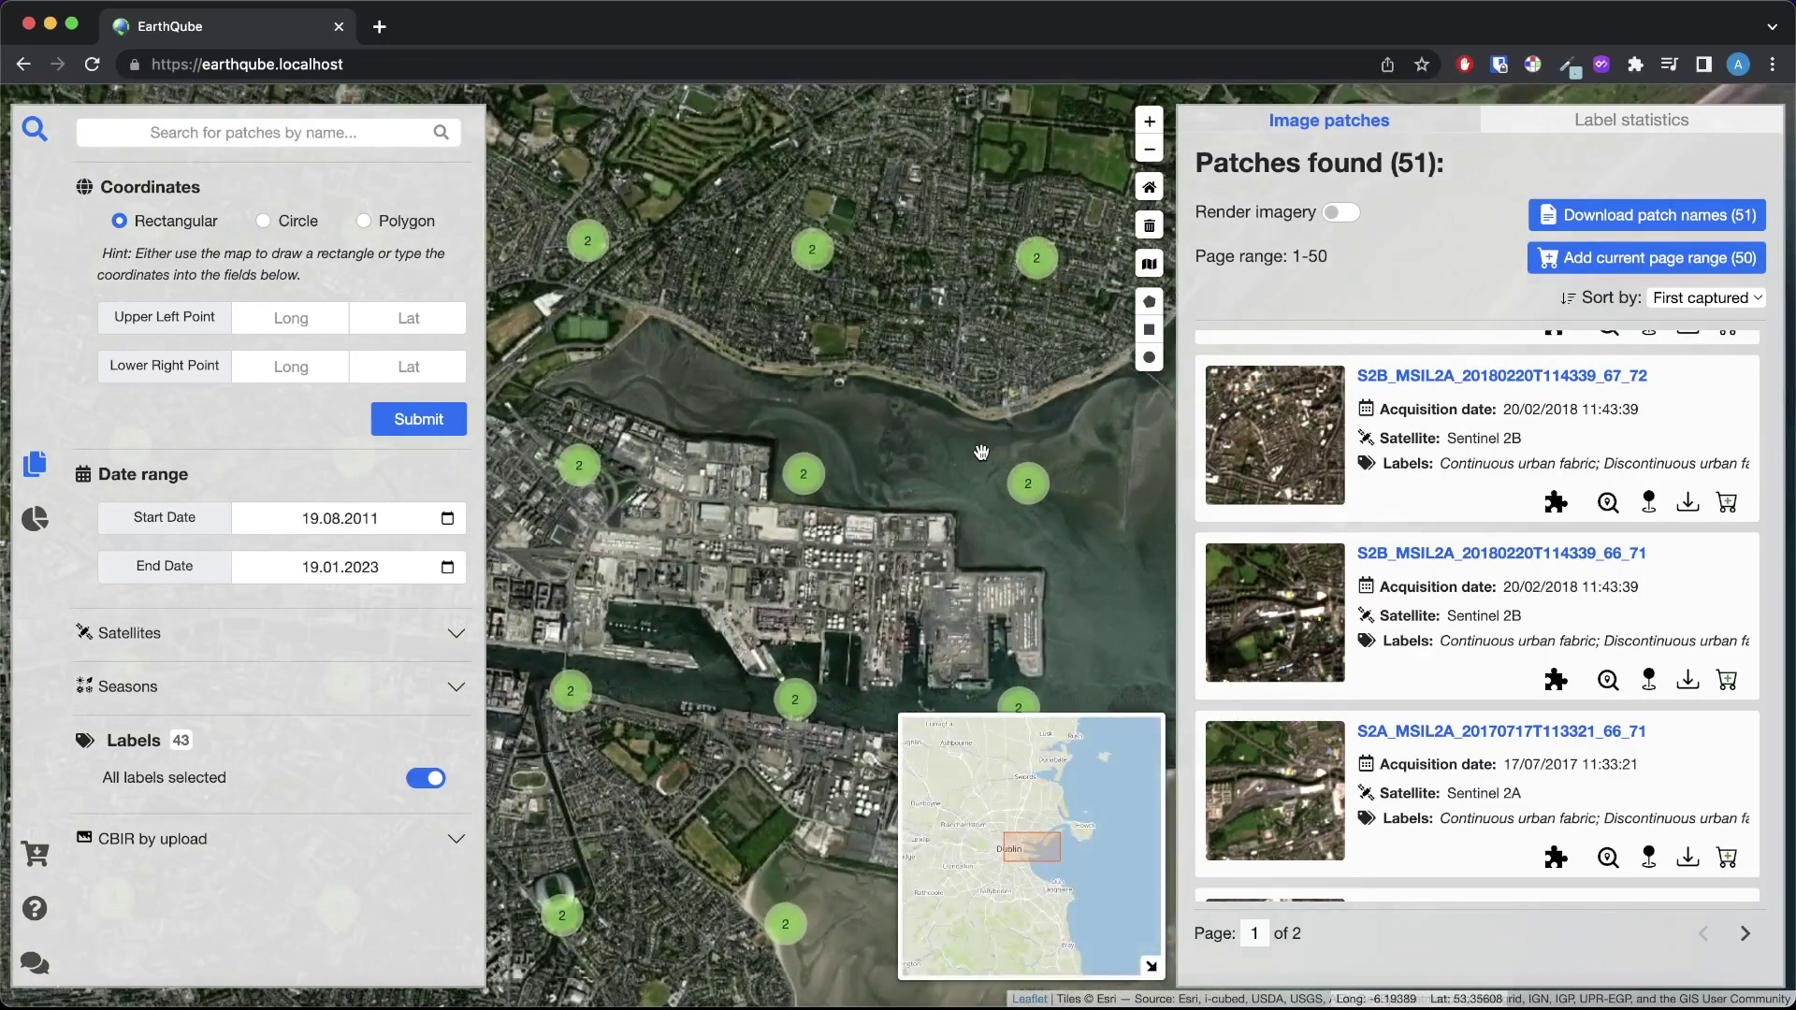
scroll(973, 453, down, 3)
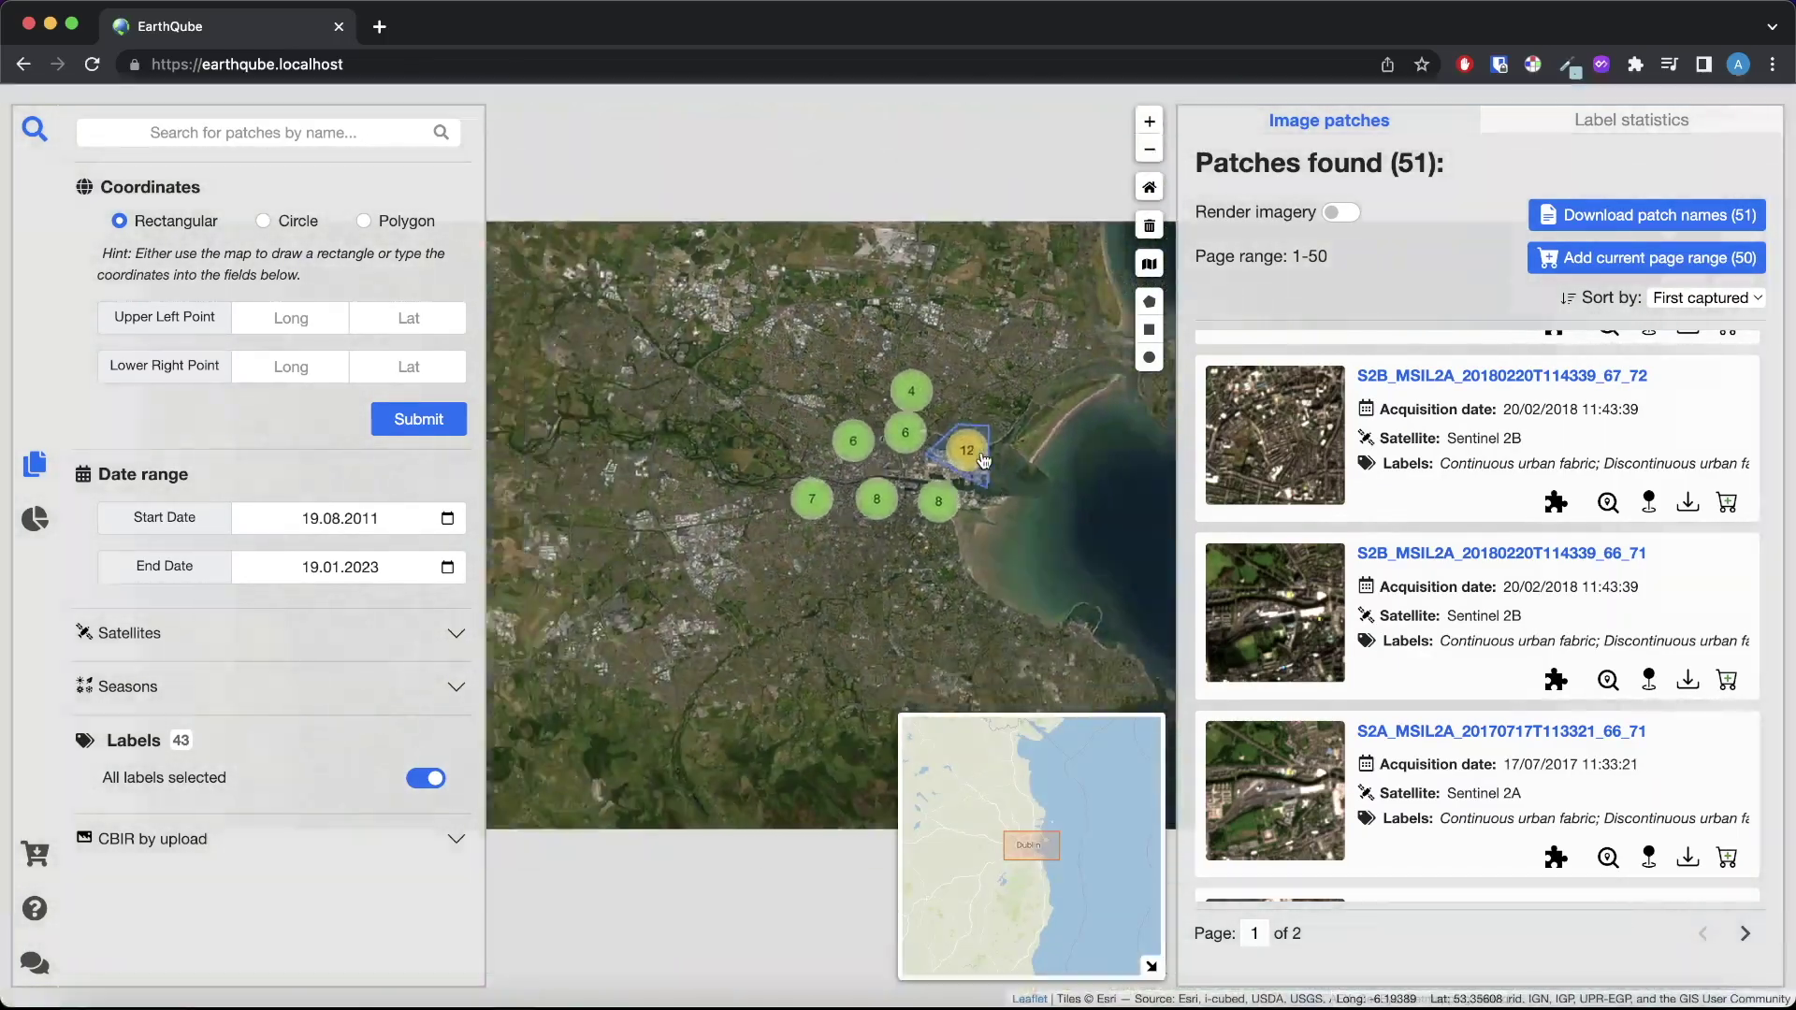
scroll(942, 465, up, 2)
scroll(942, 465, up, 2)
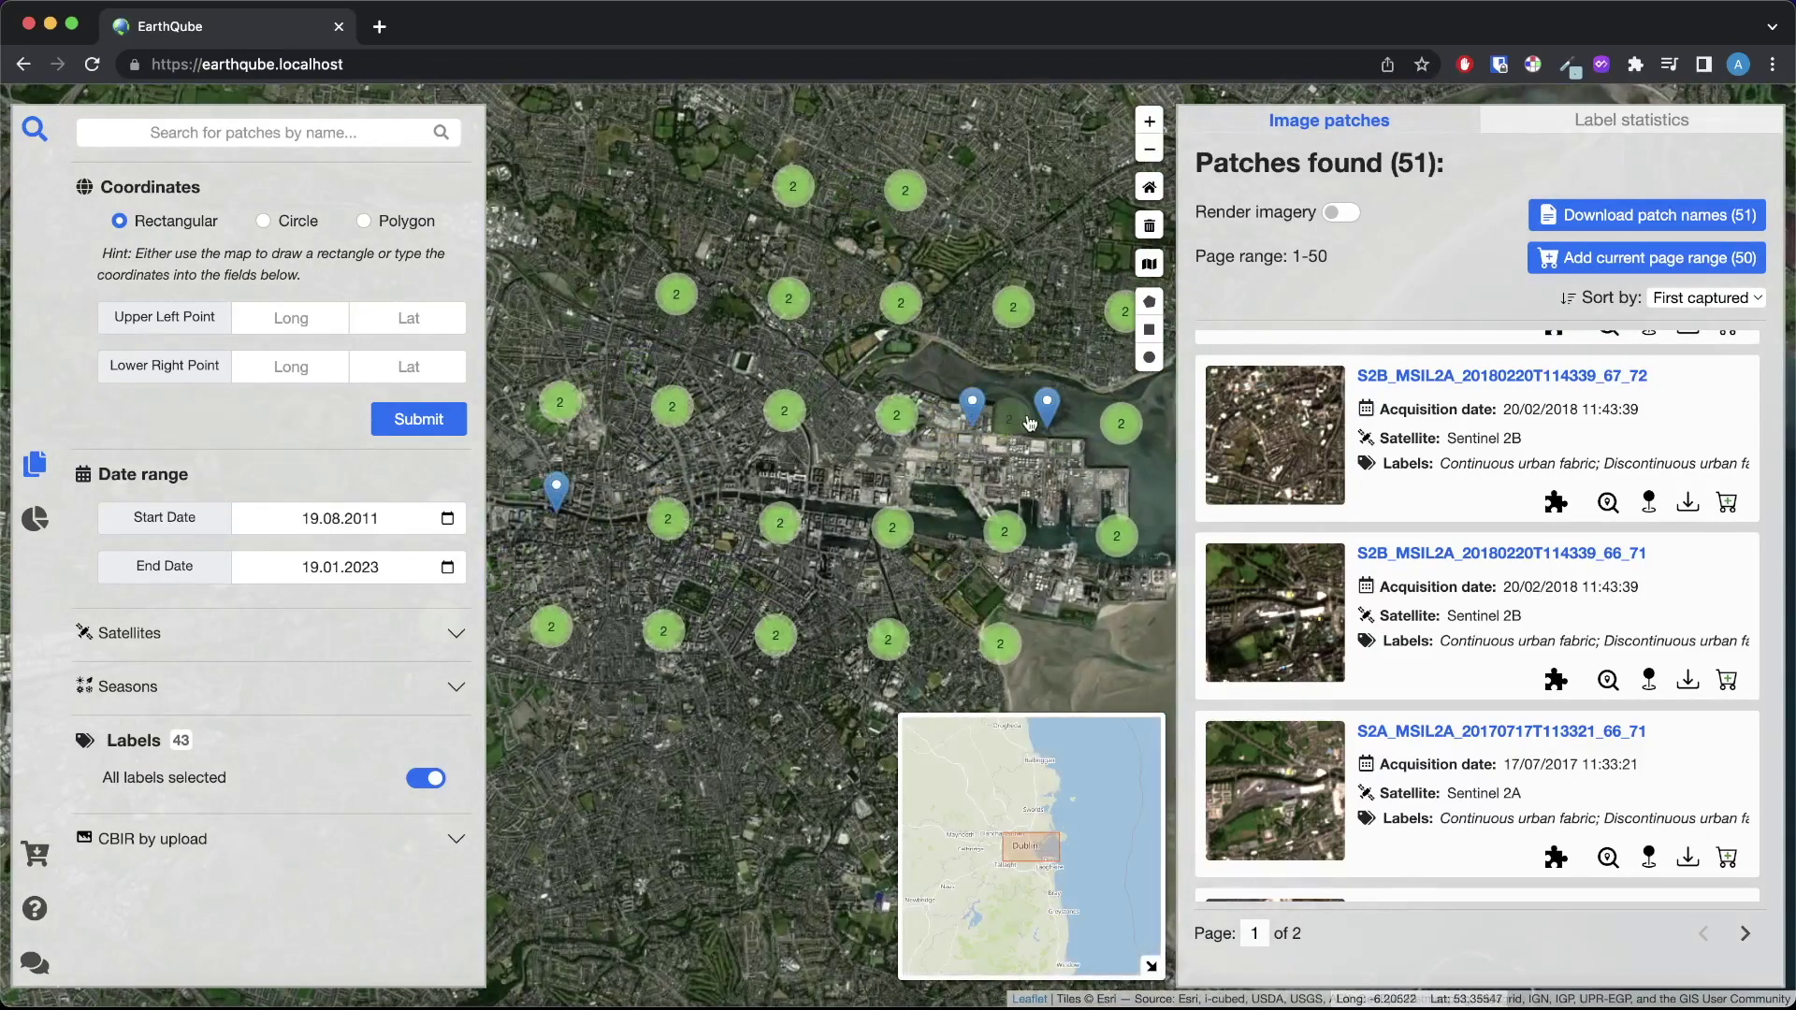
click(1047, 404)
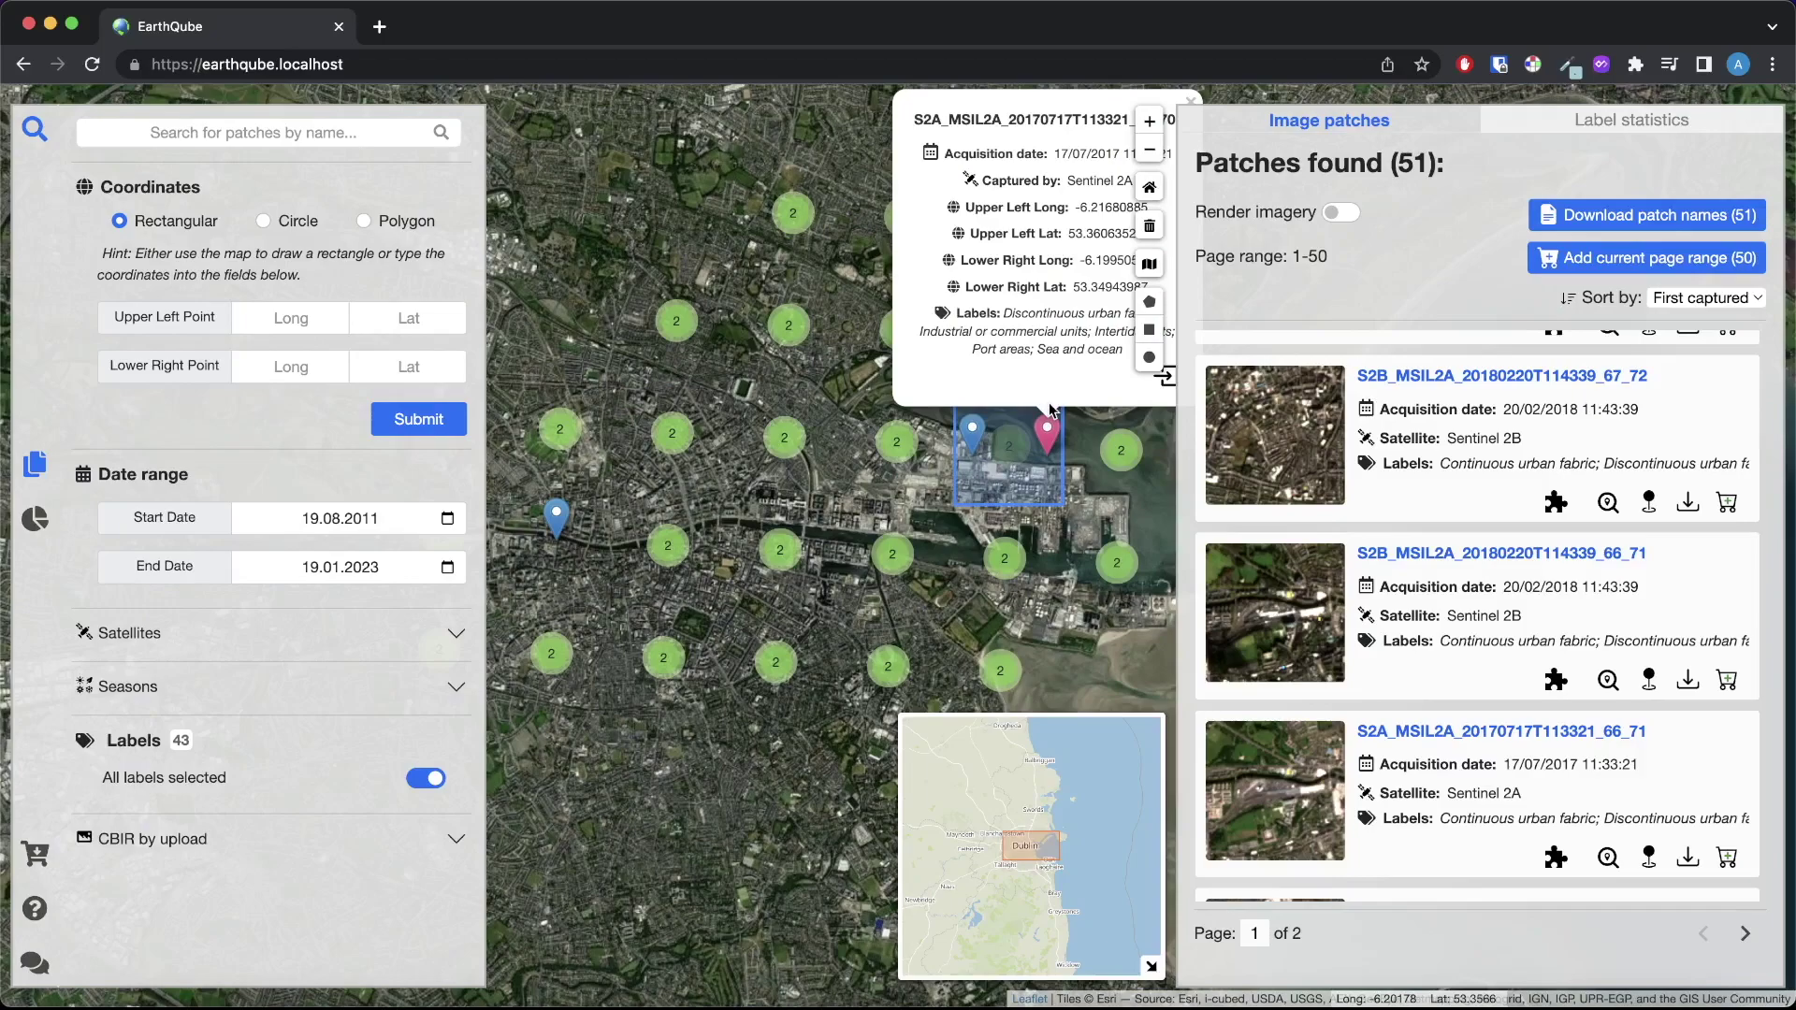
- Close the Sentinel 2A patch popup and review the Patches found (51) list
drag(1085, 423, 848, 581)
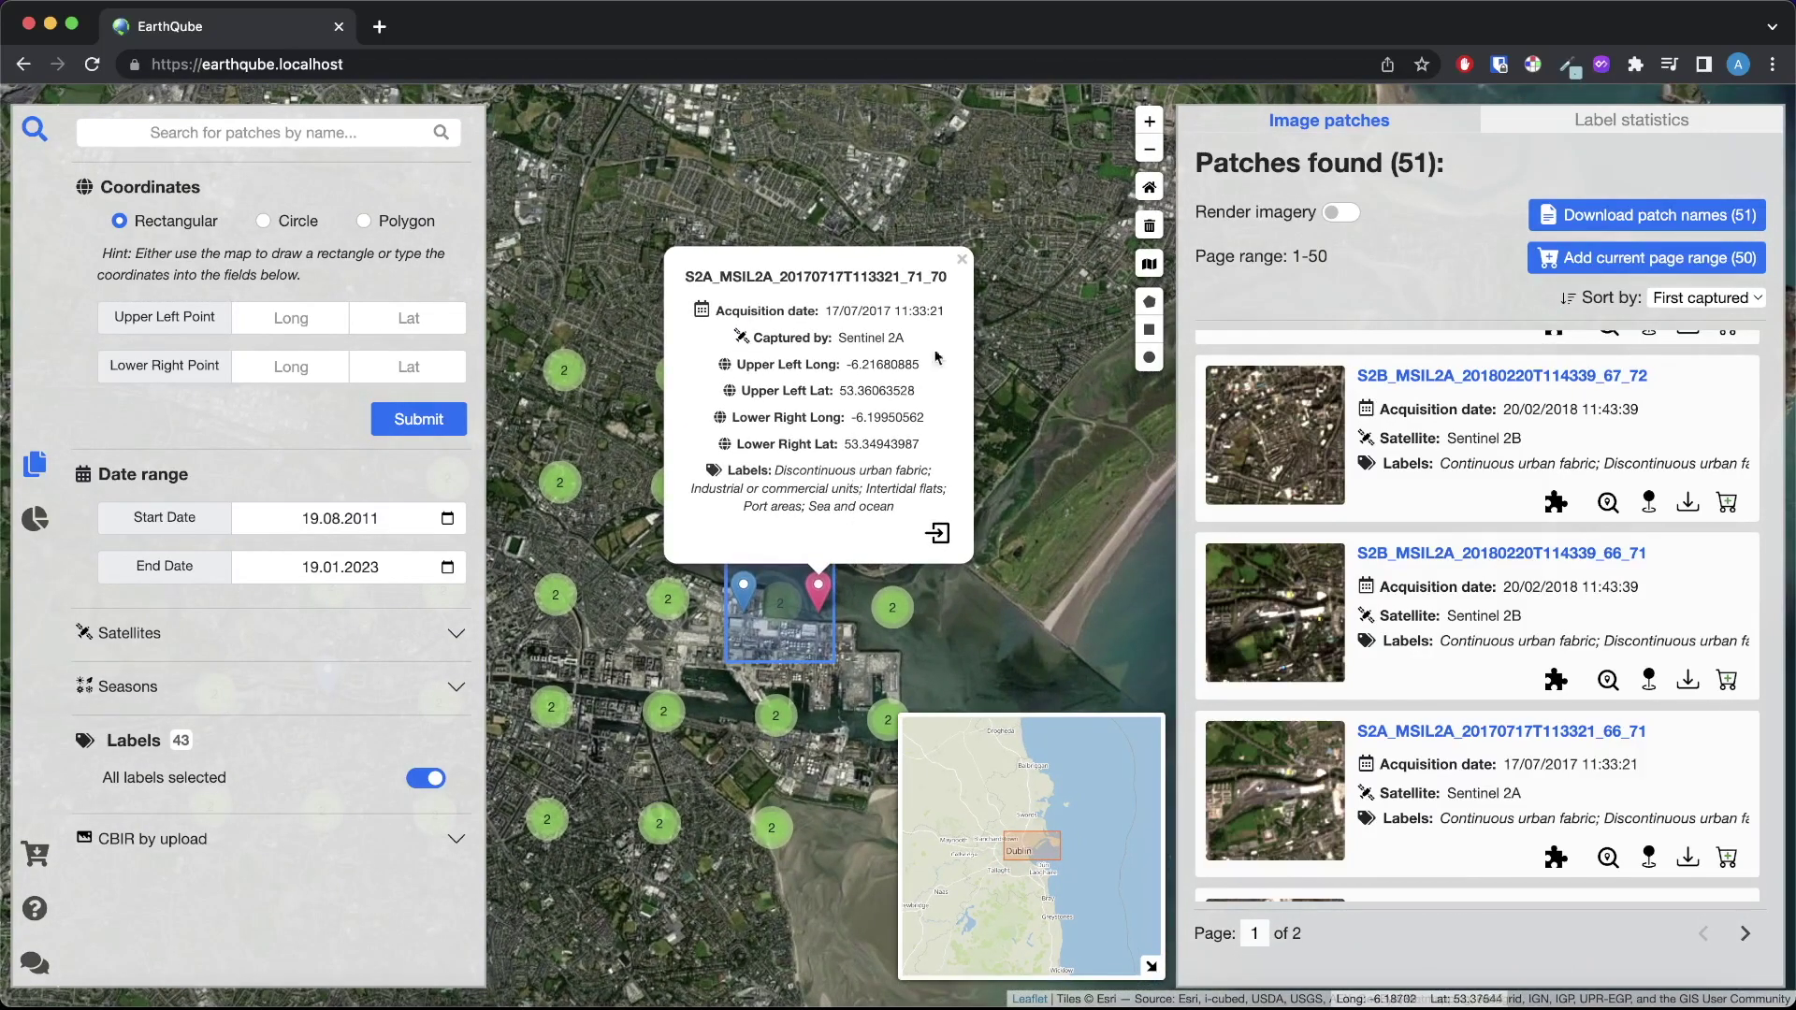
click(961, 259)
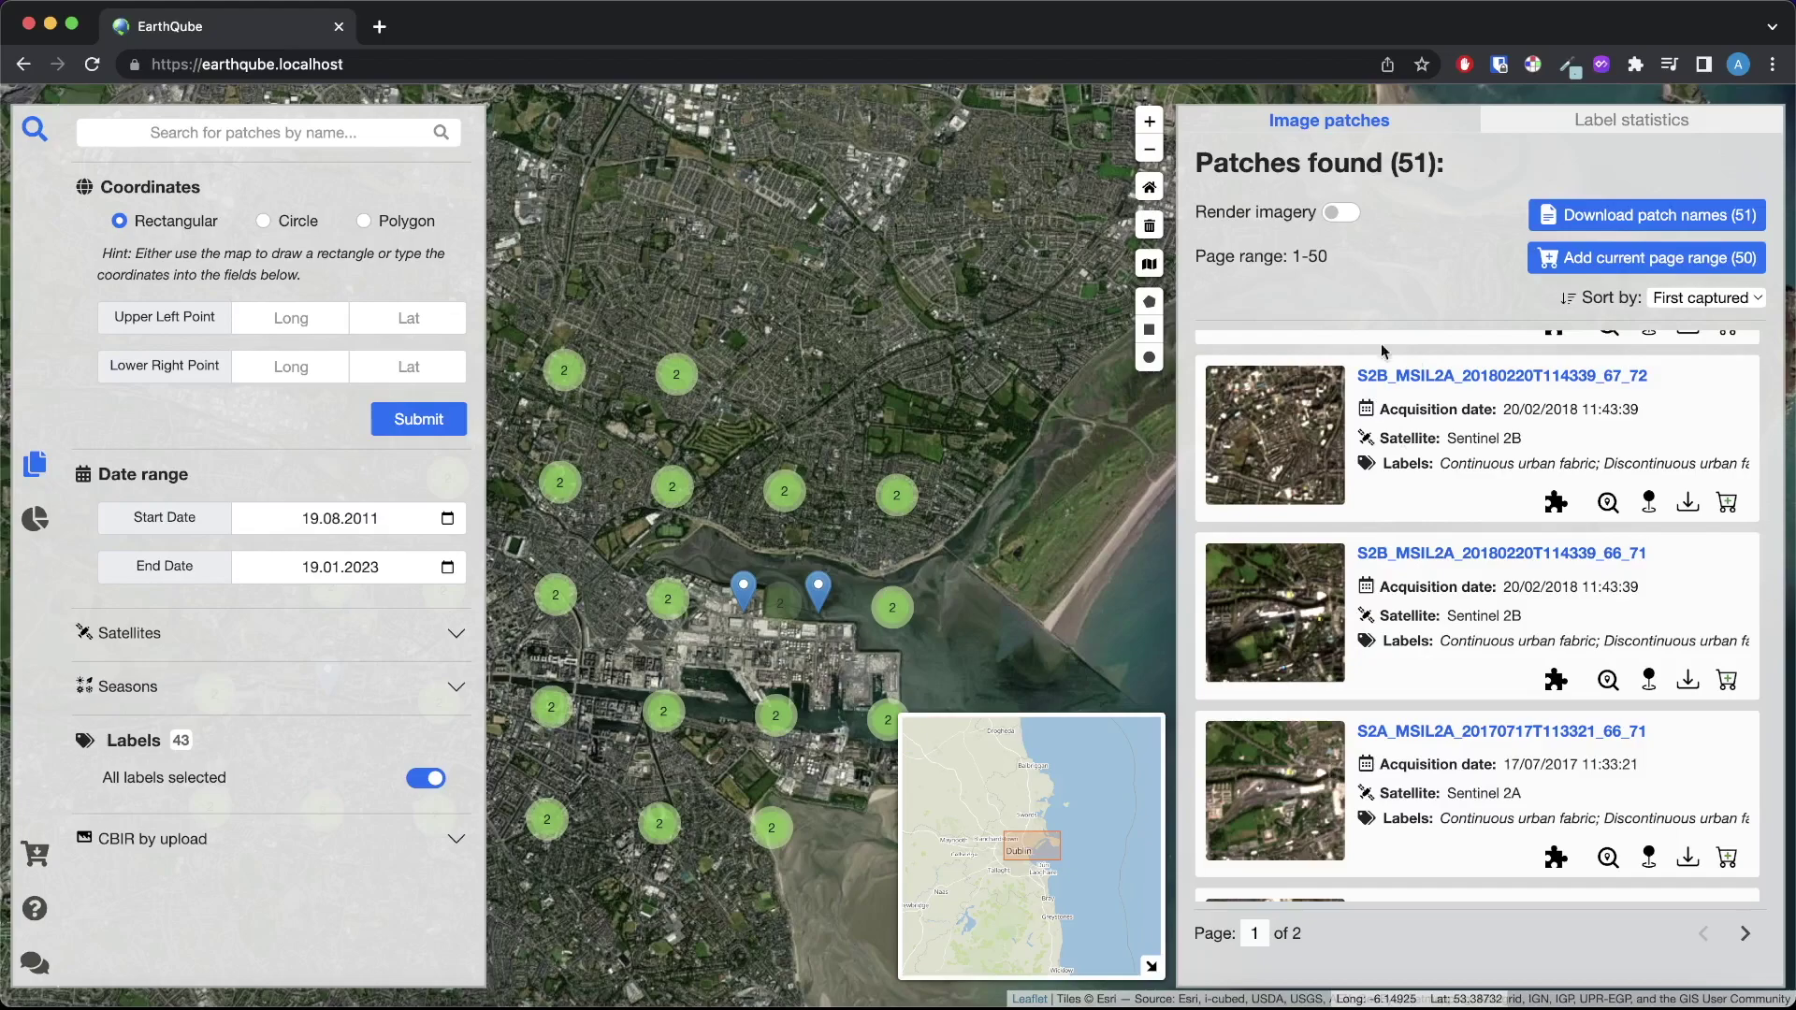
scroll(1382, 351, up, 5)
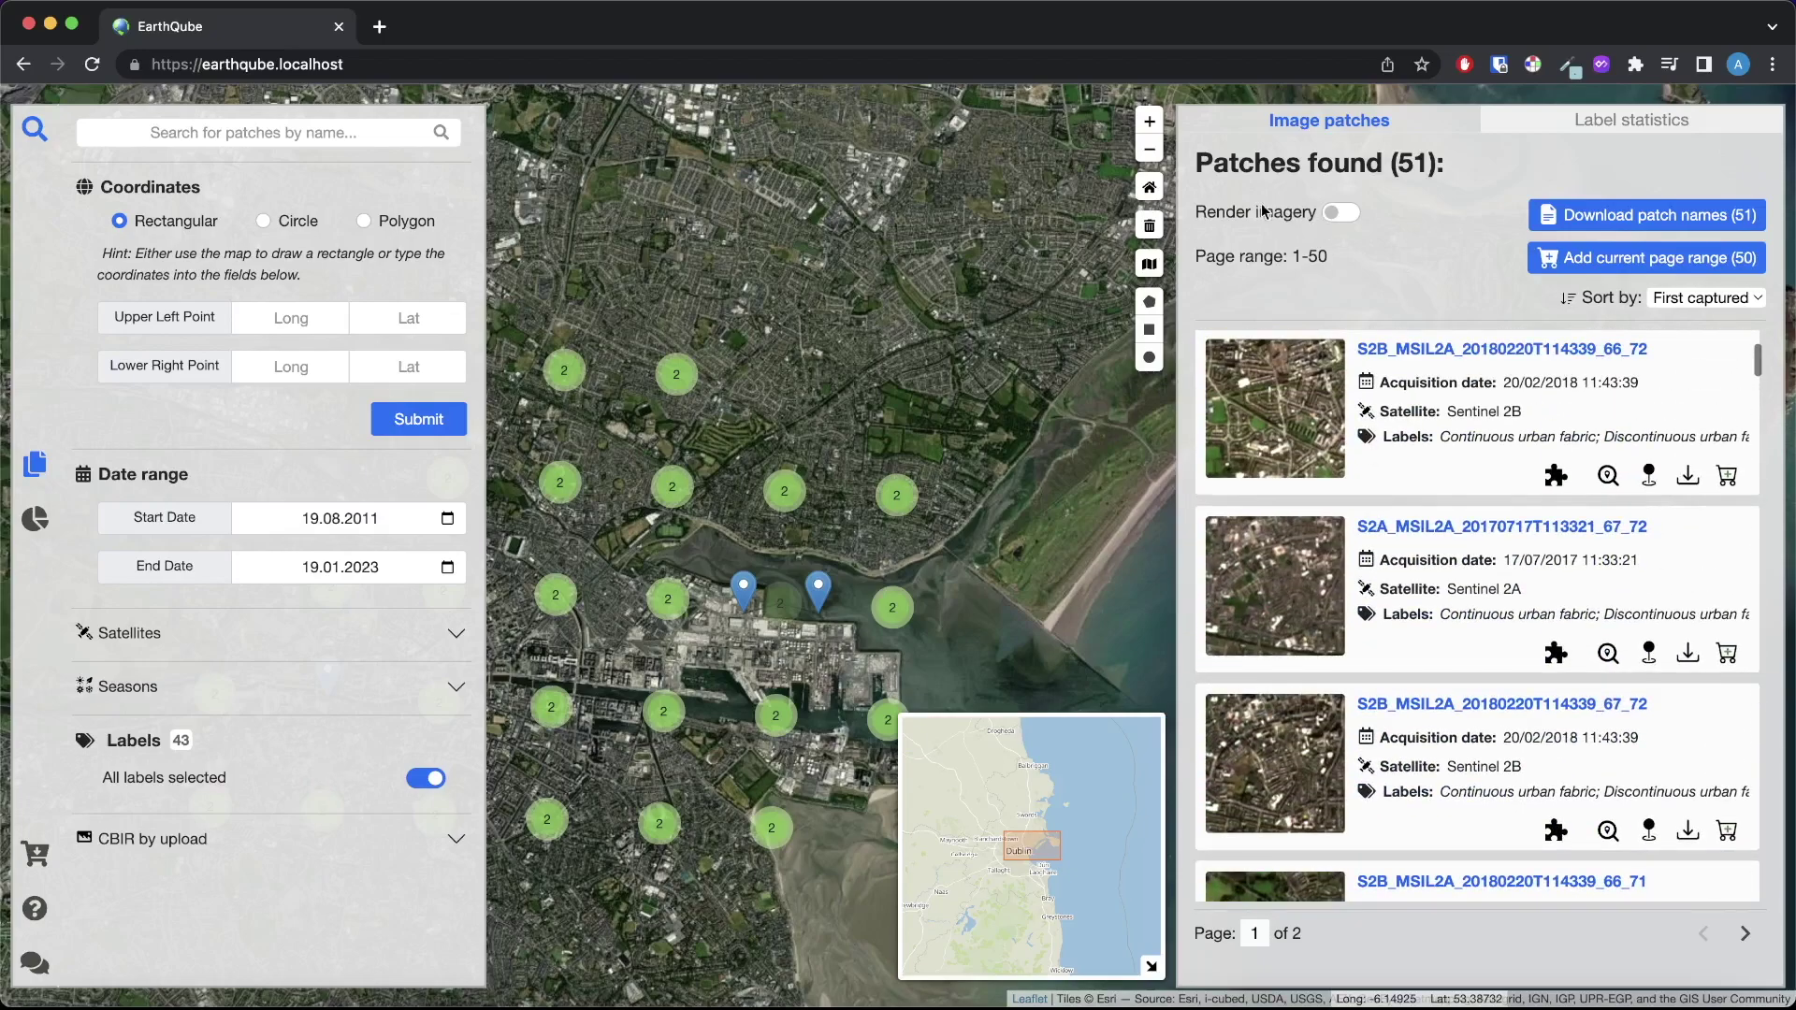
drag(1197, 161, 1441, 173)
click(1413, 165)
scroll(1300, 491, down, 2)
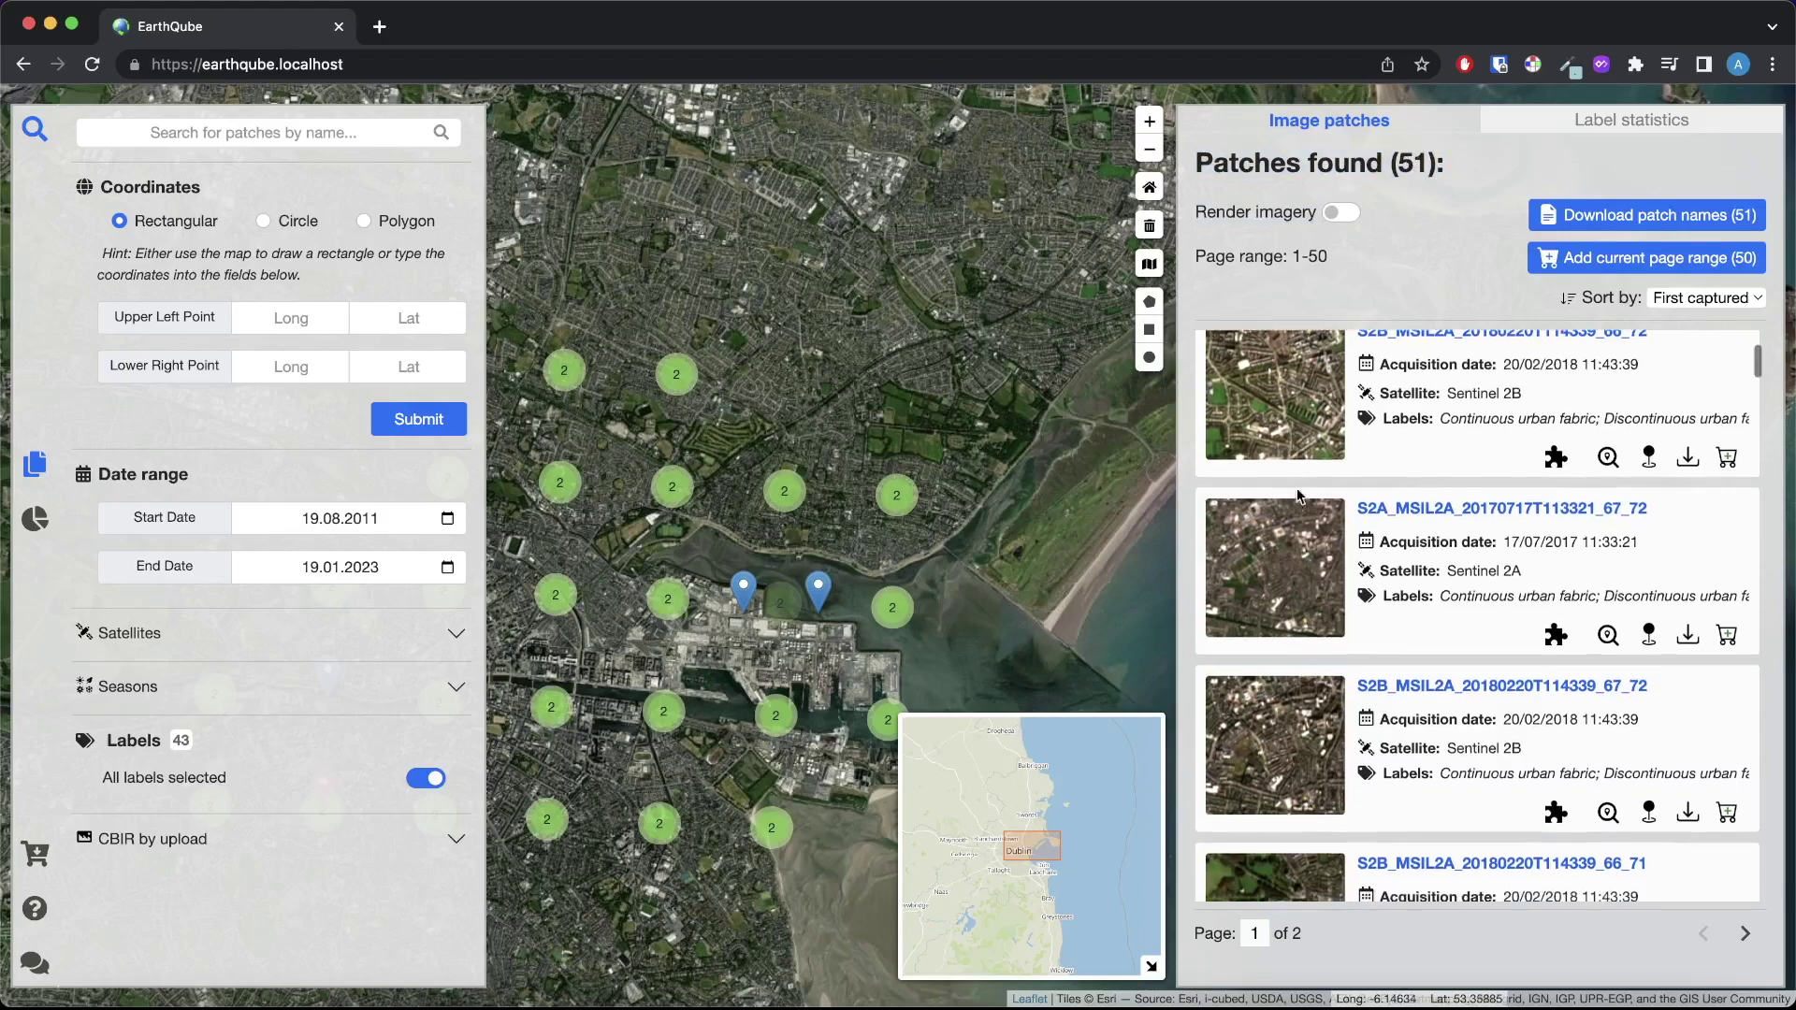
- Turn on Render imagery to draw patch images over a street basemap
click(1347, 214)
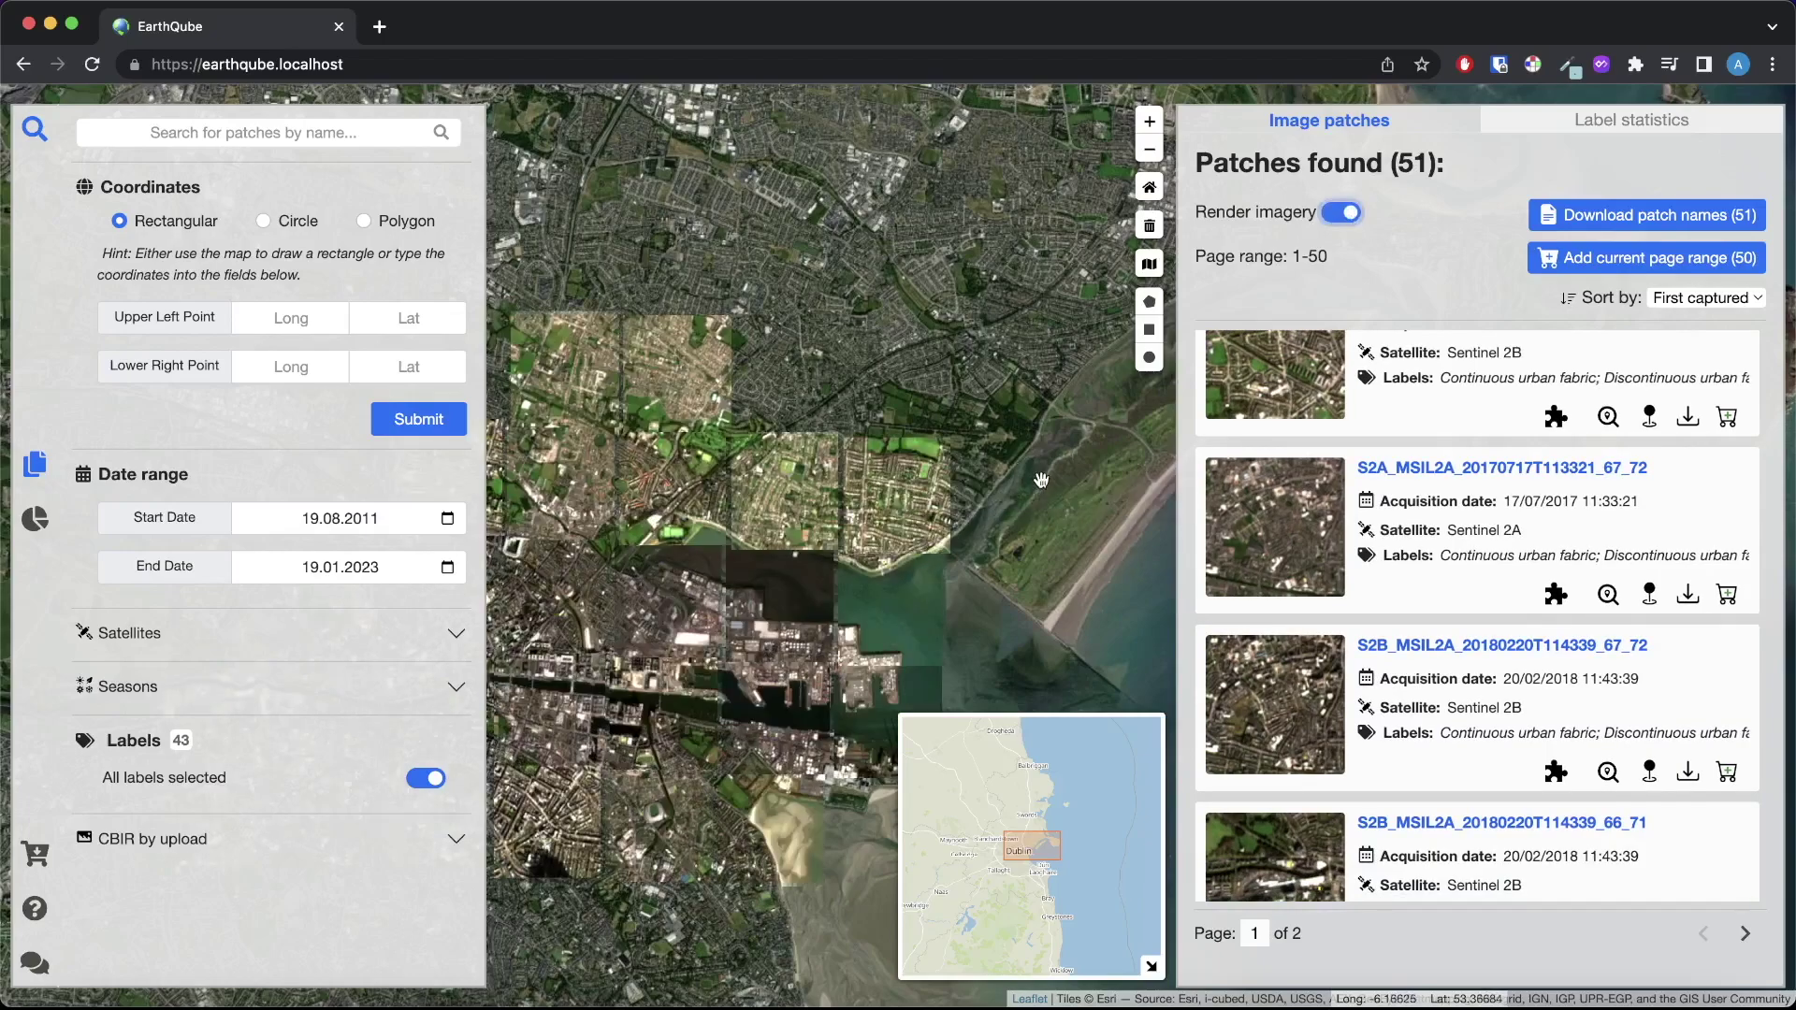
click(1149, 263)
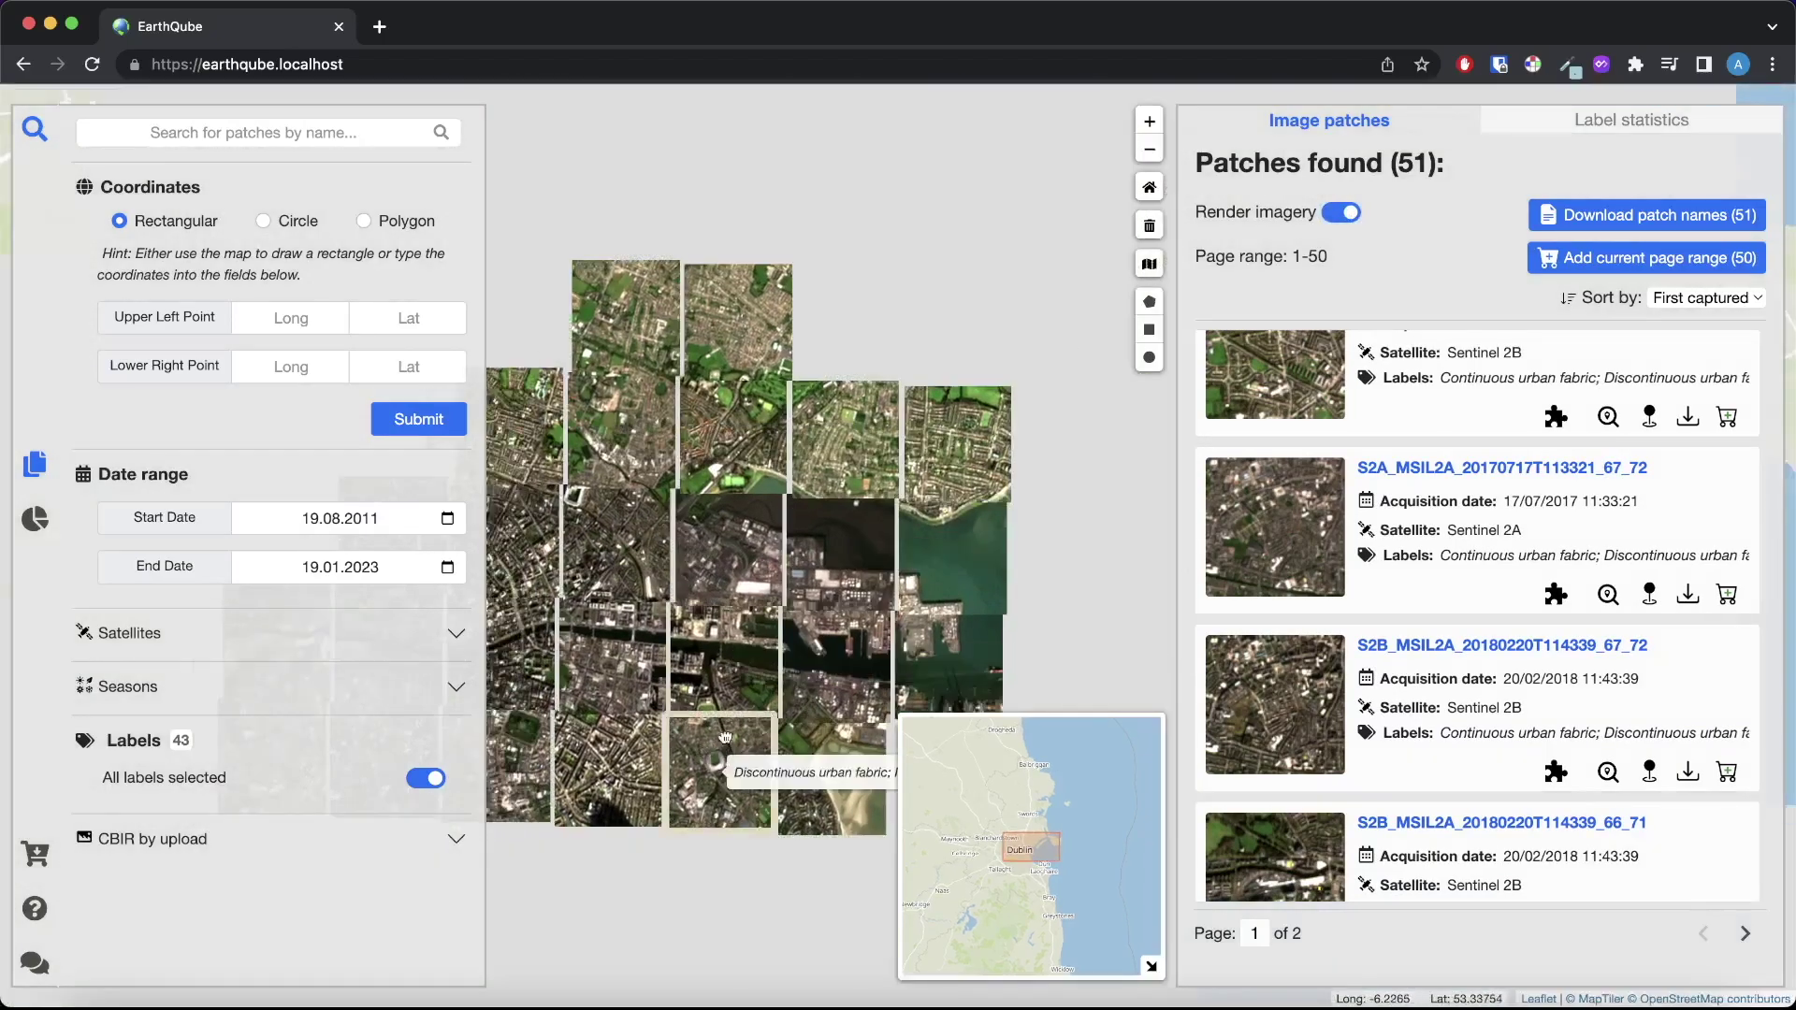
scroll(739, 730, down, 3)
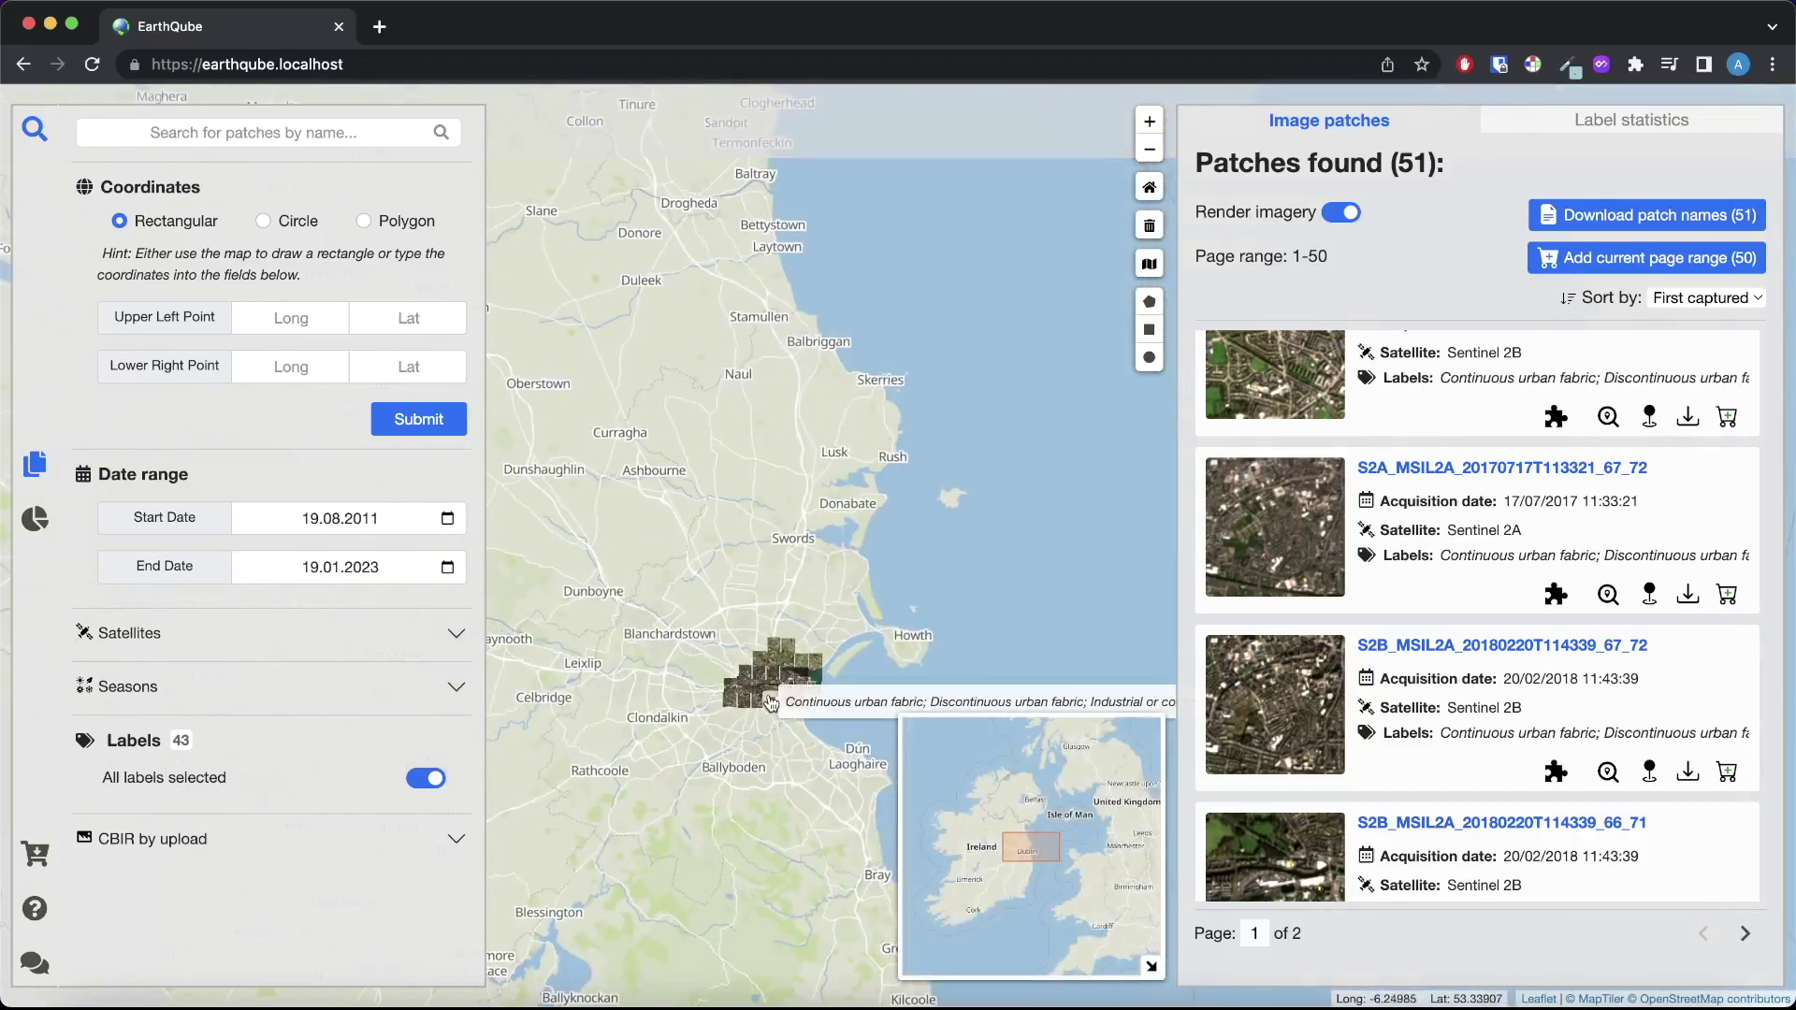
scroll(770, 703, up, 3)
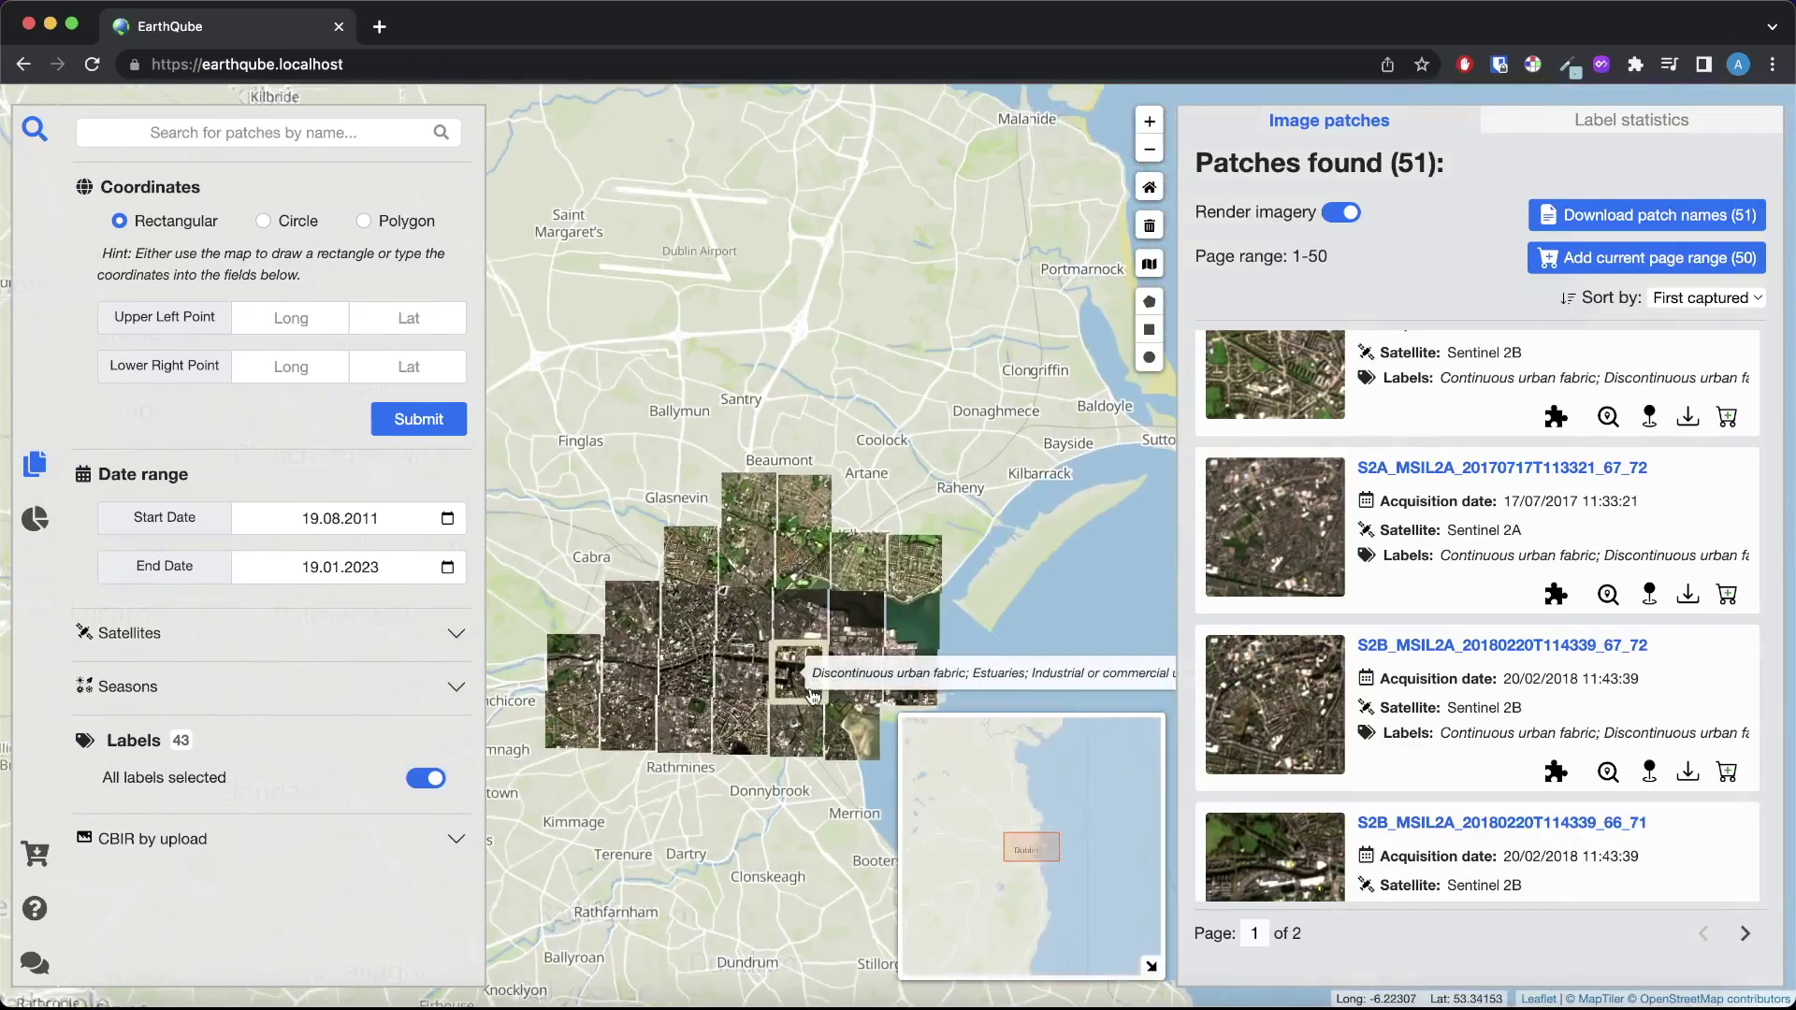
- Open patch S2A_MSIL2A_20170717T113321_69_71 and jump to its entry in the results list
drag(812, 696, 863, 636)
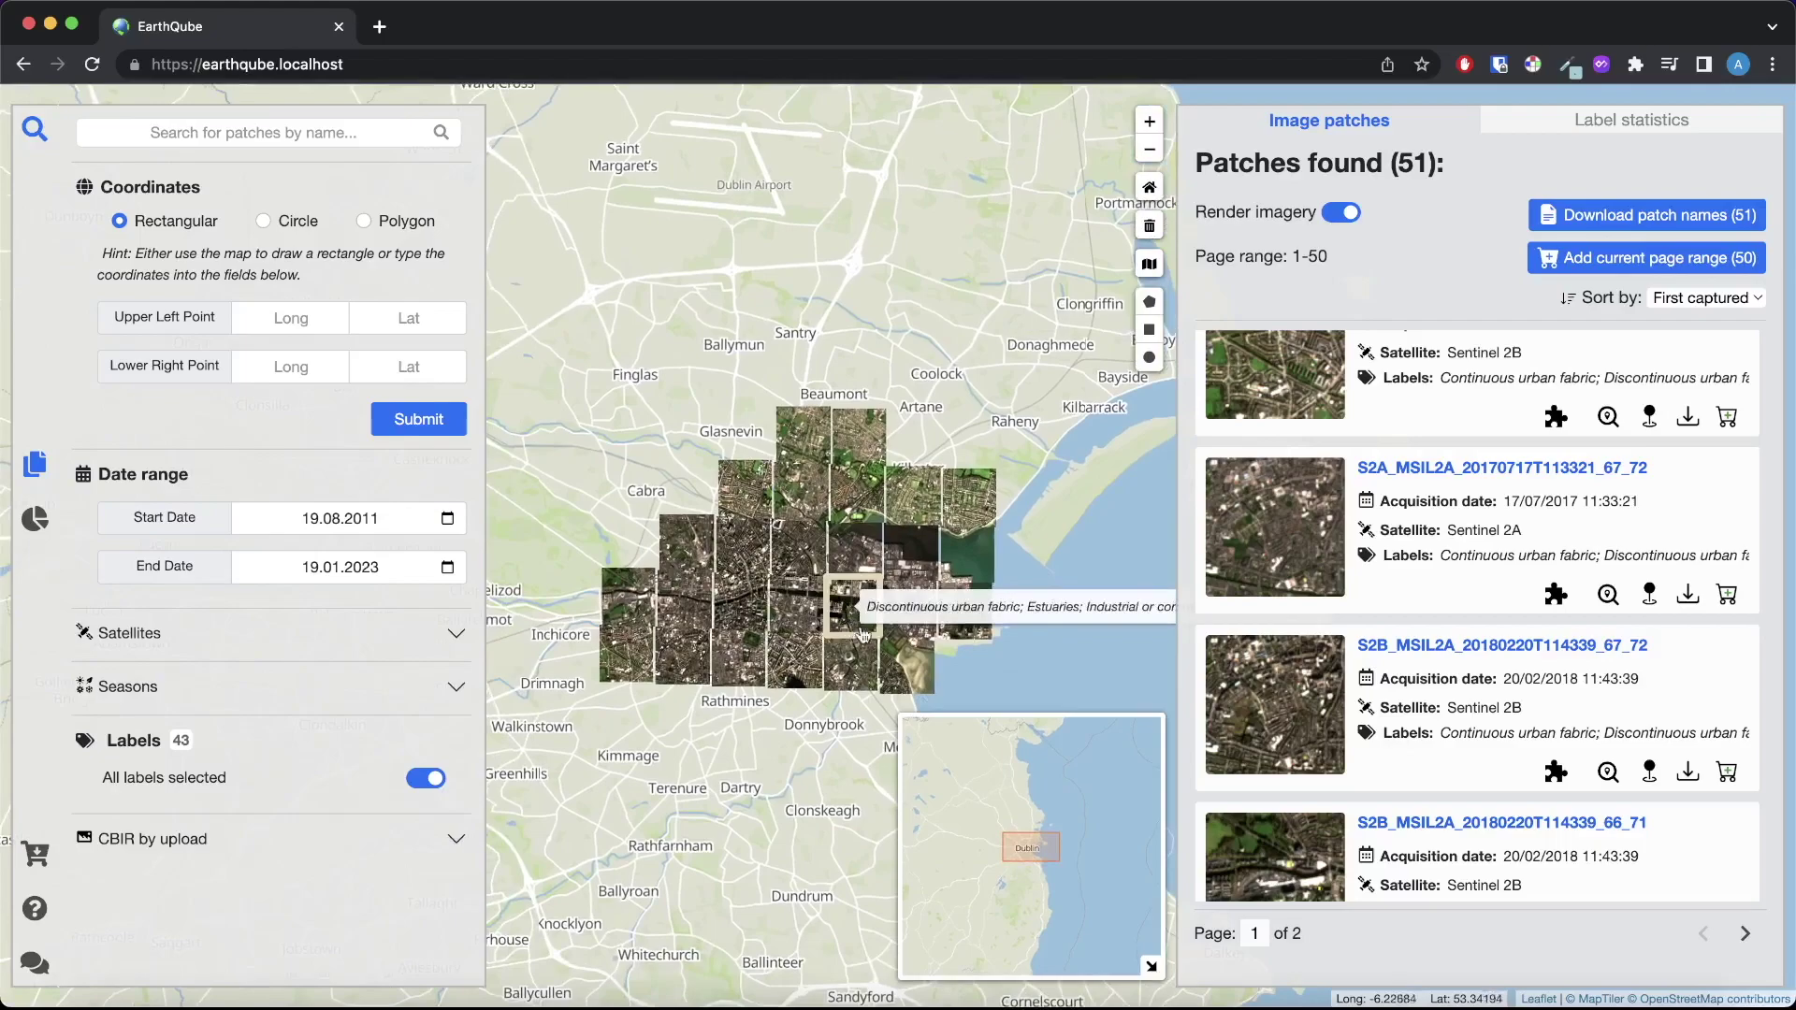
click(791, 614)
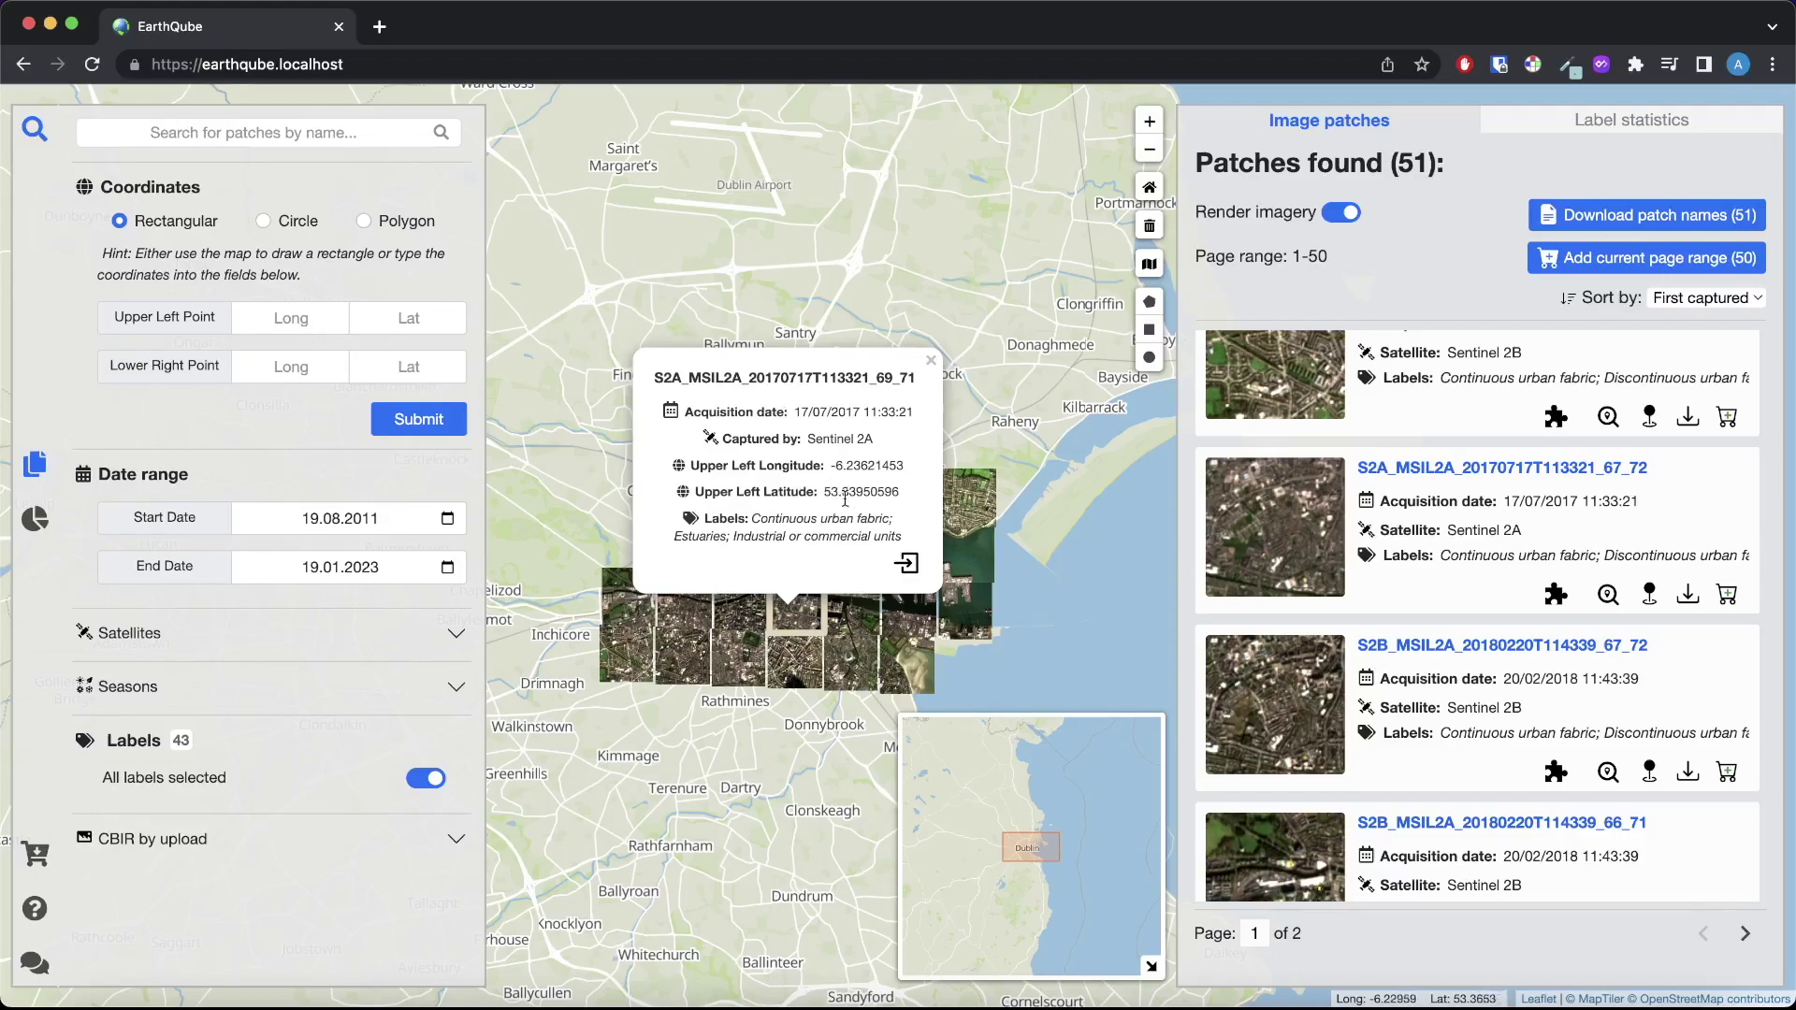
click(906, 562)
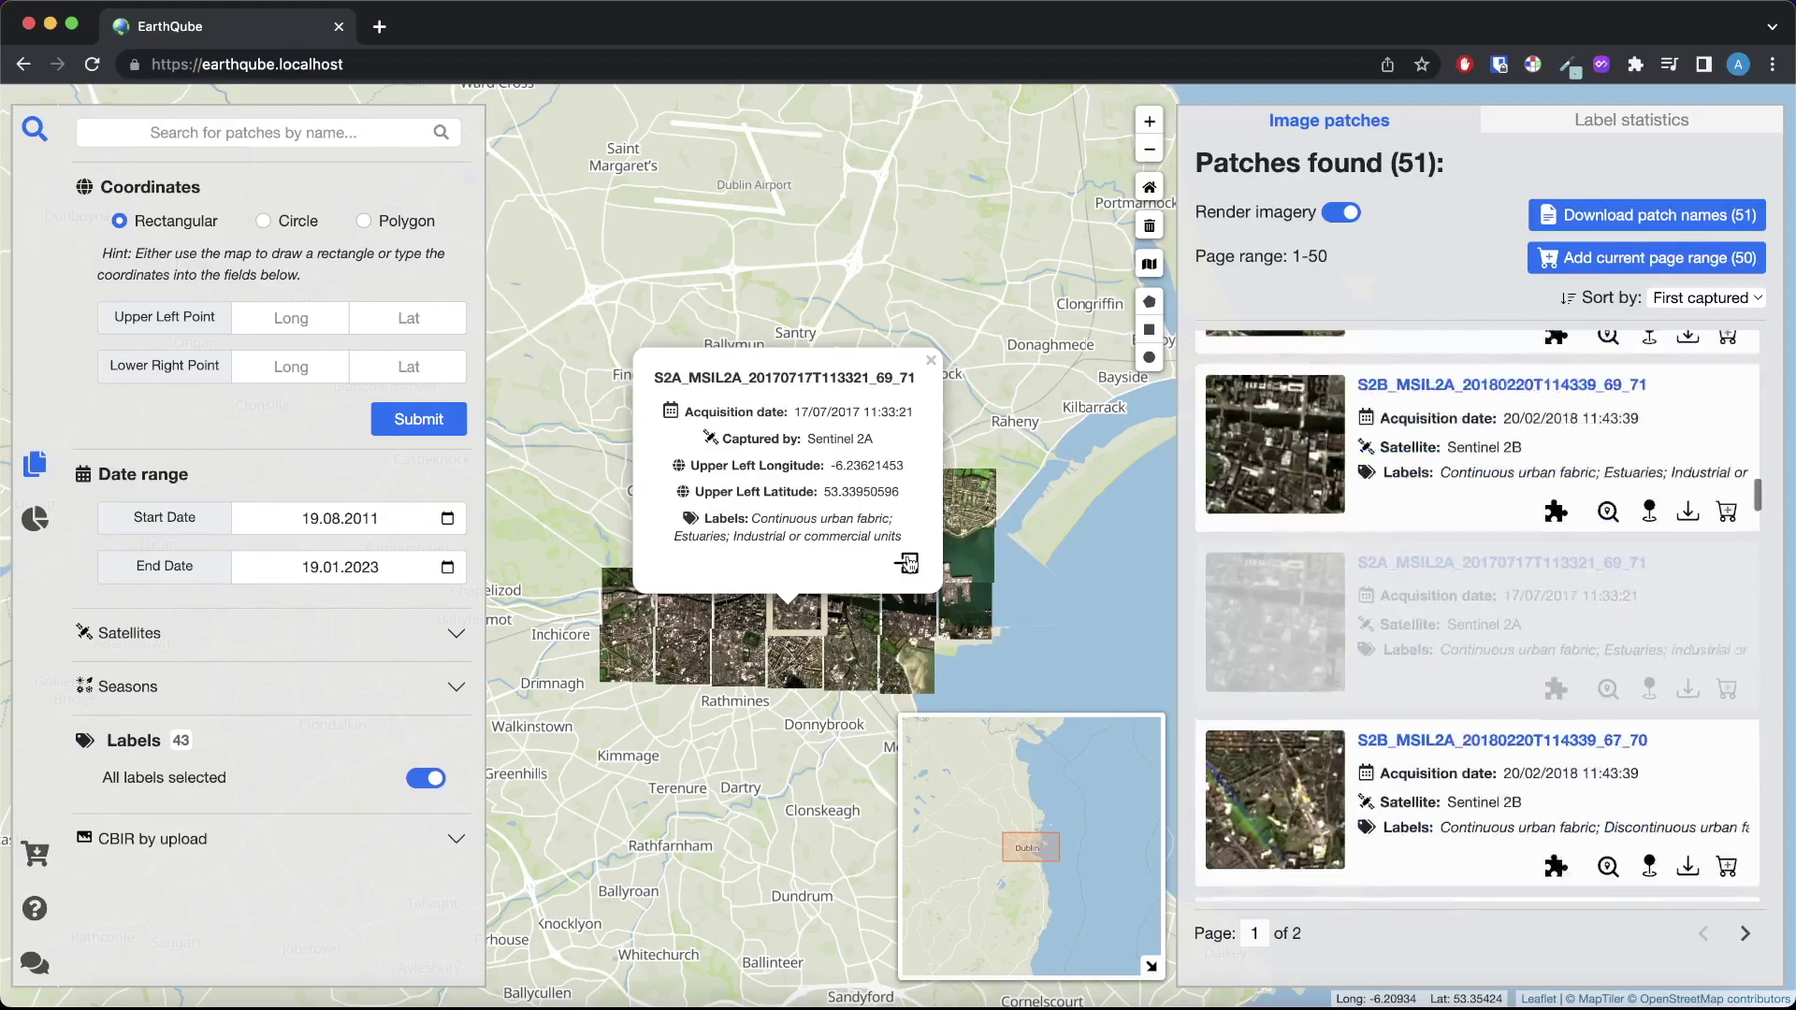
- Close the popup, turn off Render imagery and restore the satellite basemap
click(929, 363)
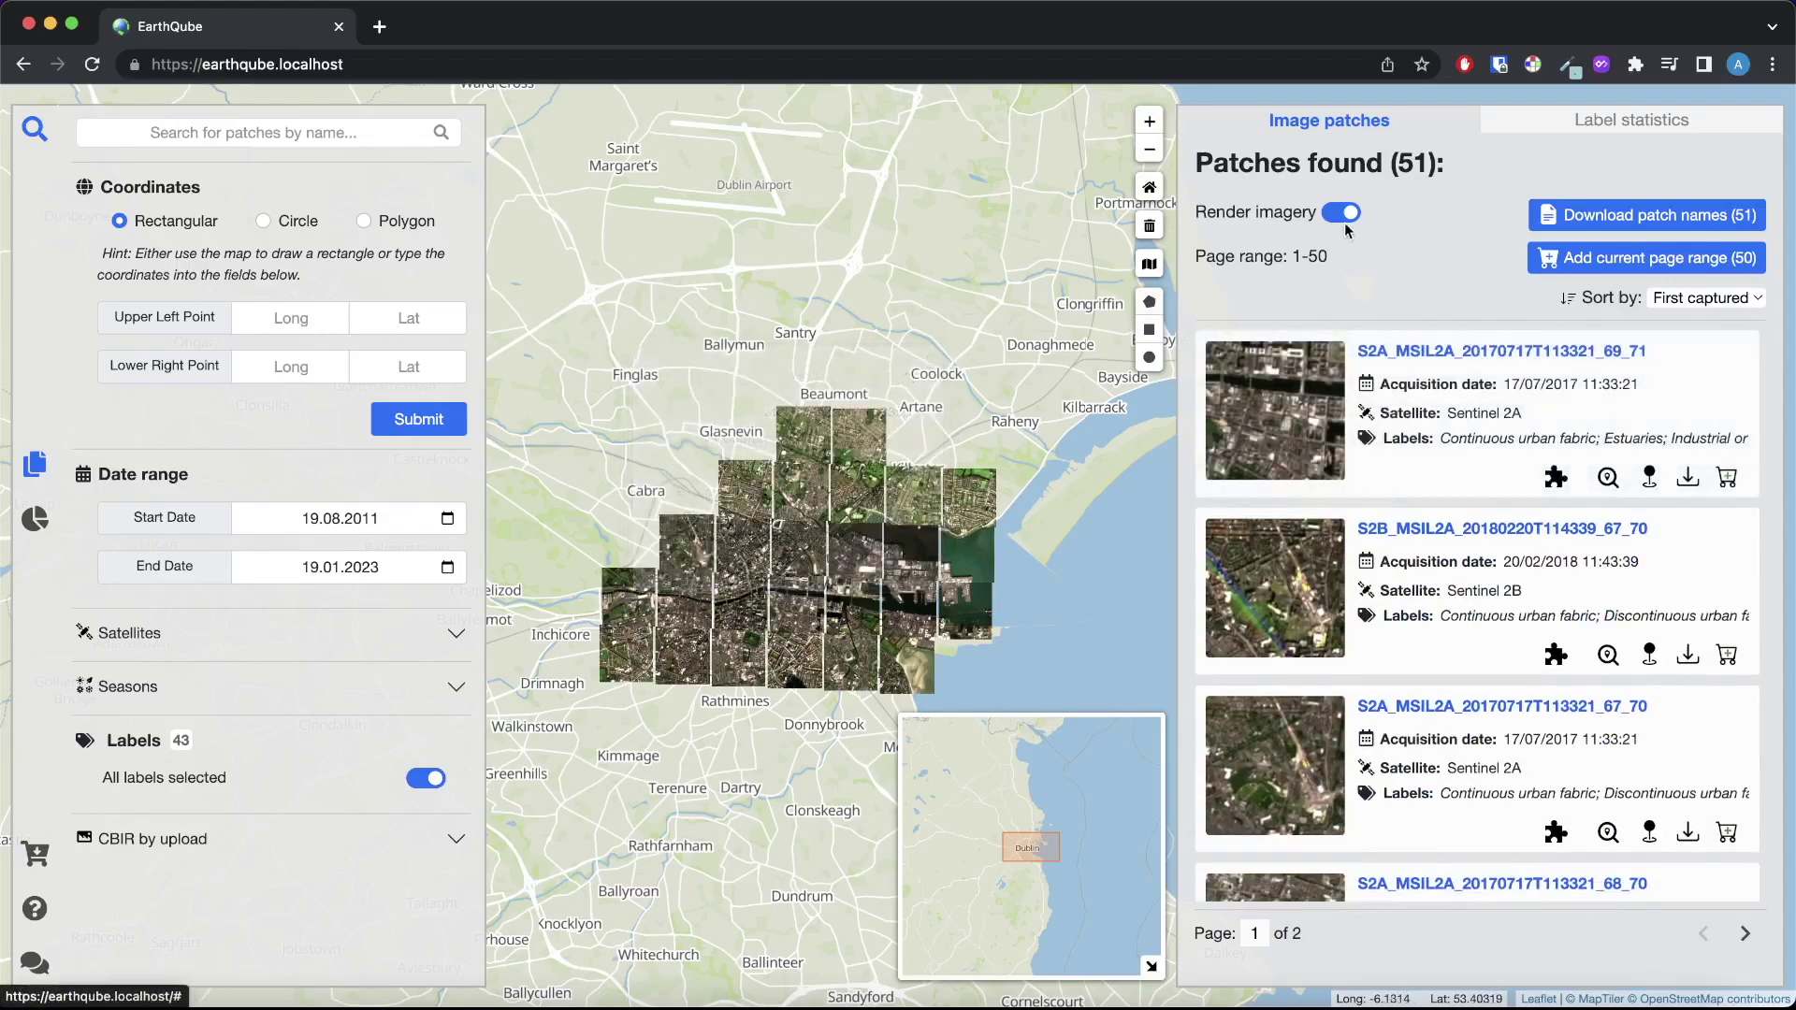
click(1341, 215)
click(1149, 263)
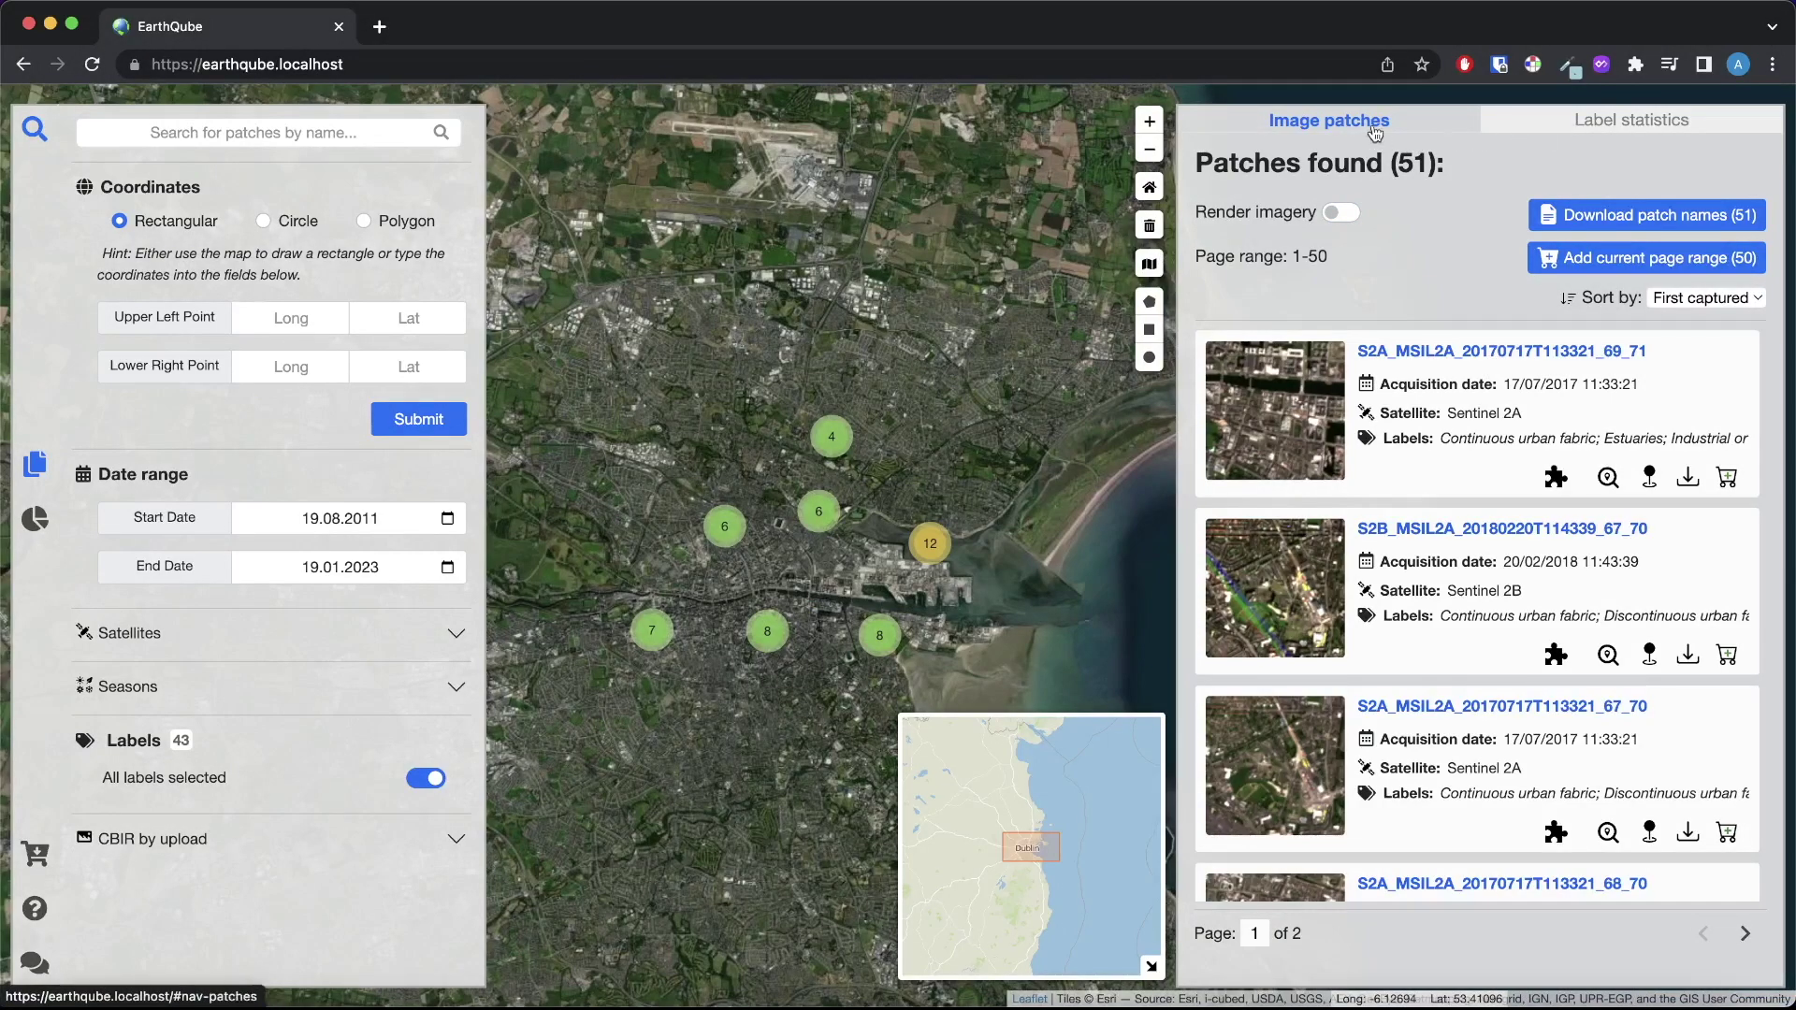
- Zoom the map to patch S2A_MSIL2A_20170717T113321_67_72 and download it as a zip file
scroll(1311, 429, down, 5)
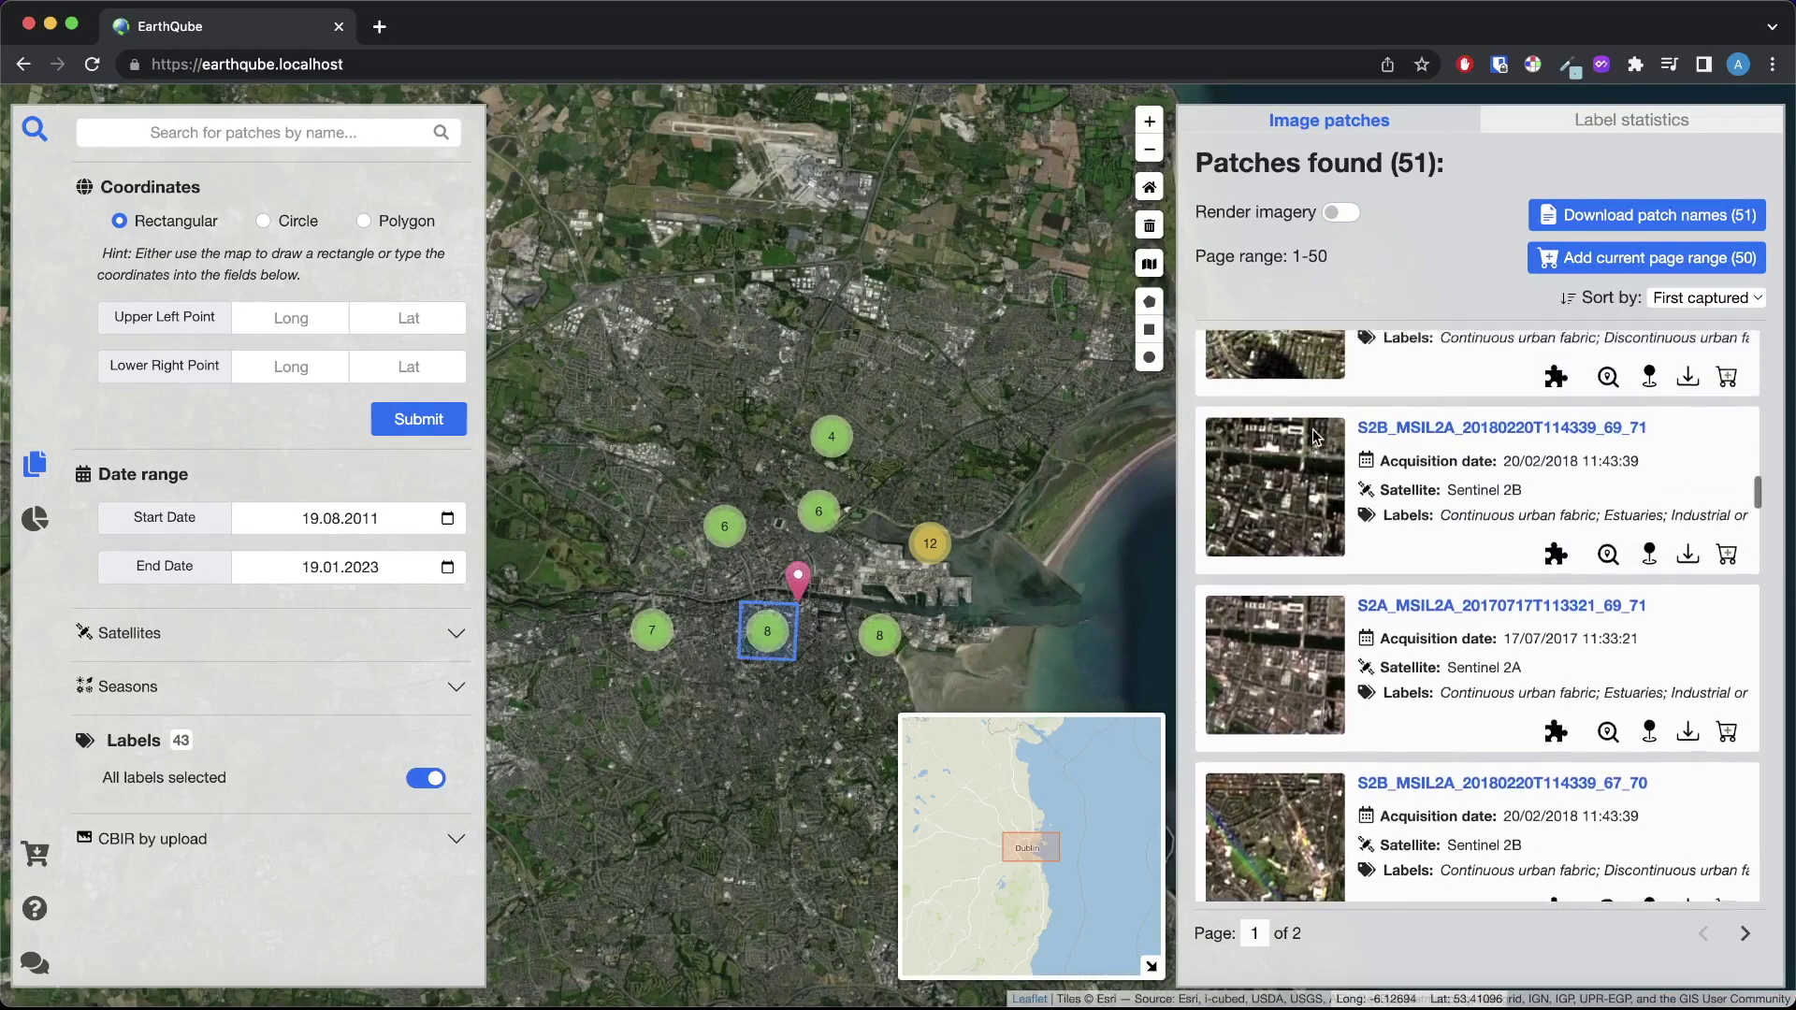
scroll(1311, 429, up, 5)
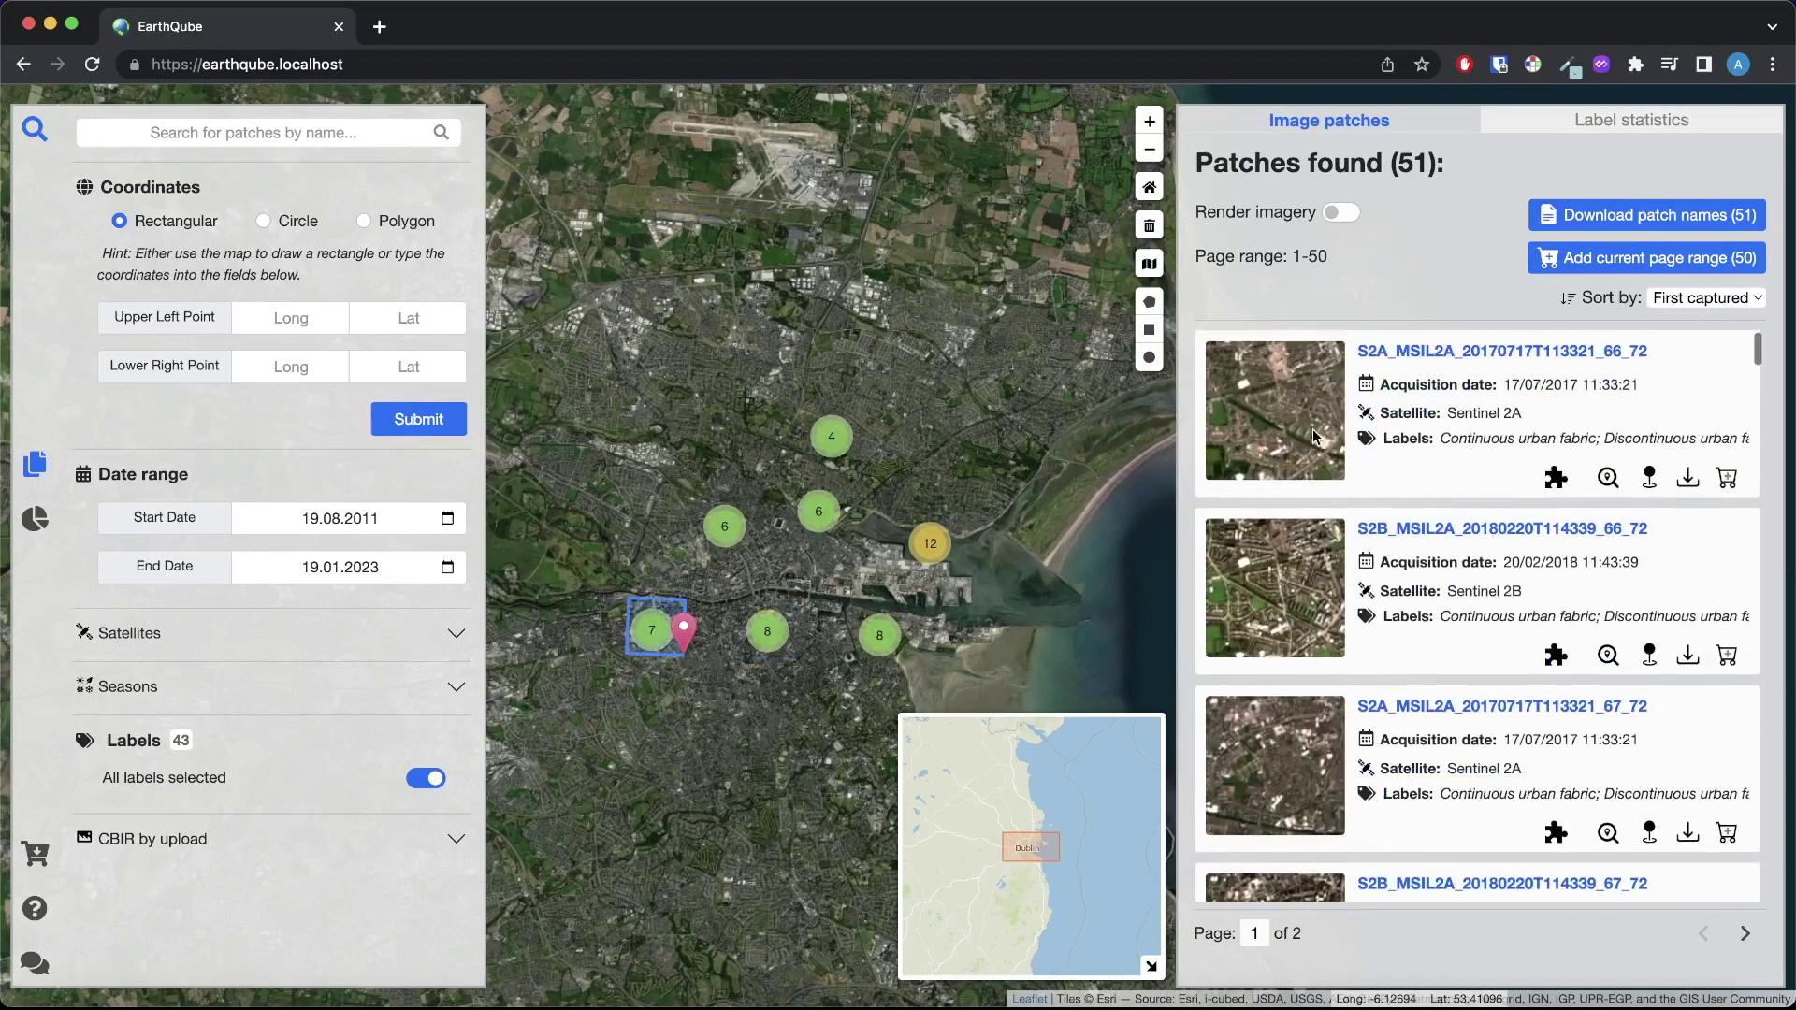
scroll(1311, 429, down, 3)
click(1608, 497)
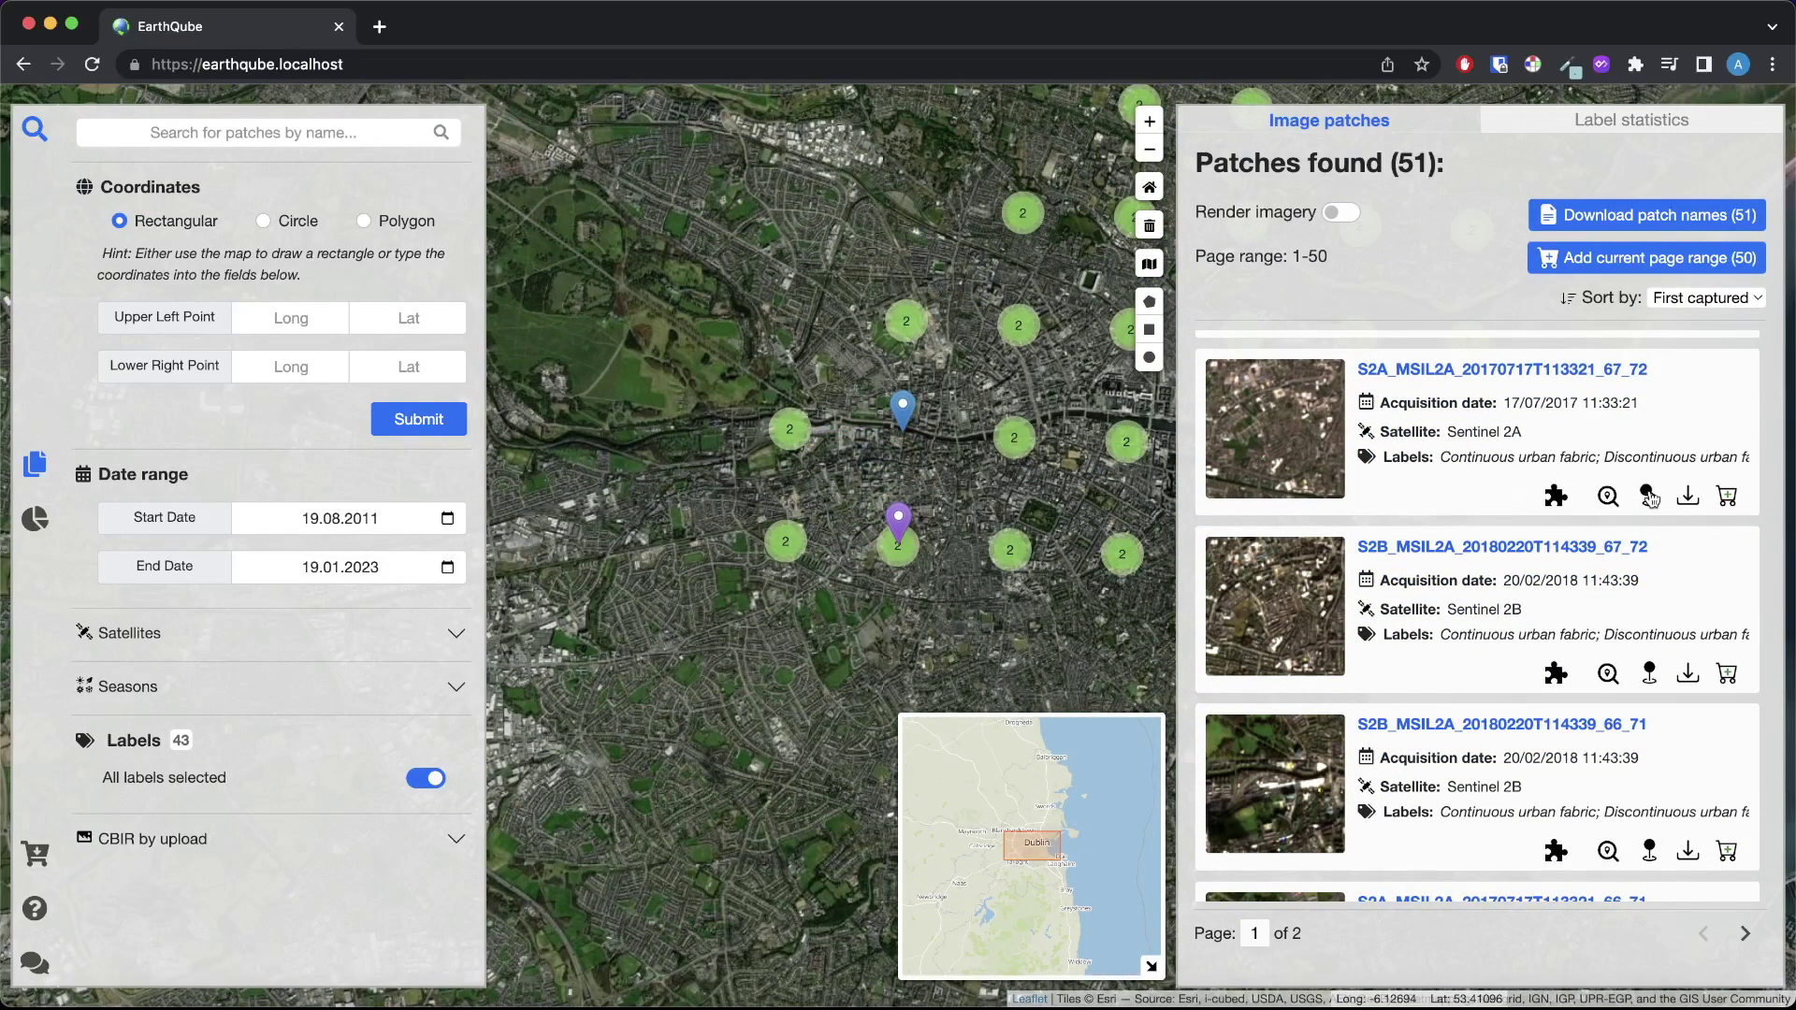
click(1687, 497)
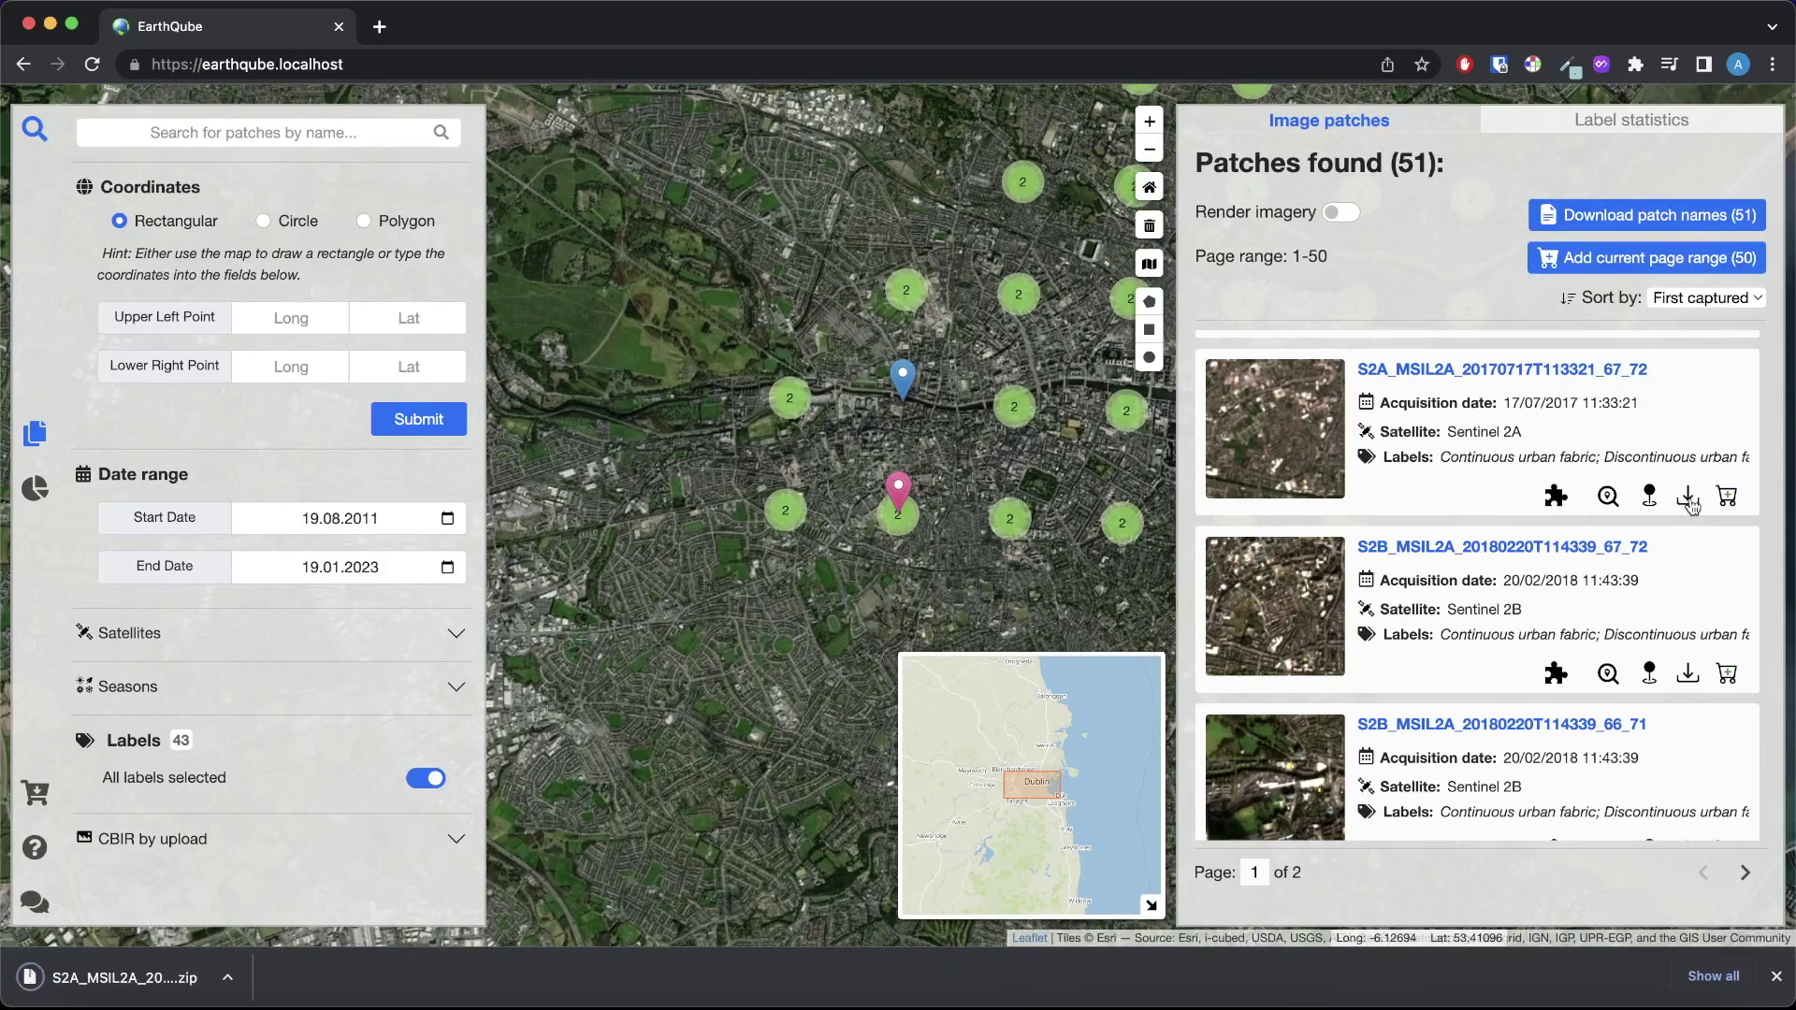
click(1775, 975)
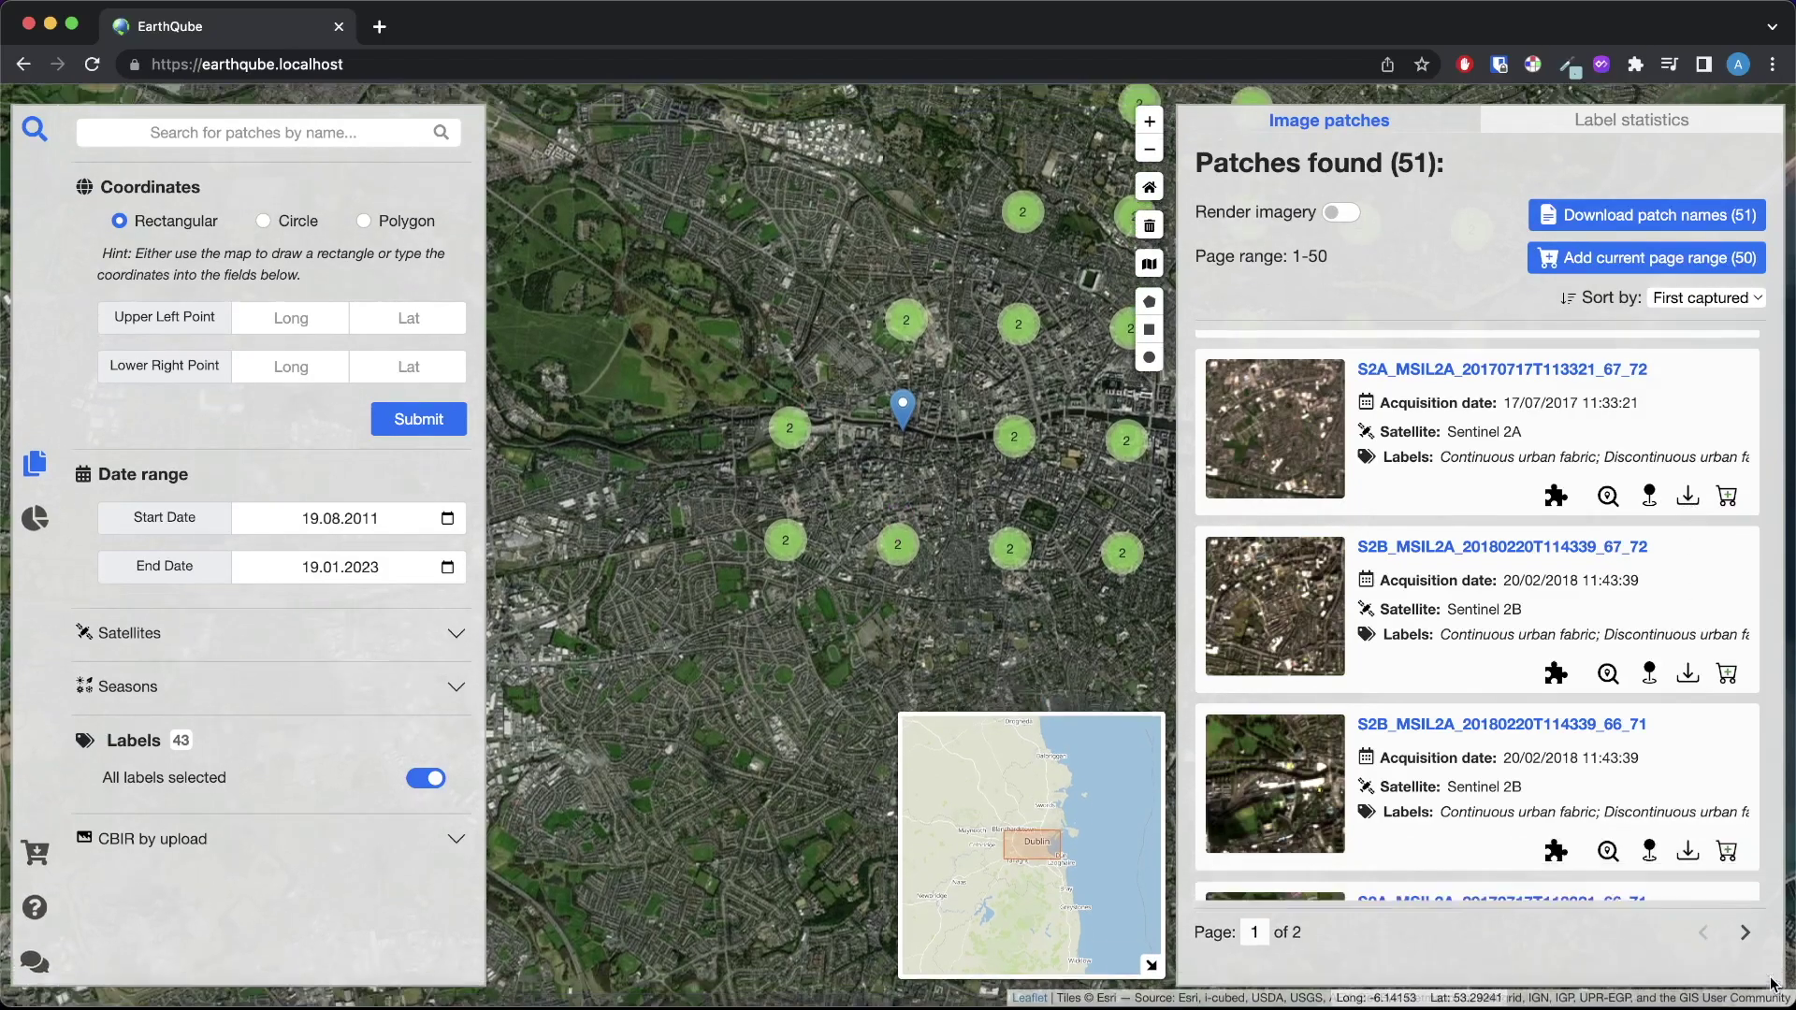
scroll(1706, 508, down, 5)
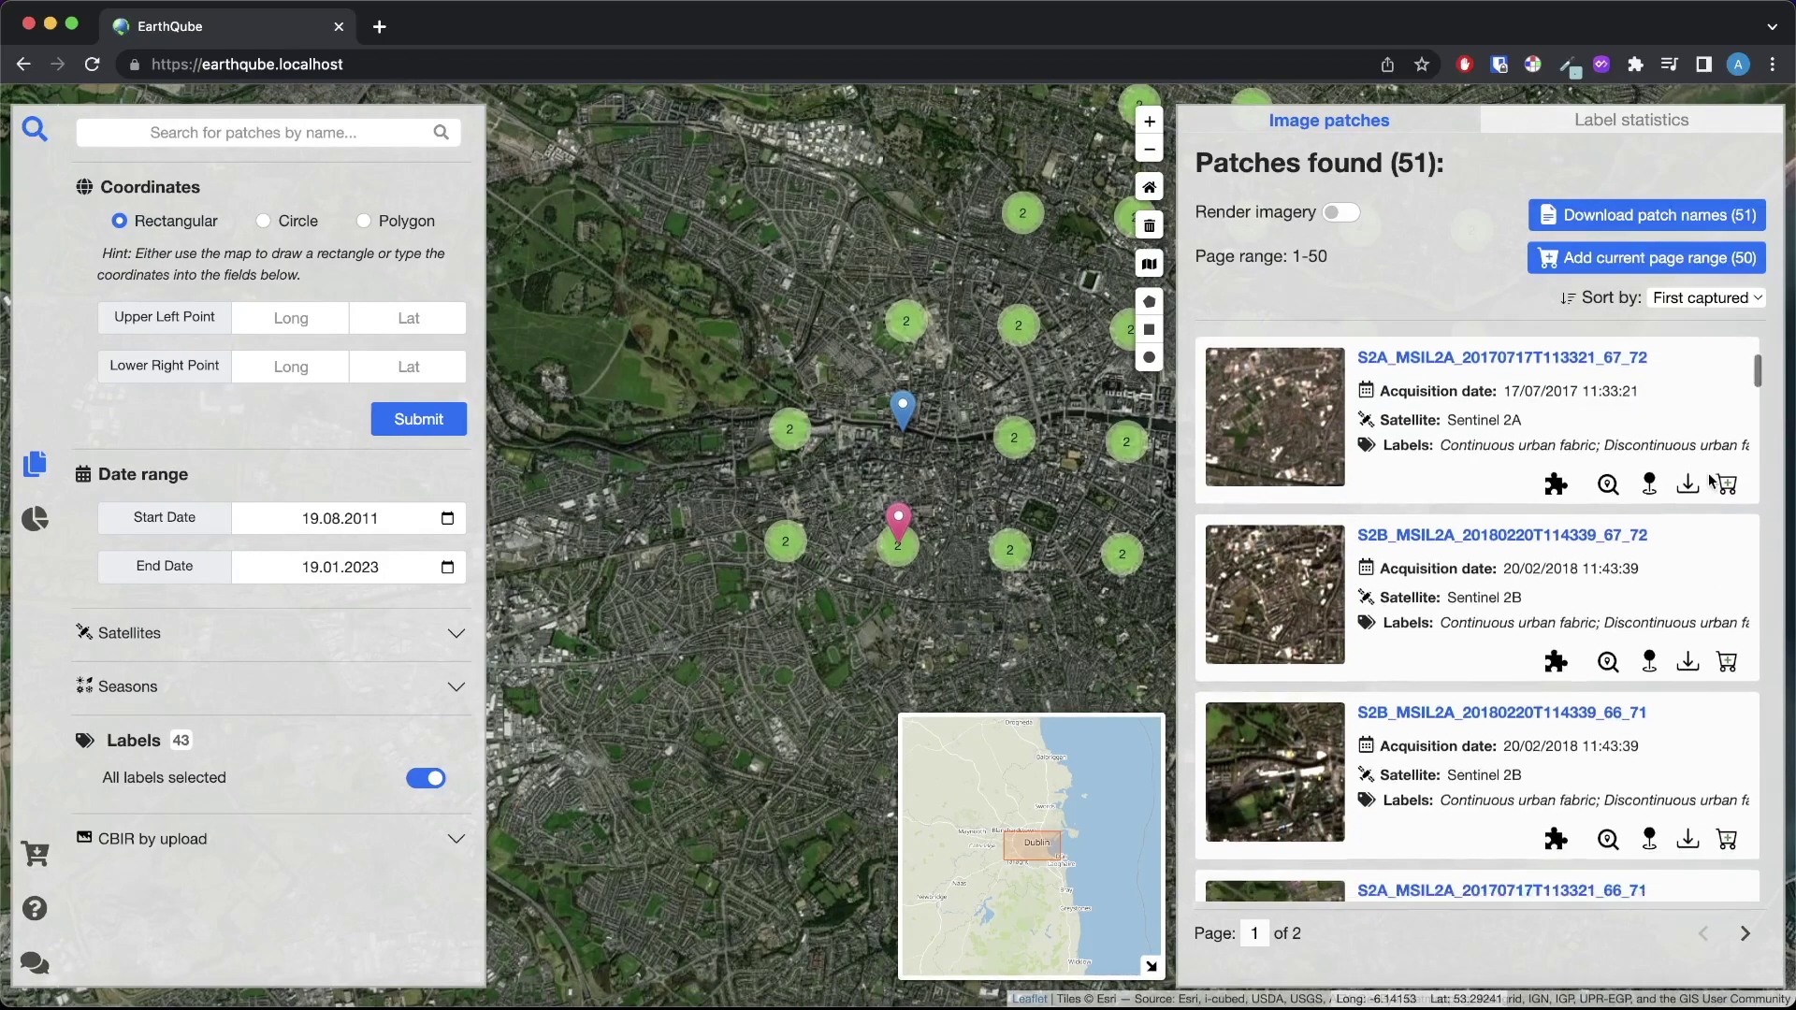
click(1727, 447)
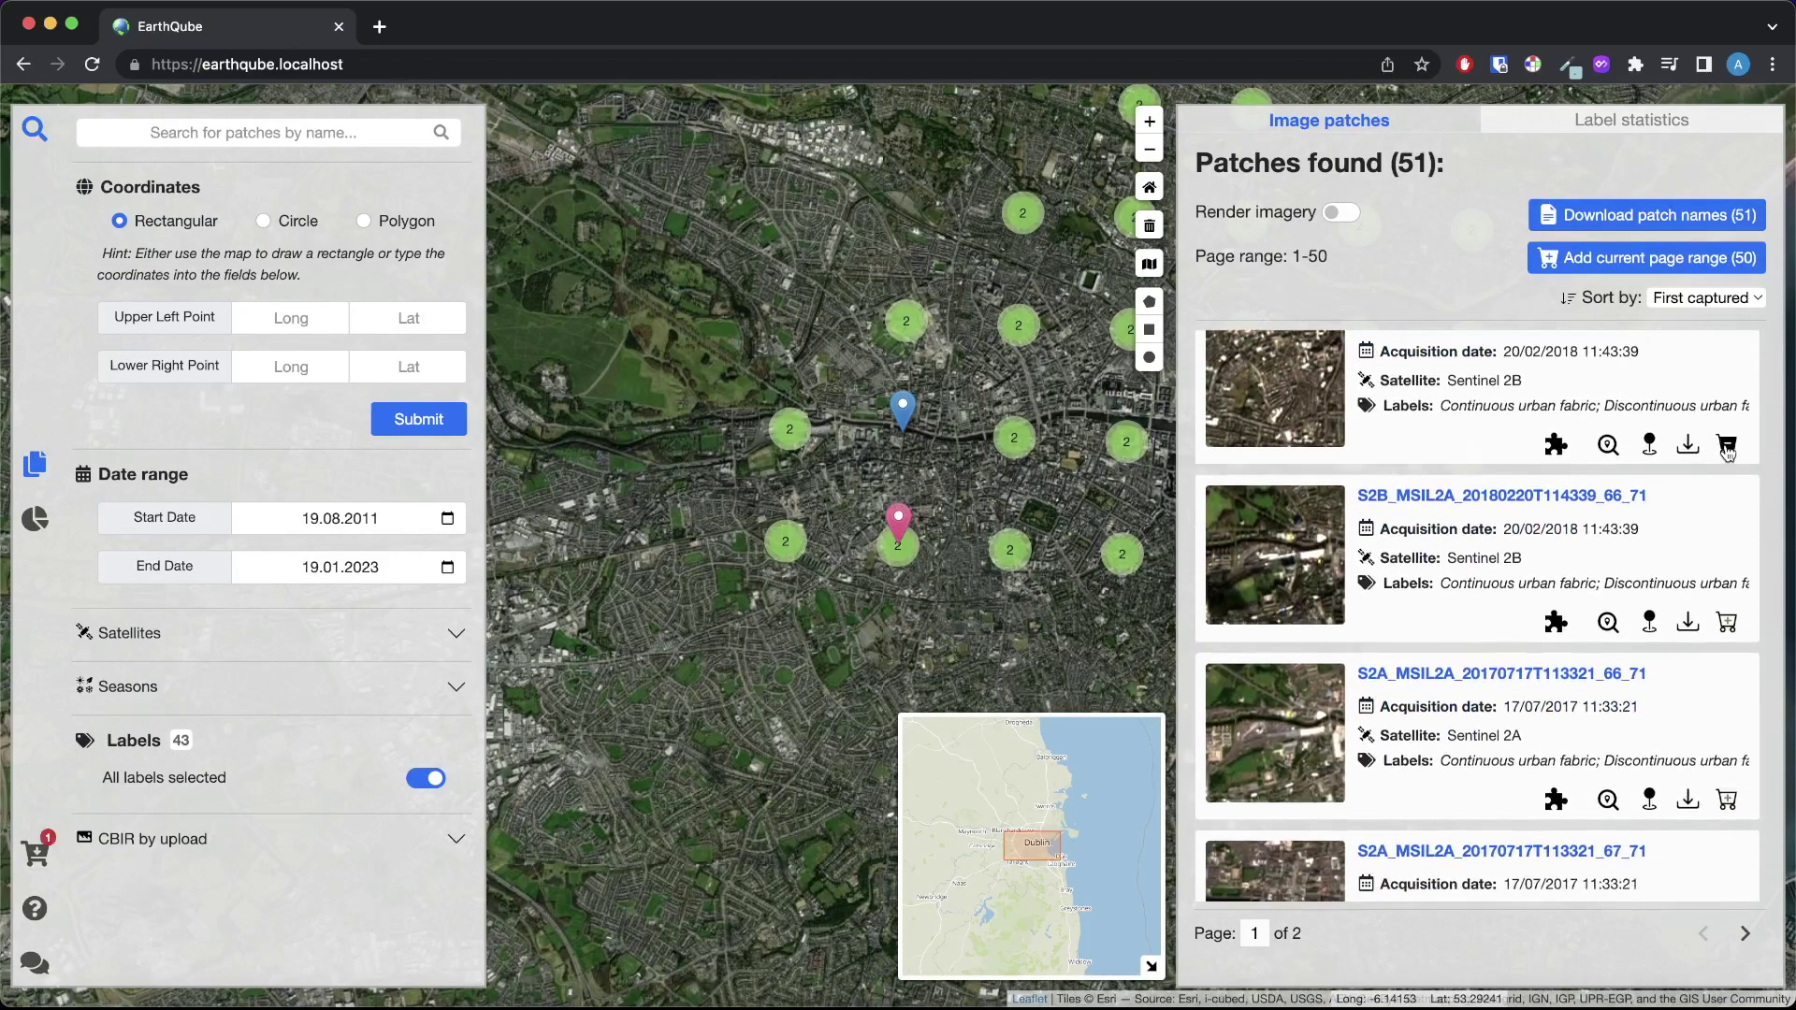
click(1727, 622)
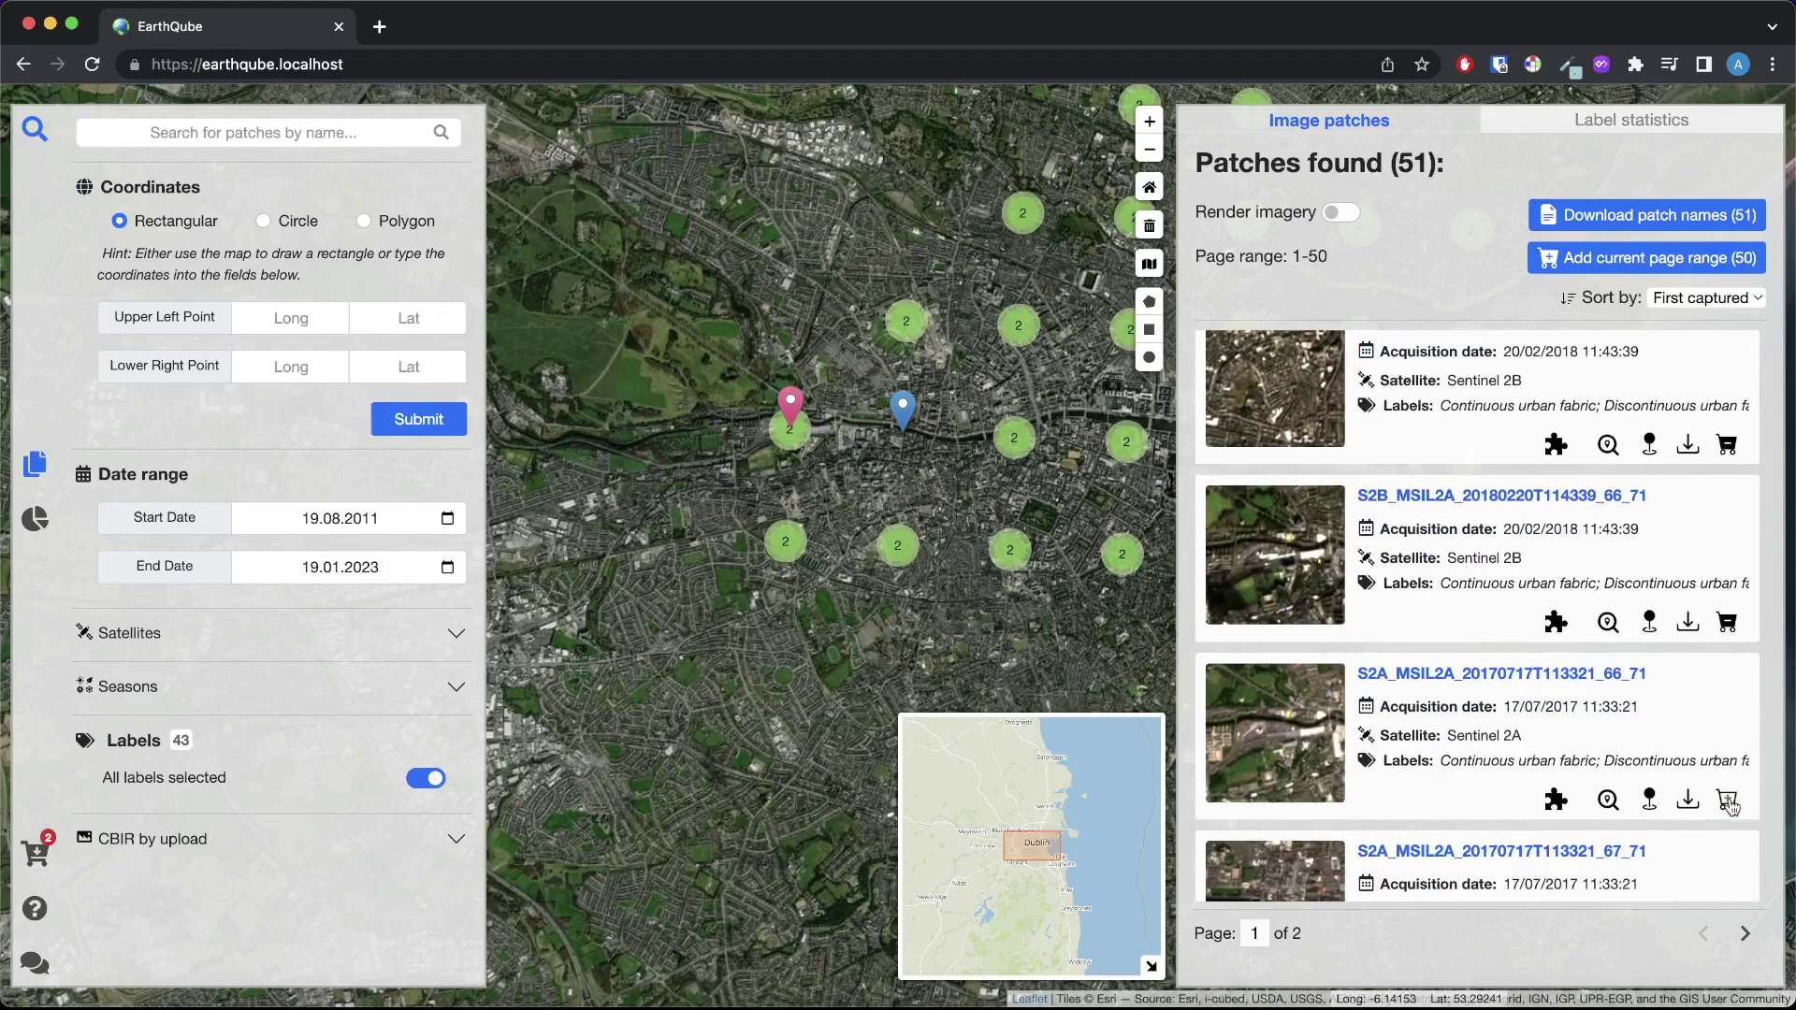
click(1726, 622)
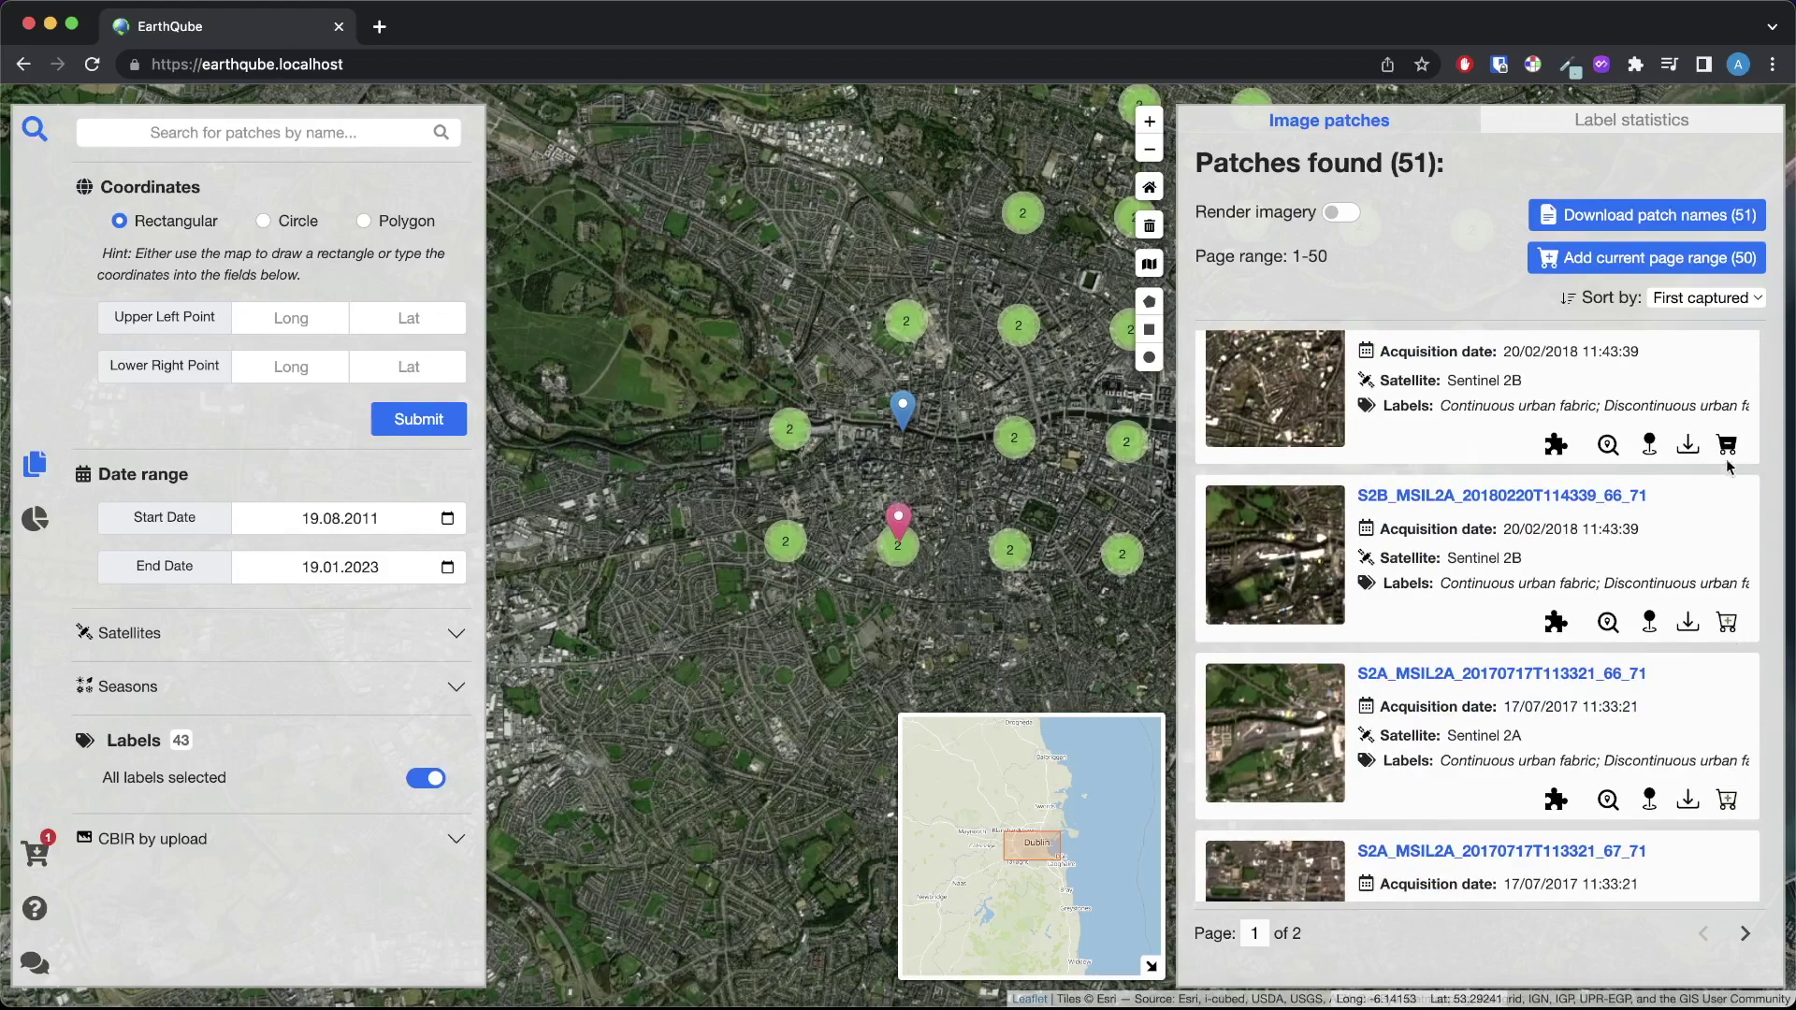
click(1727, 445)
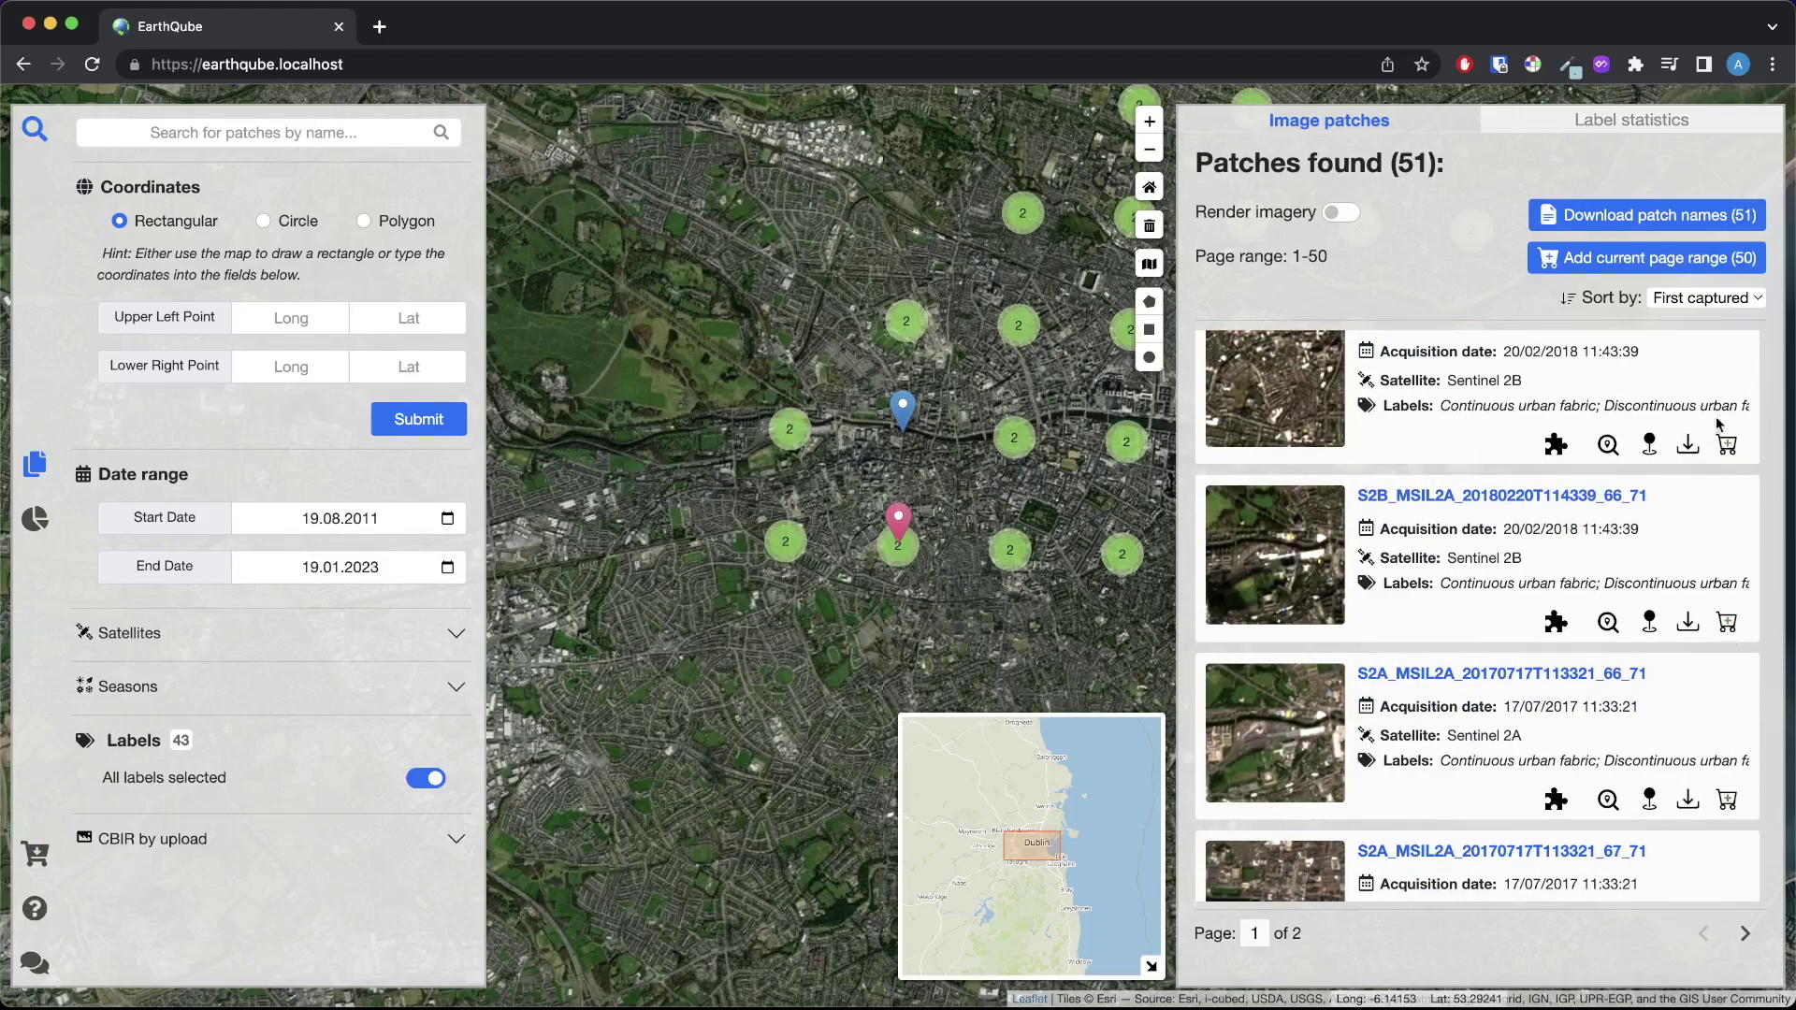
click(1670, 301)
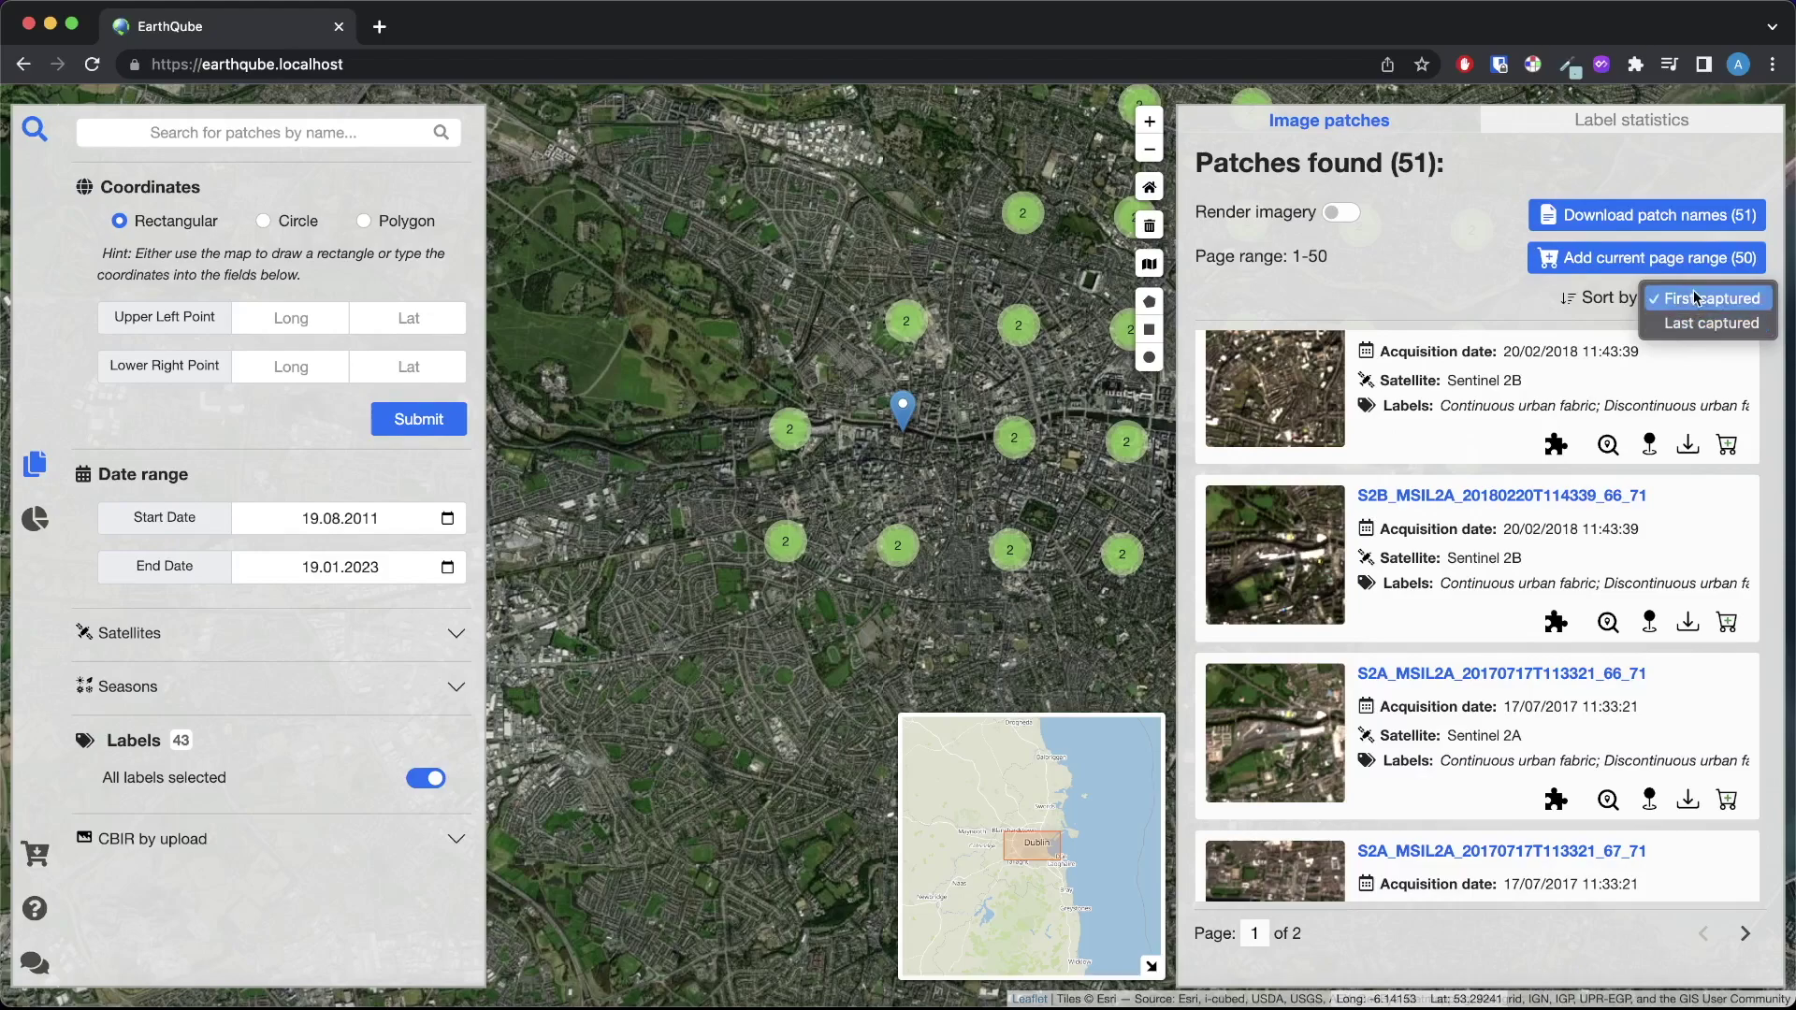
click(1526, 297)
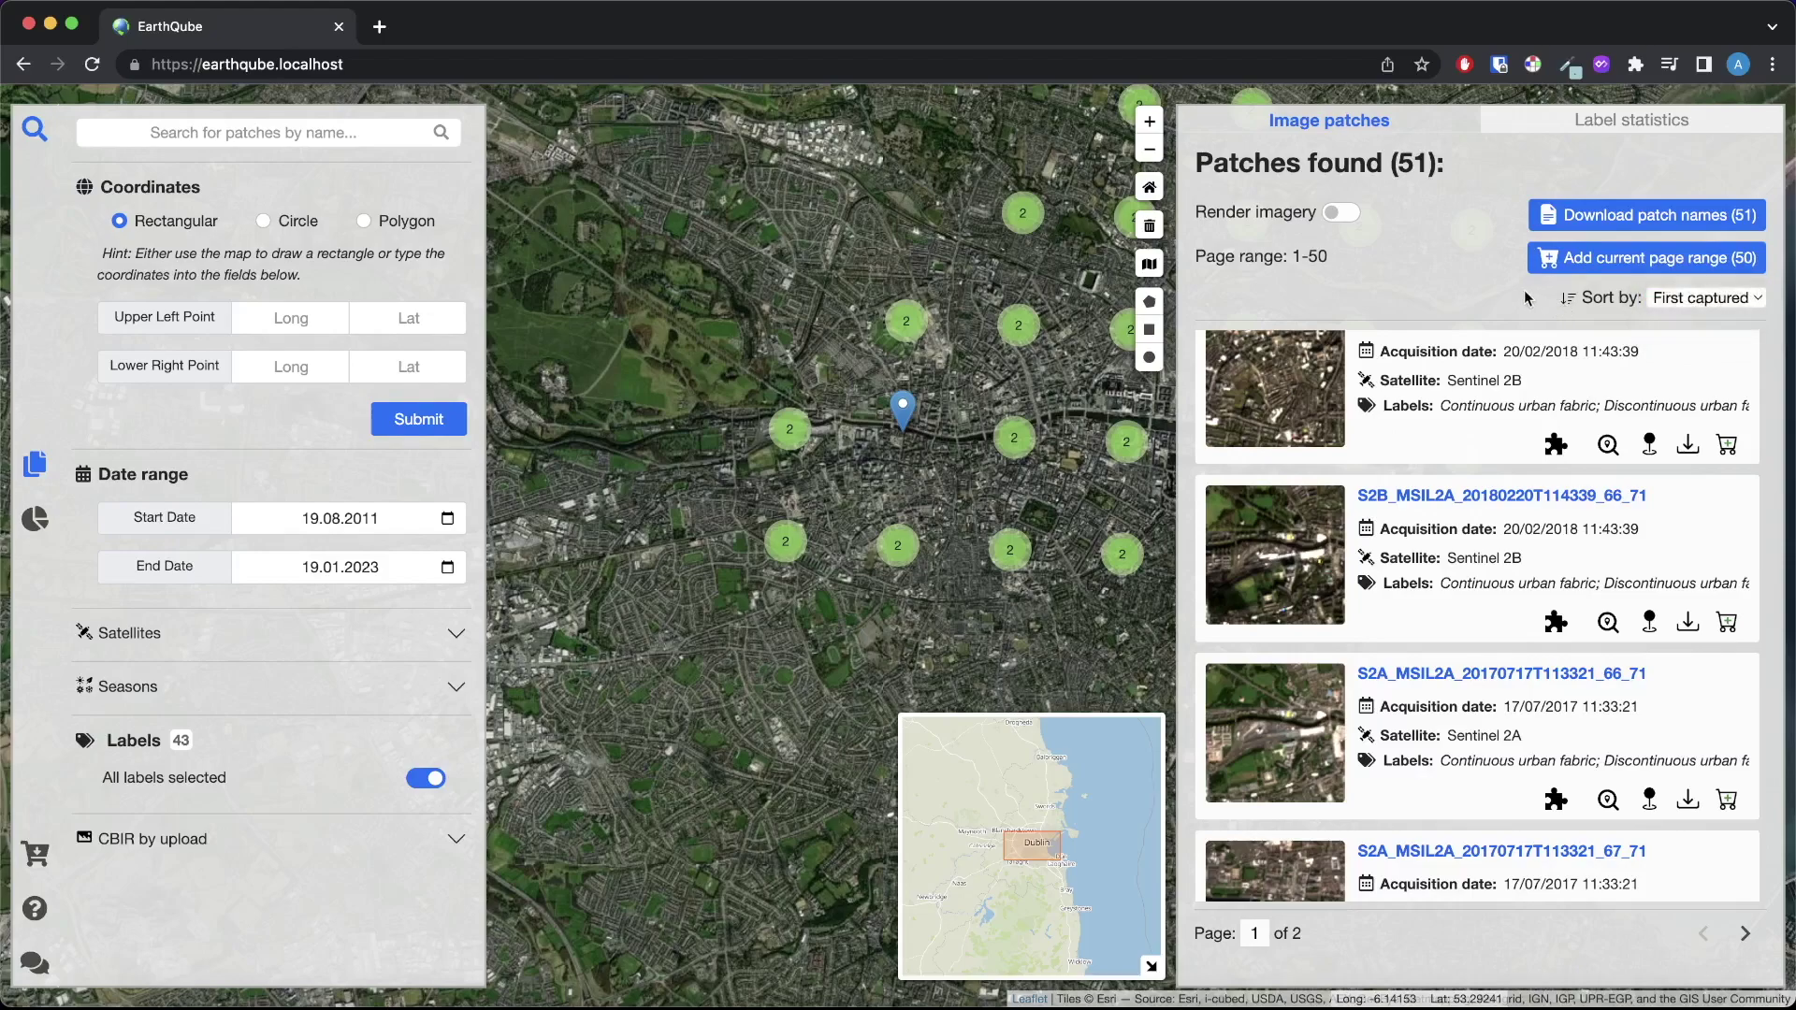
- View the Label statistics chart, then switch back to the Image patches list of 51 patches
click(1543, 125)
mouse_move(1555, 396)
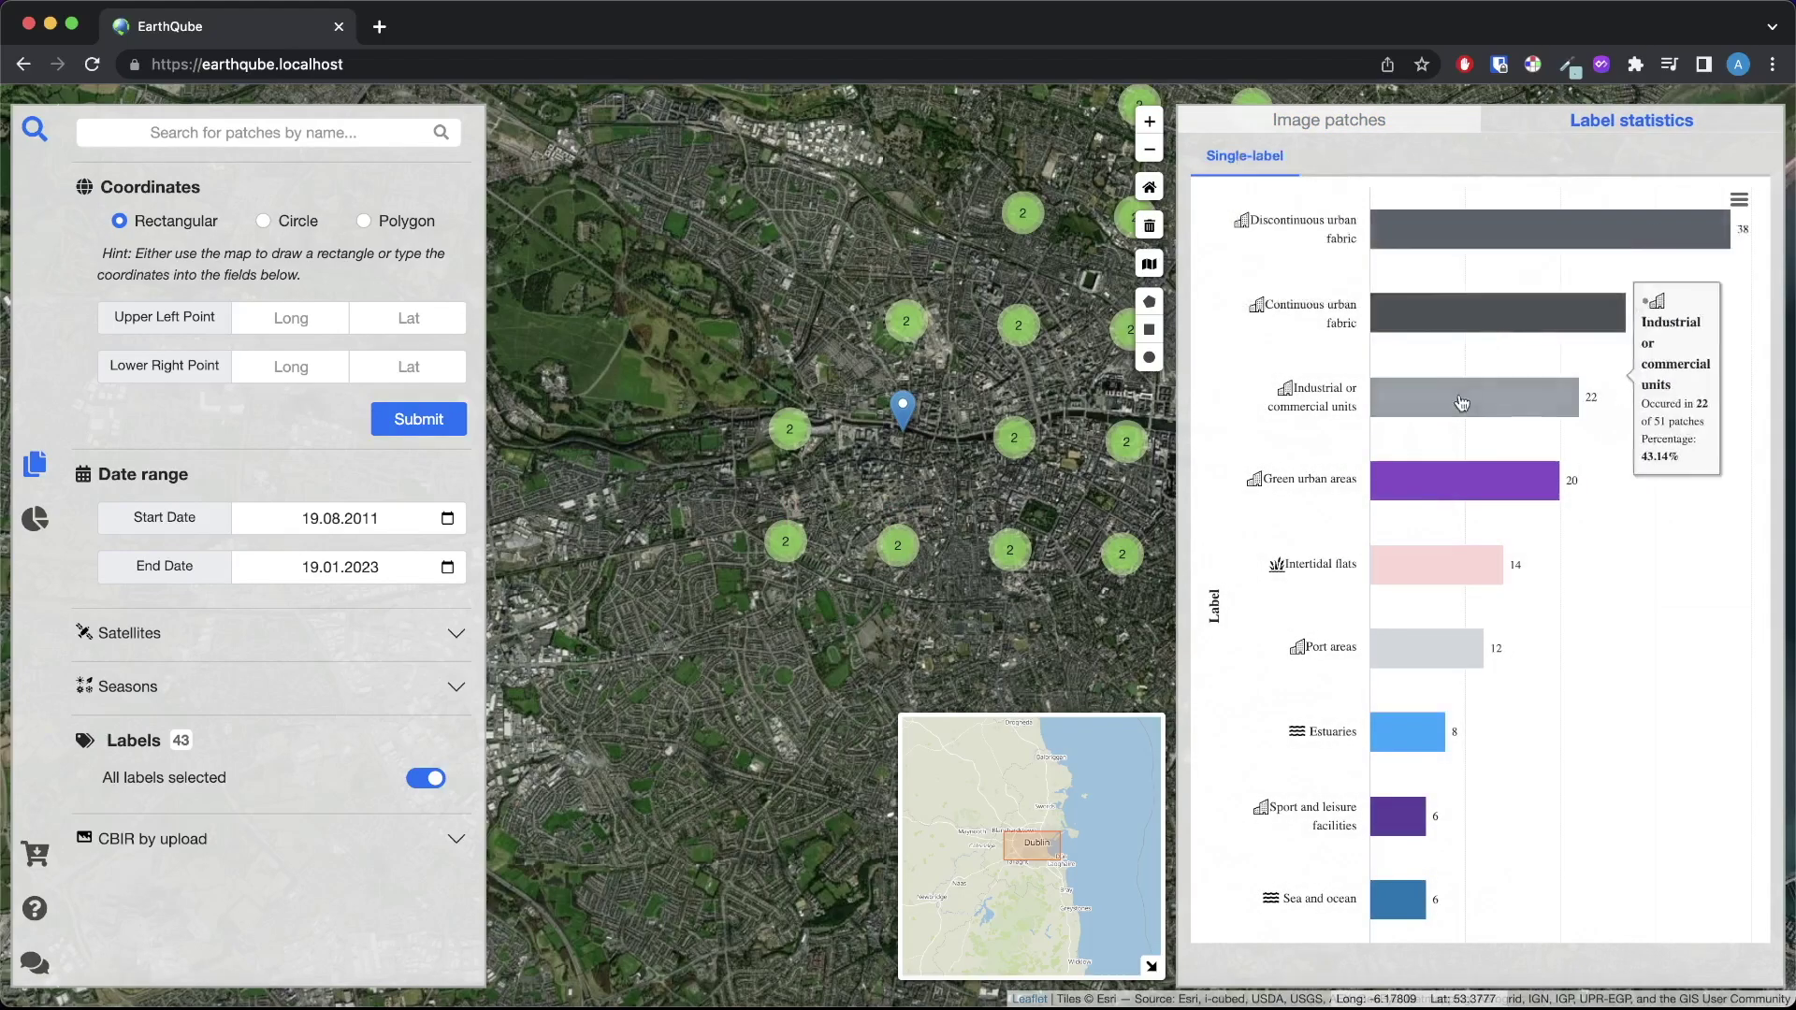
scroll(1455, 409, down, 3)
mouse_move(1394, 676)
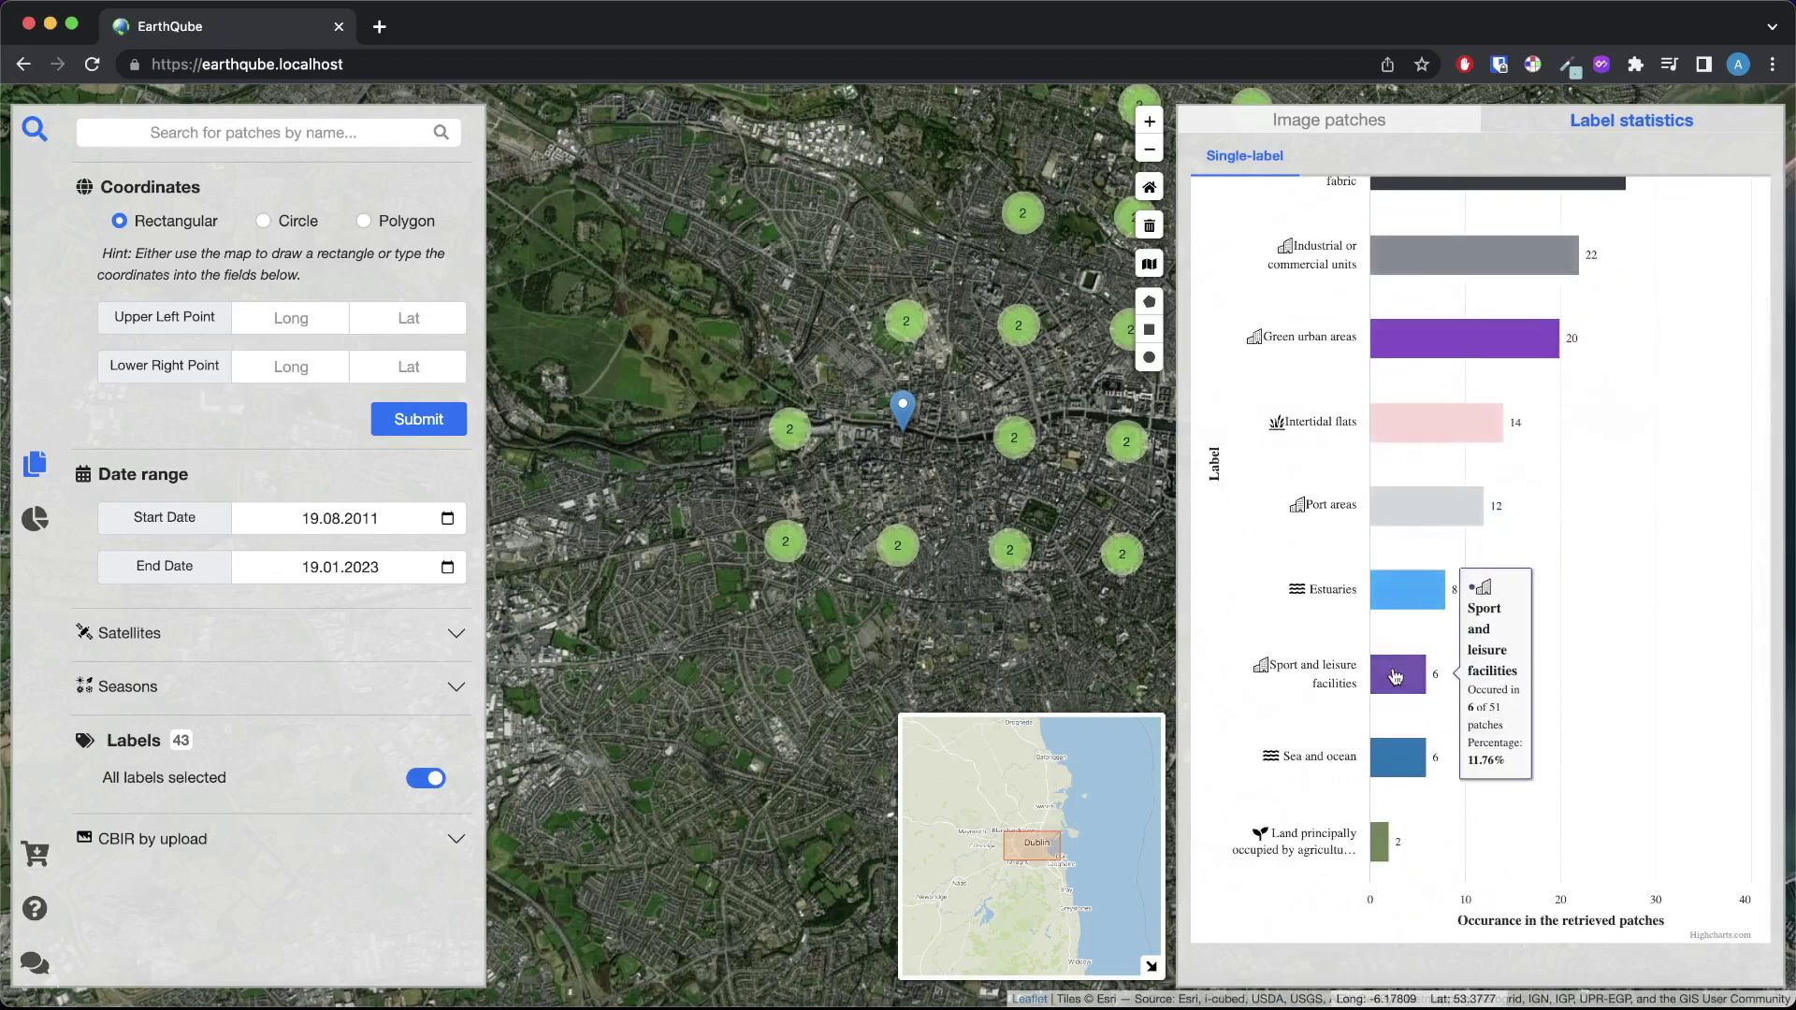
scroll(1395, 676, up, 3)
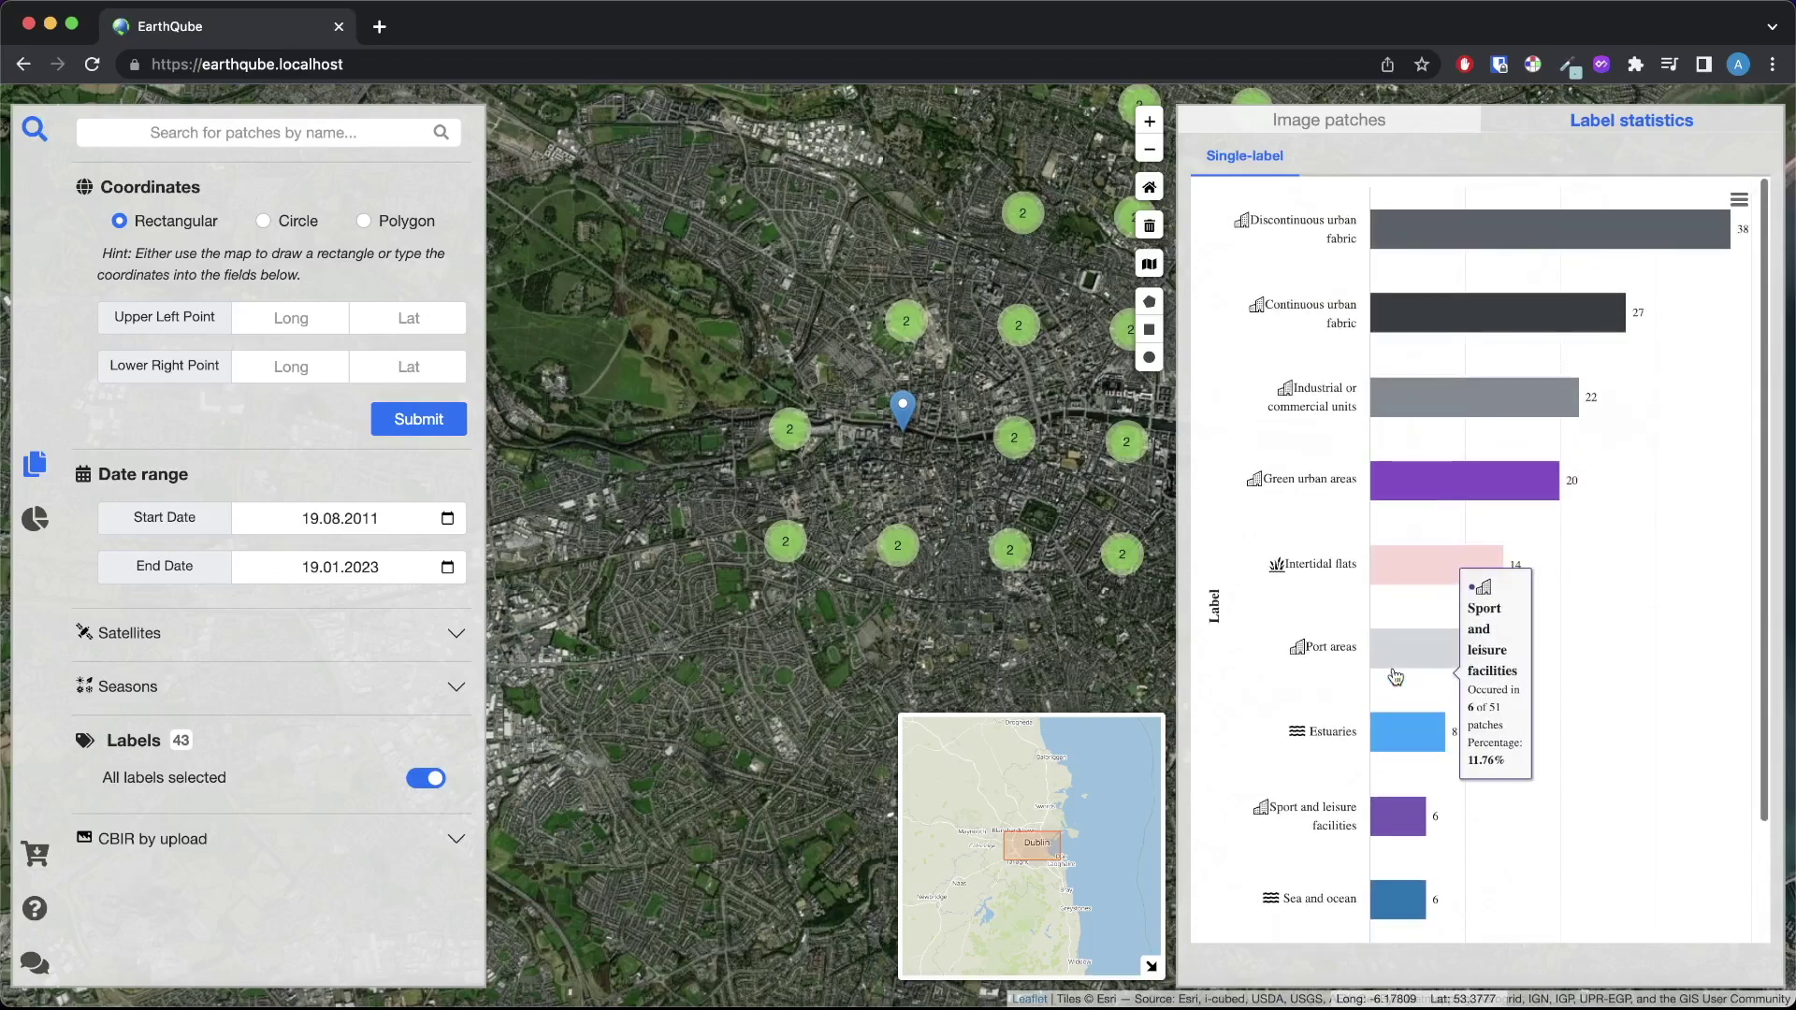
click(1377, 127)
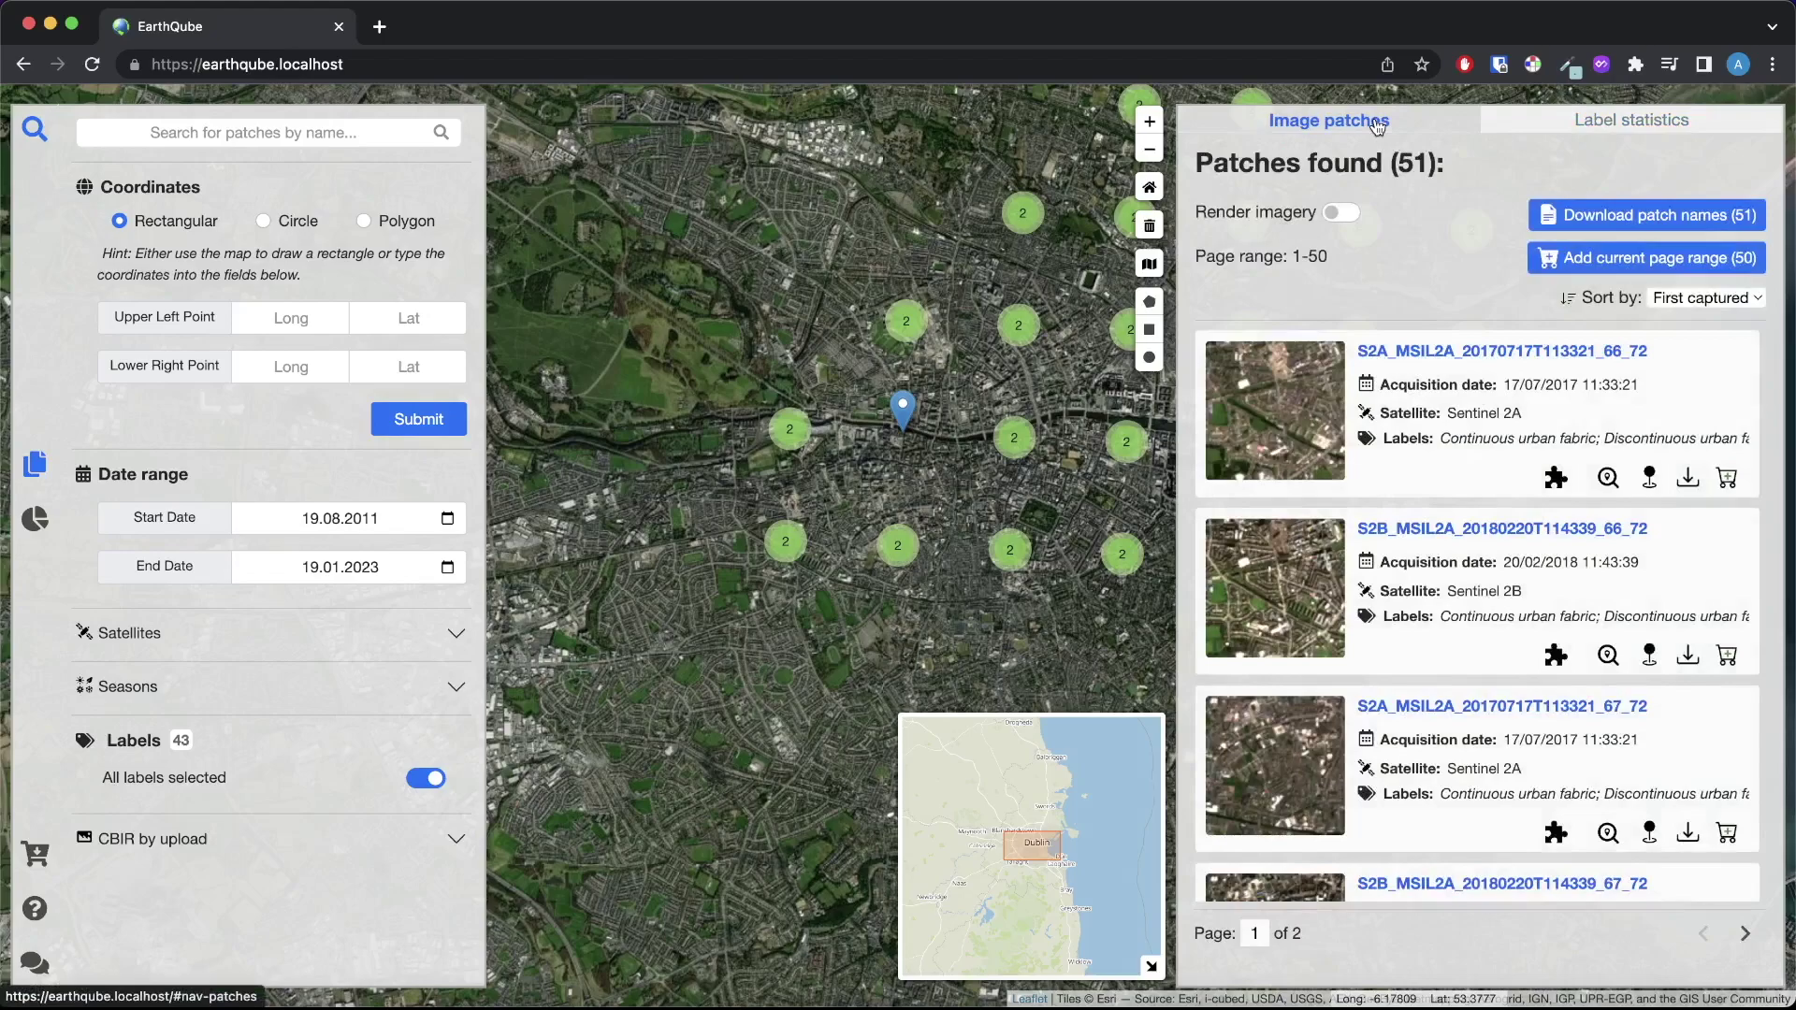
- Pan the map east across Dublin toward the port and zoom out one level
drag(1038, 401, 799, 557)
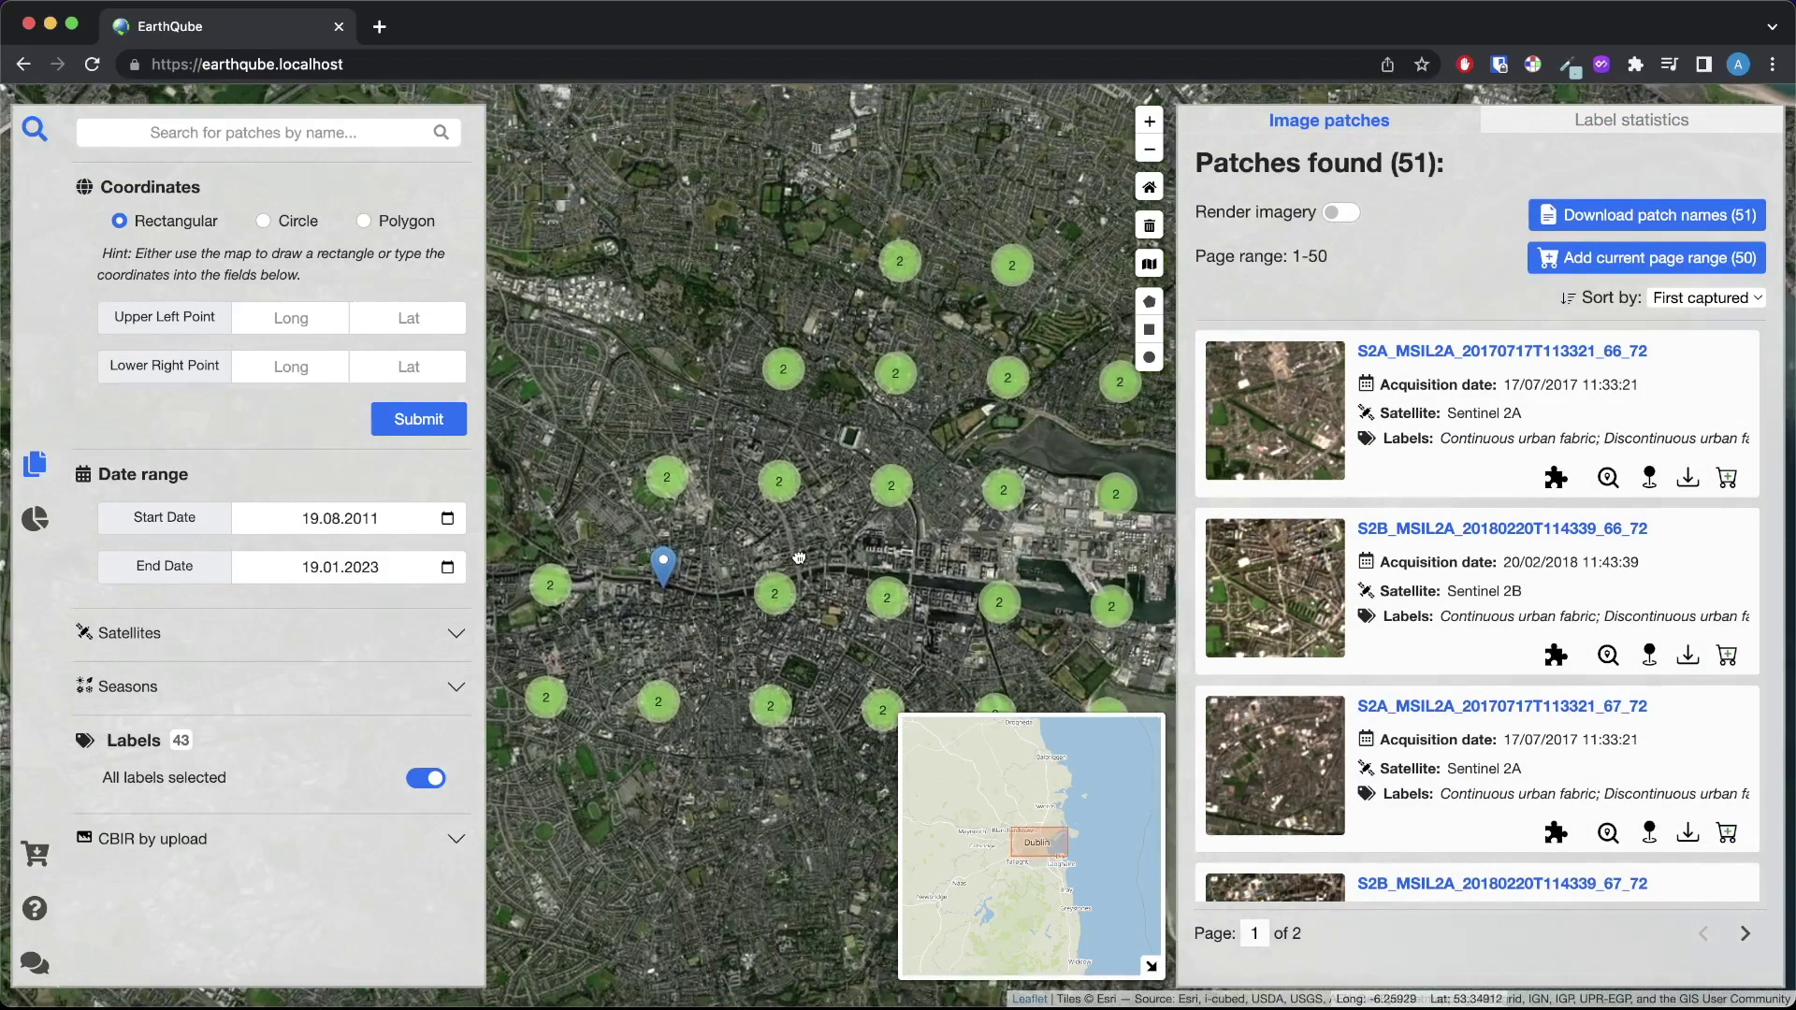
drag(1049, 572, 877, 478)
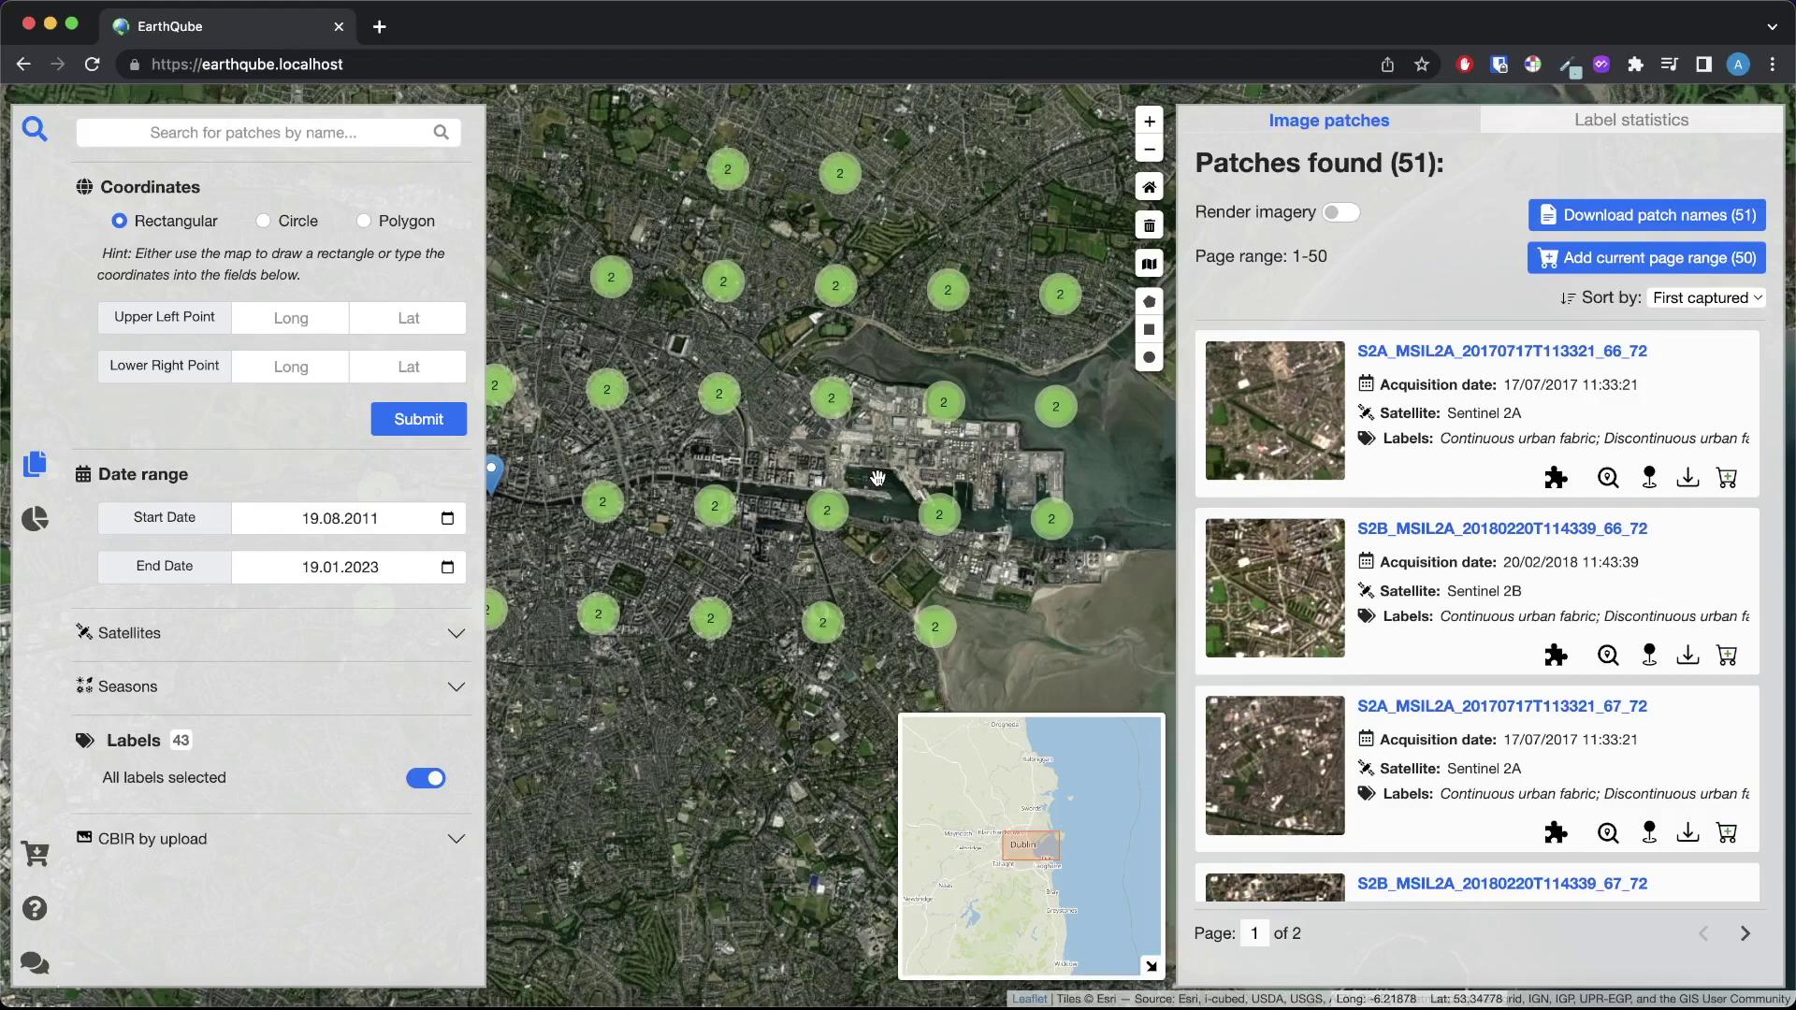
scroll(877, 478, down, 2)
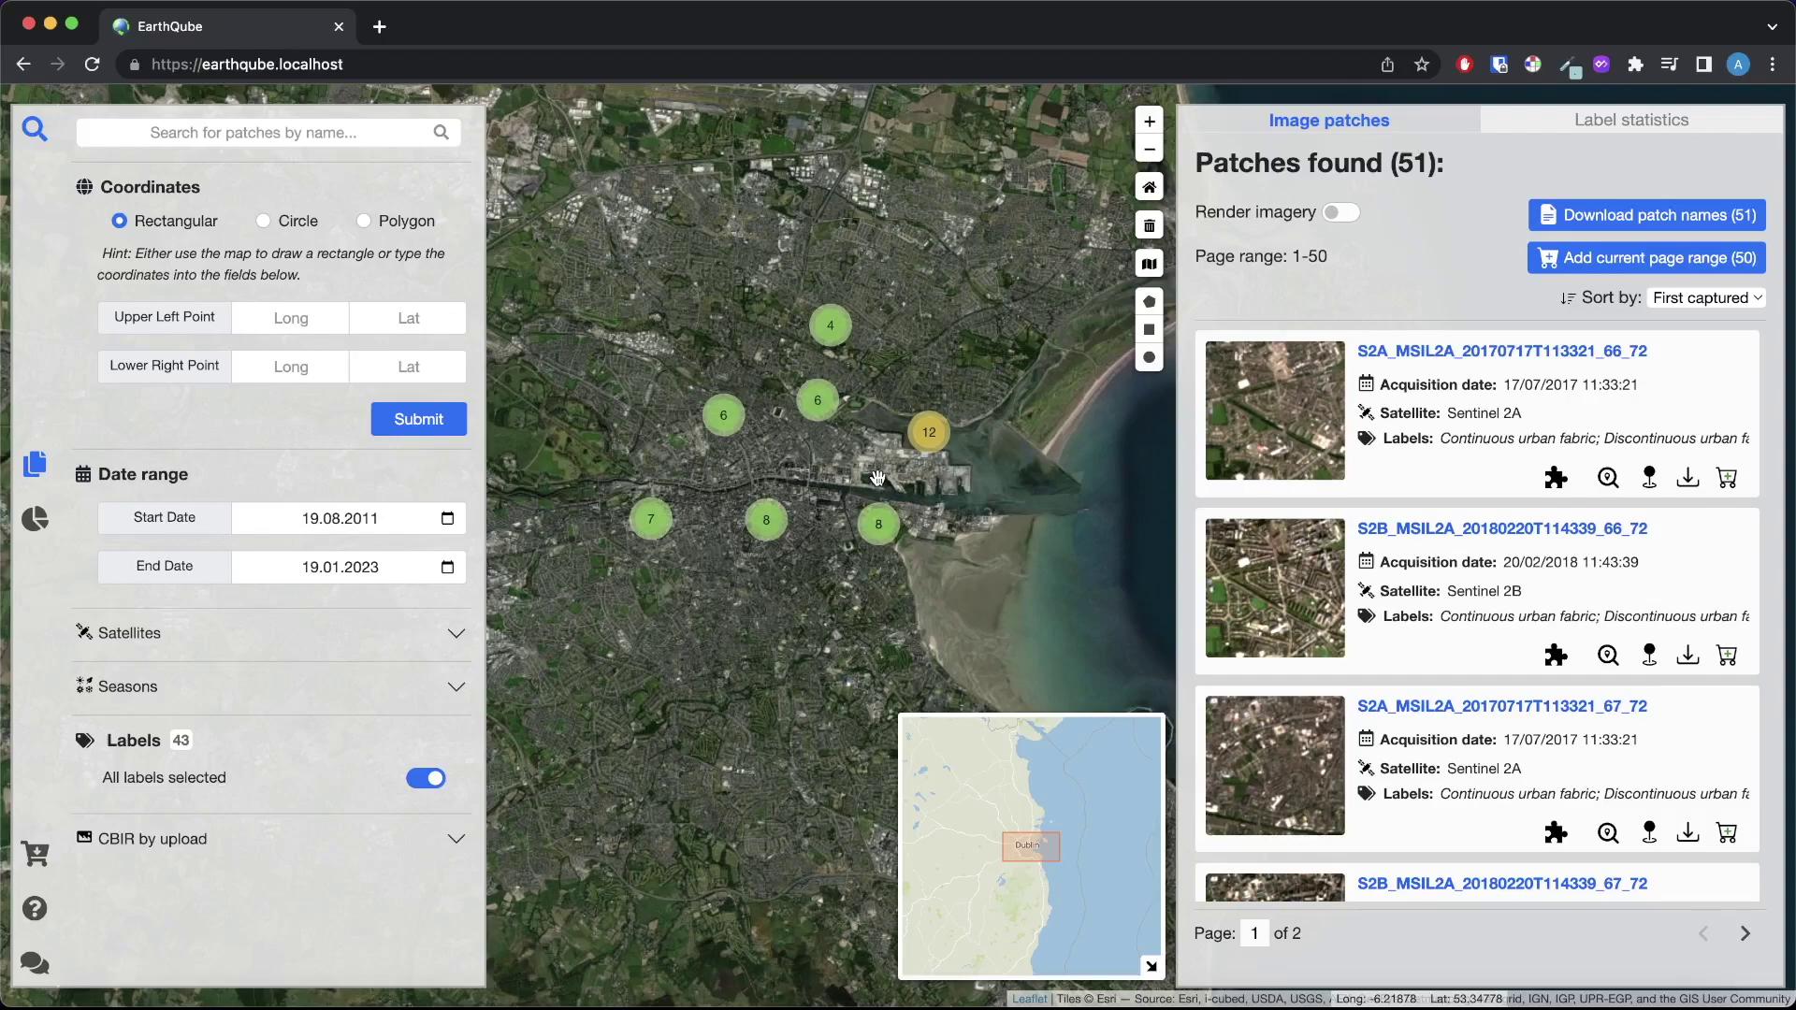
mouse_move(1457, 459)
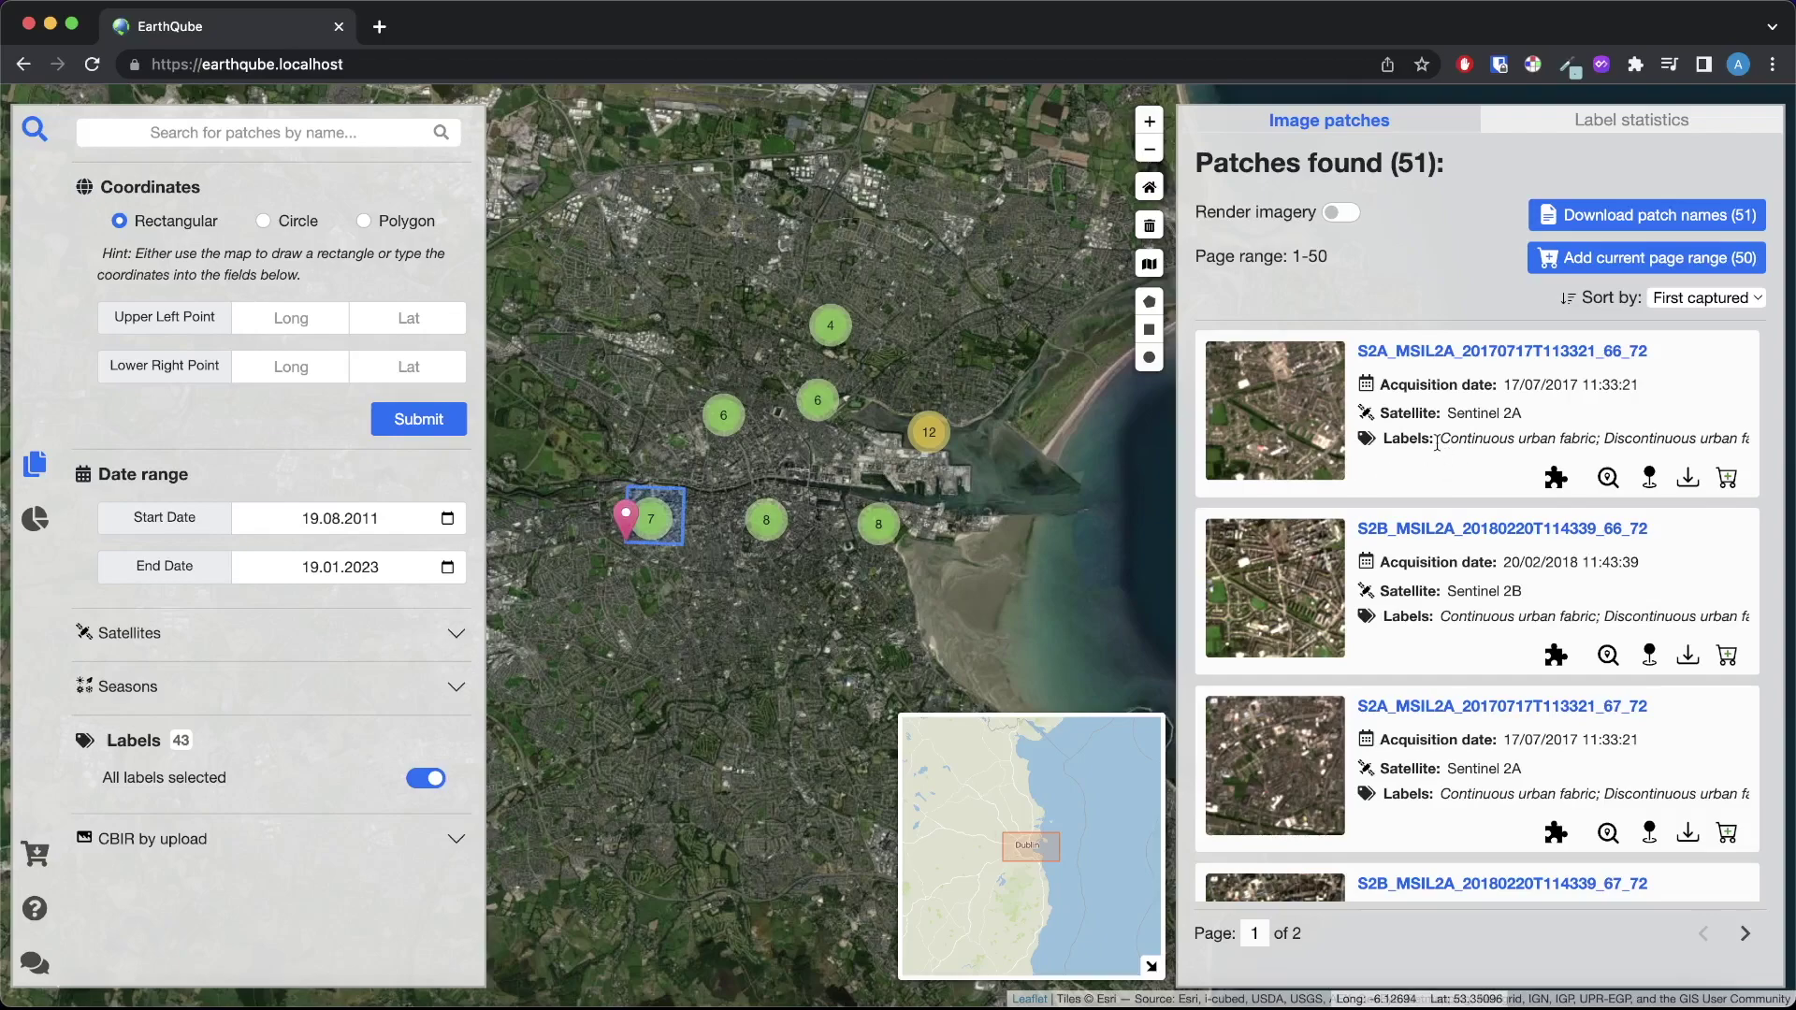
drag(1441, 439, 1663, 439)
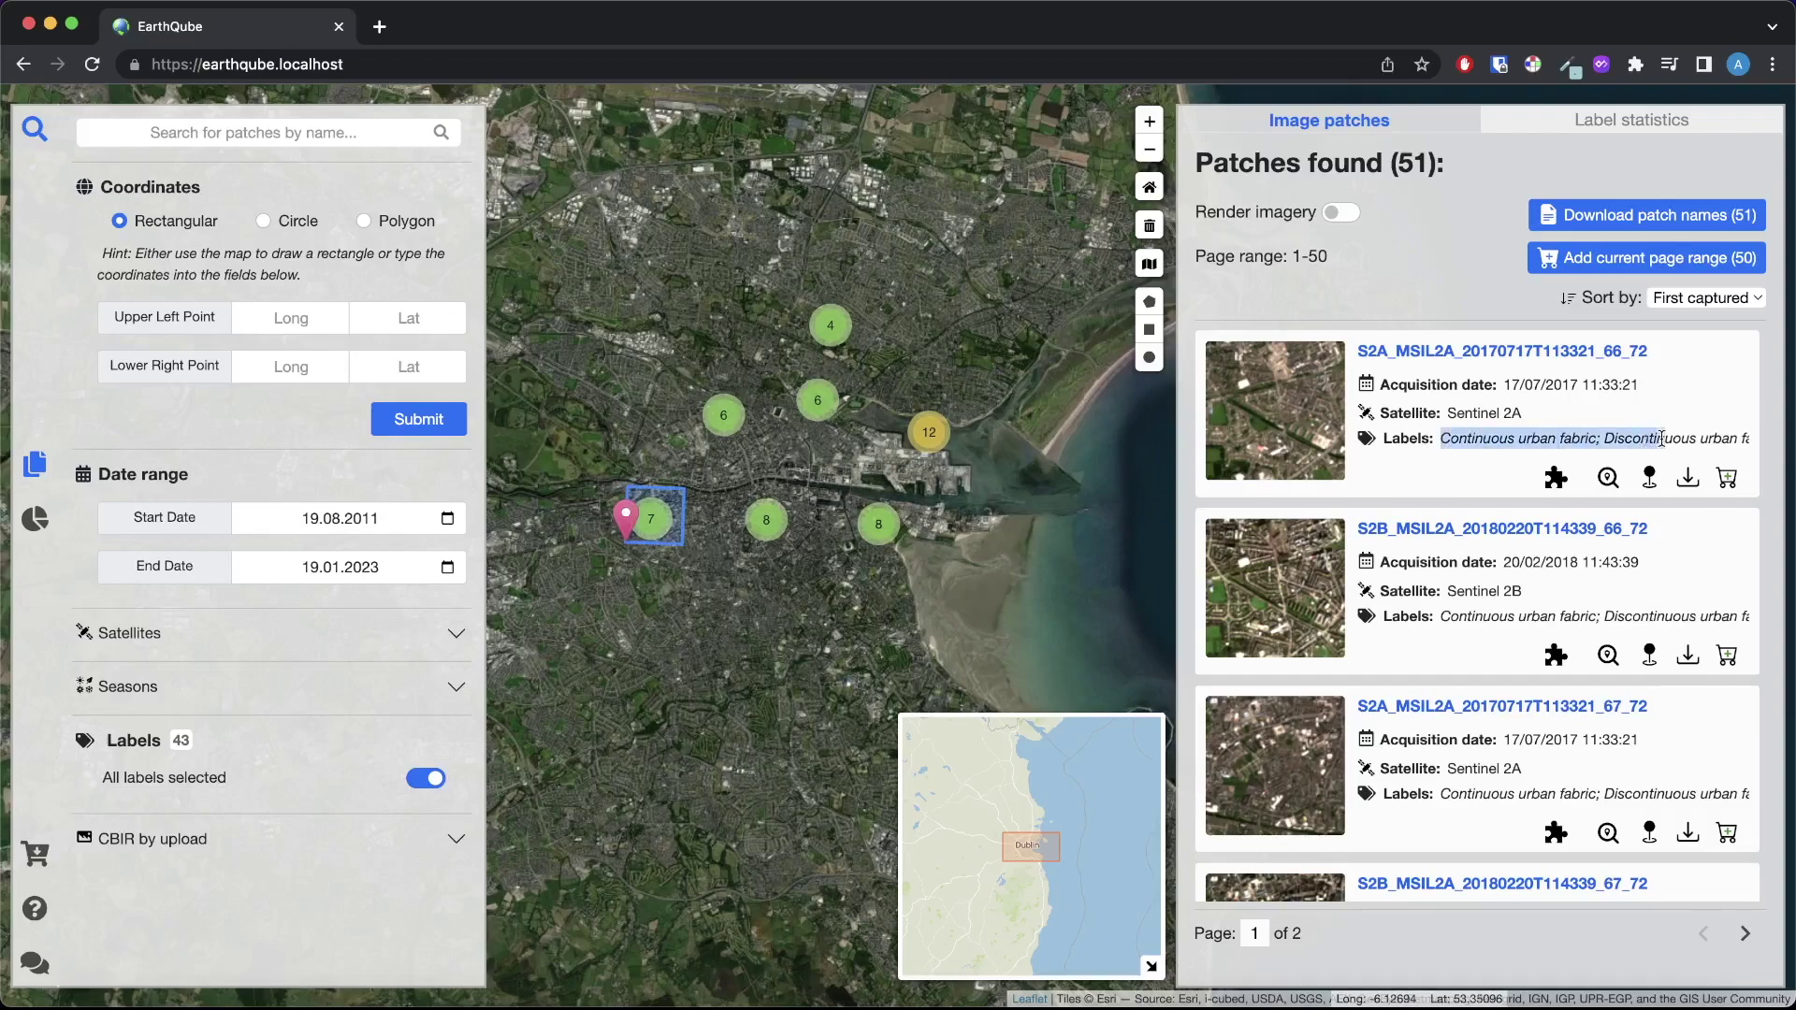
click(1505, 412)
drag(1504, 384, 1577, 390)
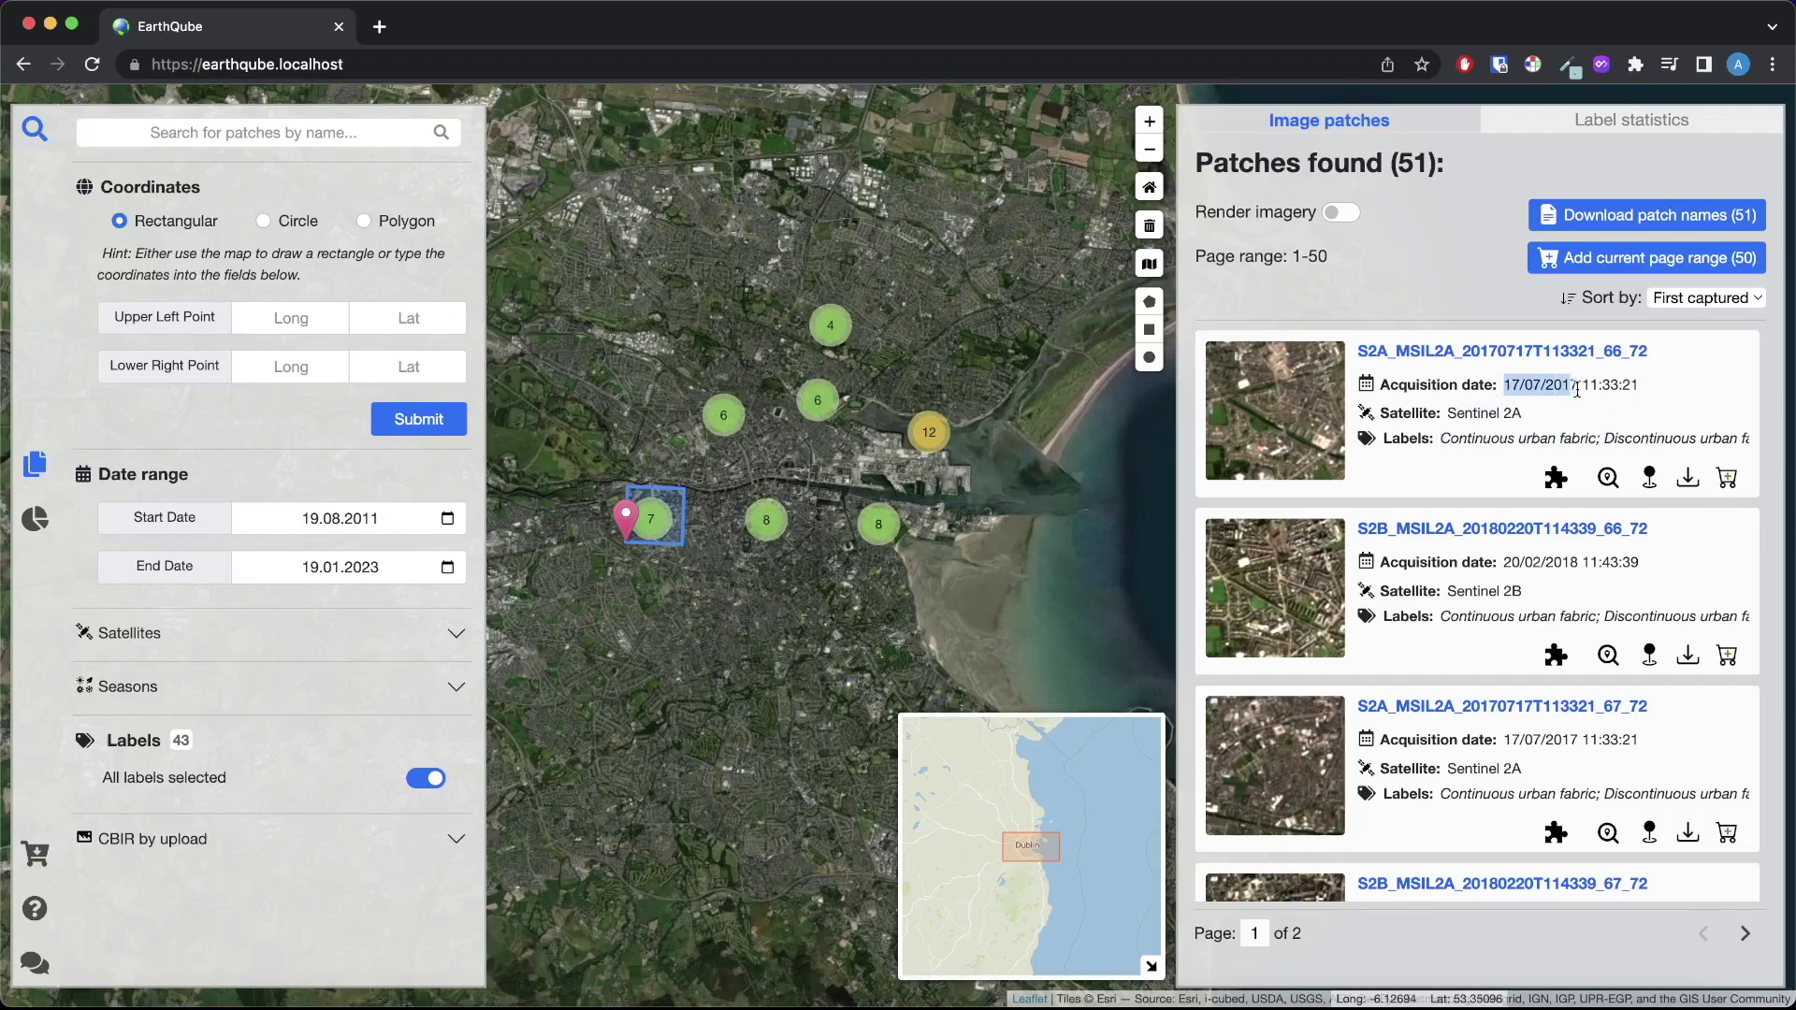
click(1579, 390)
click(1555, 480)
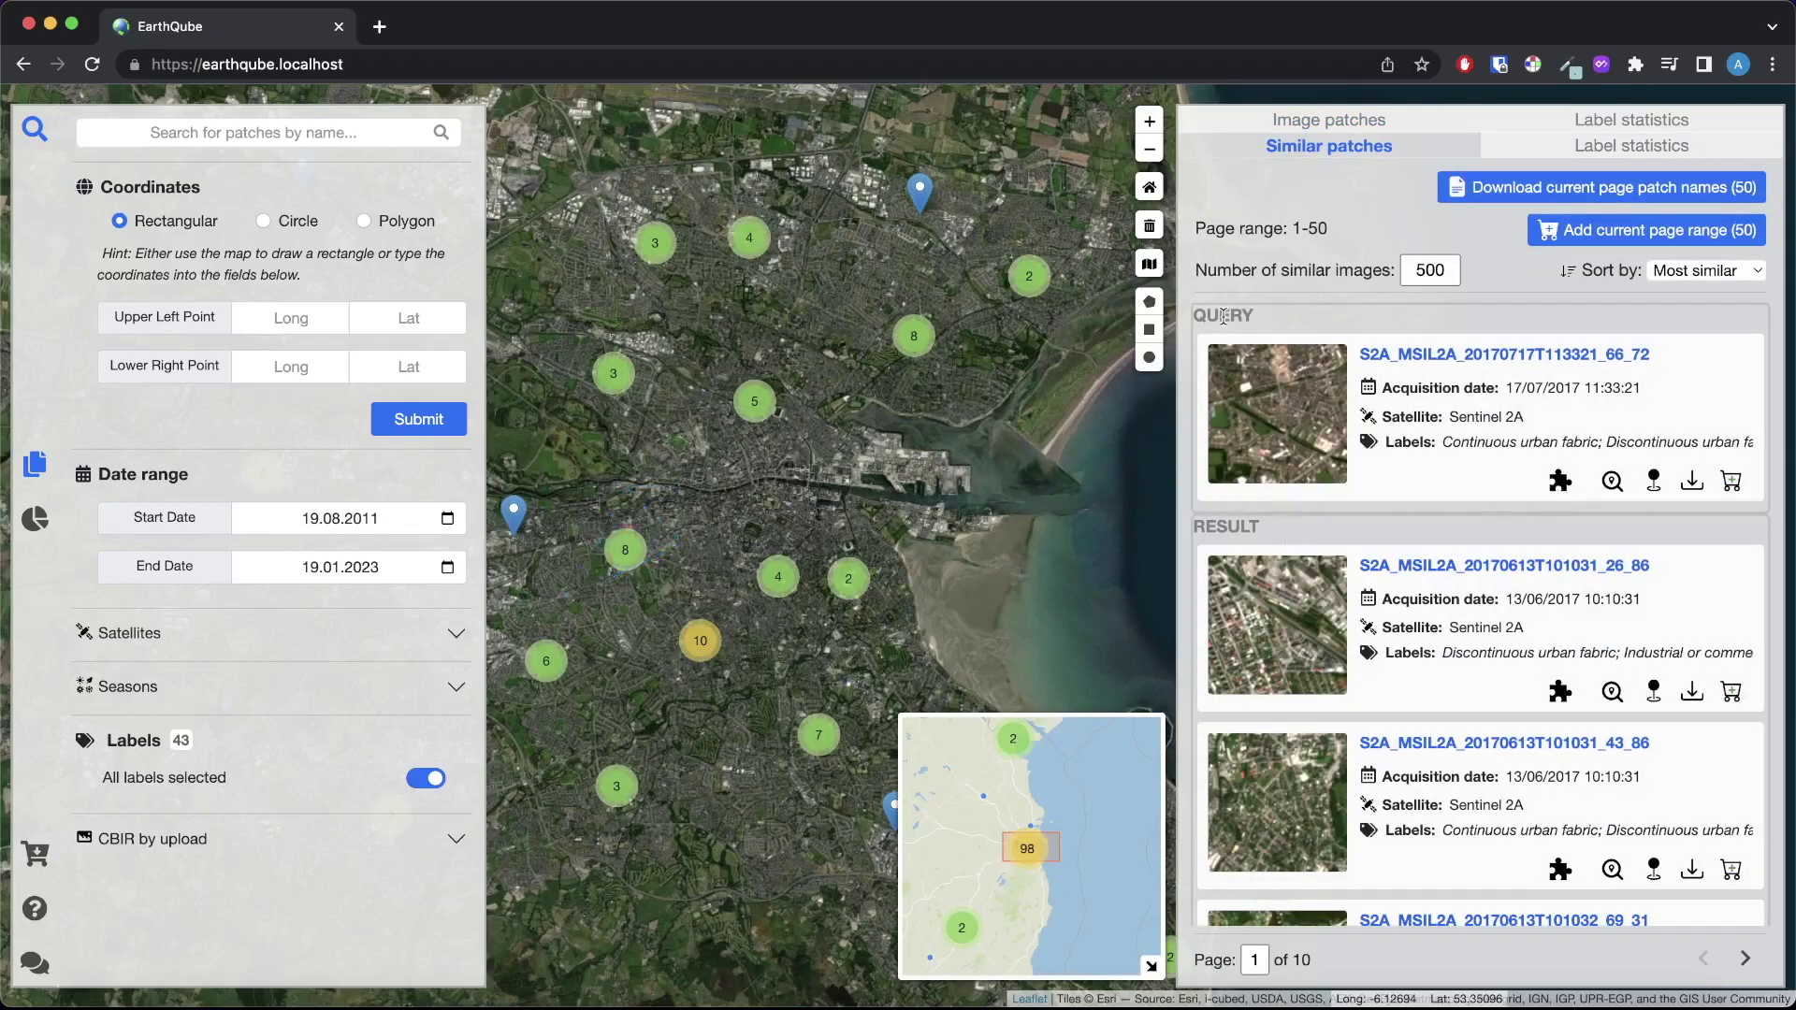
- Scroll through the Similar patches retrieved for S2A_MSIL2A_20170717T113321_66_72
scroll(1277, 610, down, 1)
scroll(1277, 610, down, 1)
scroll(1277, 609, up, 1)
scroll(1277, 610, down, 8)
scroll(1276, 609, down, 12)
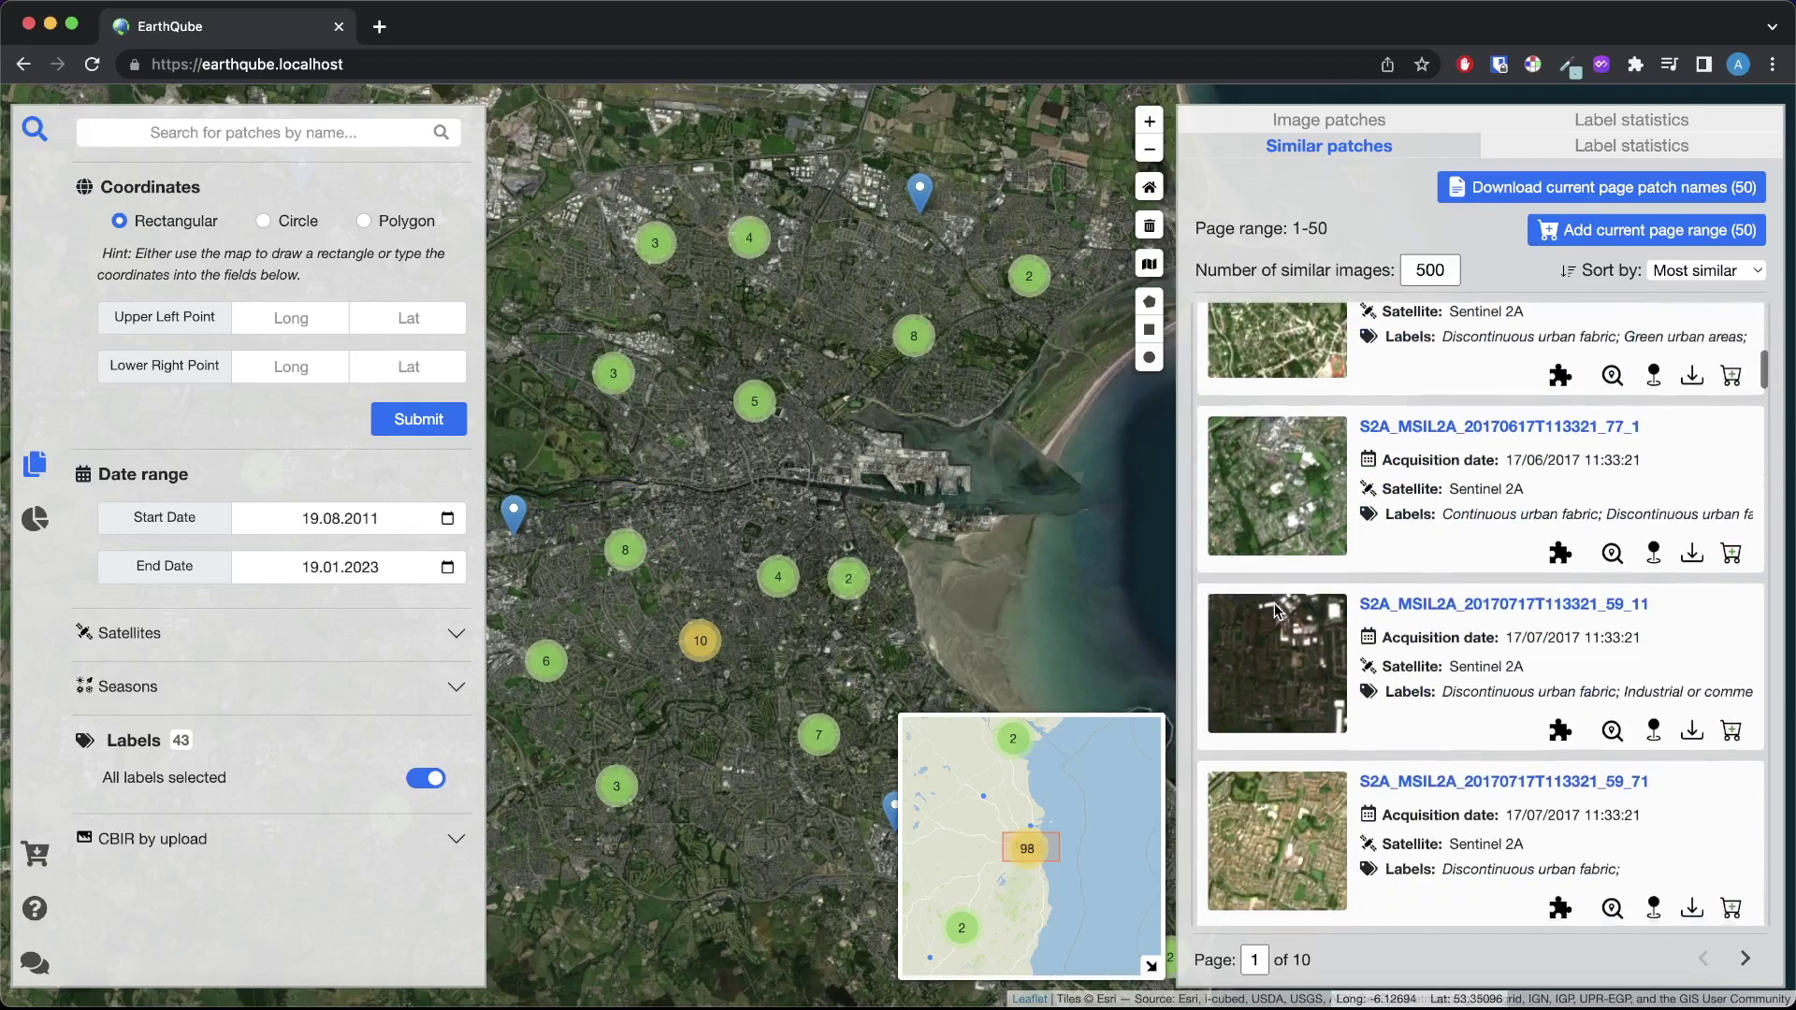
scroll(1277, 610, down, 15)
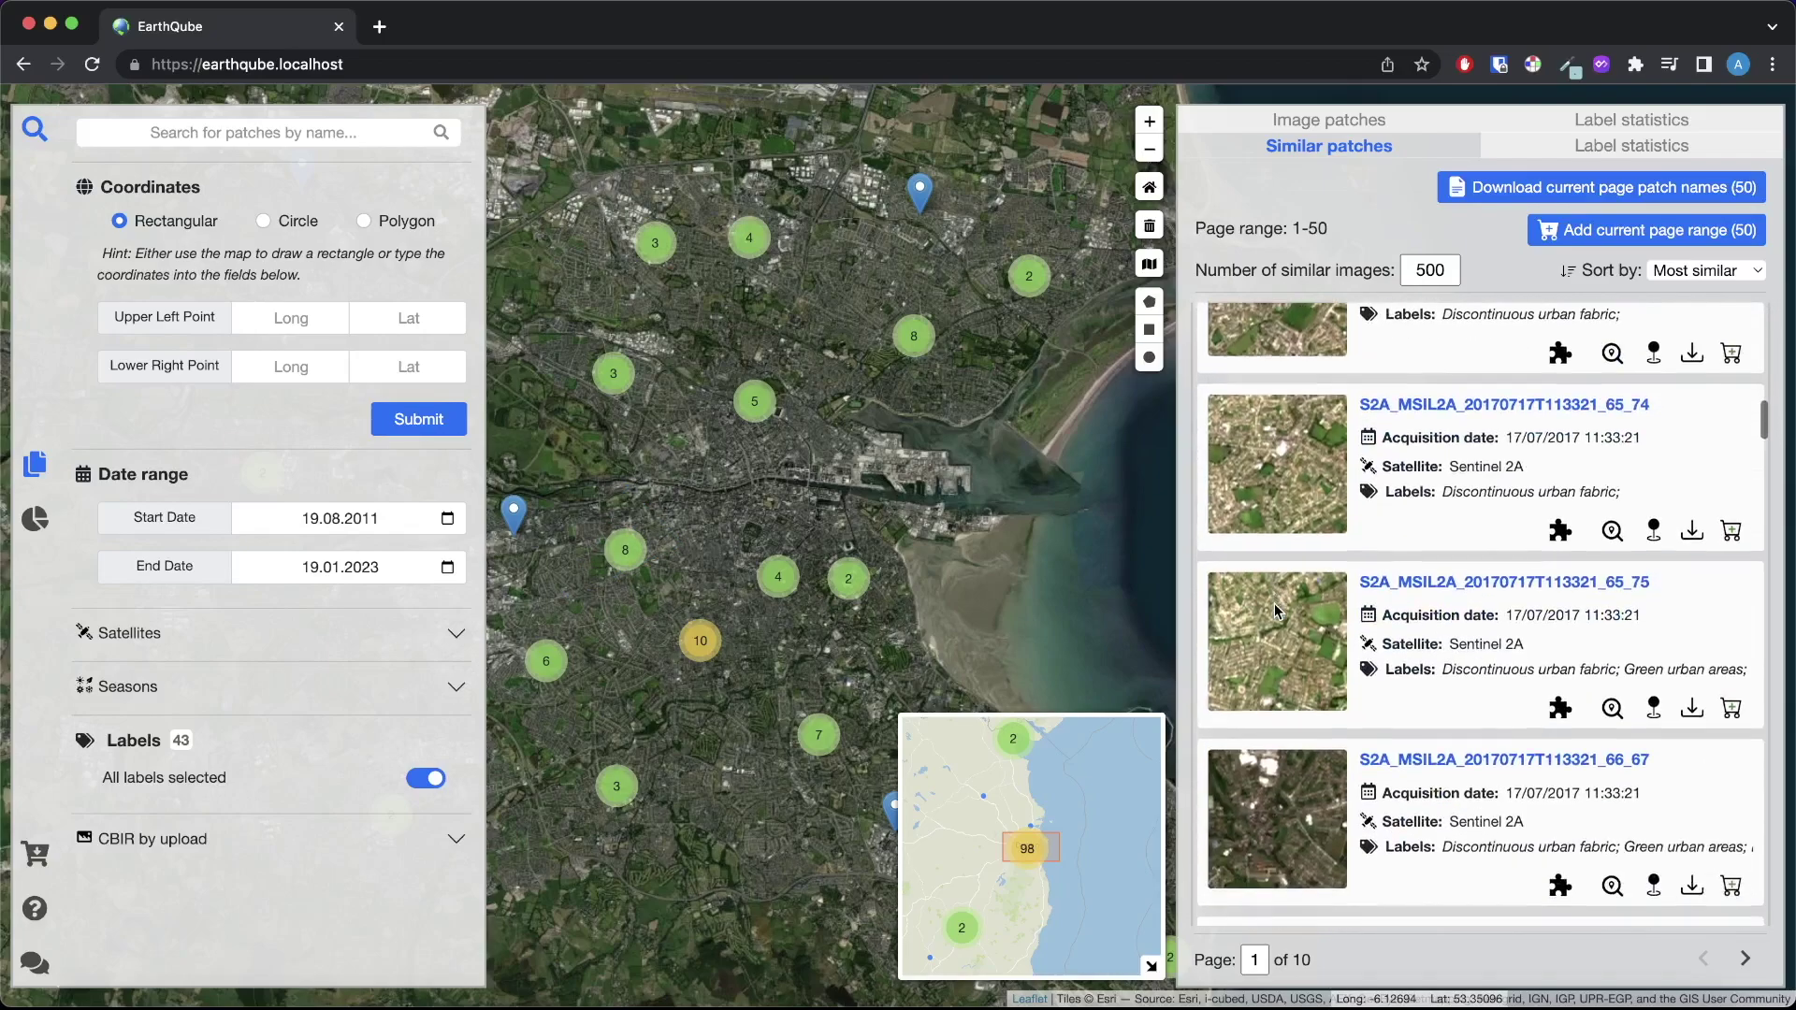
scroll(1274, 610, up, 20)
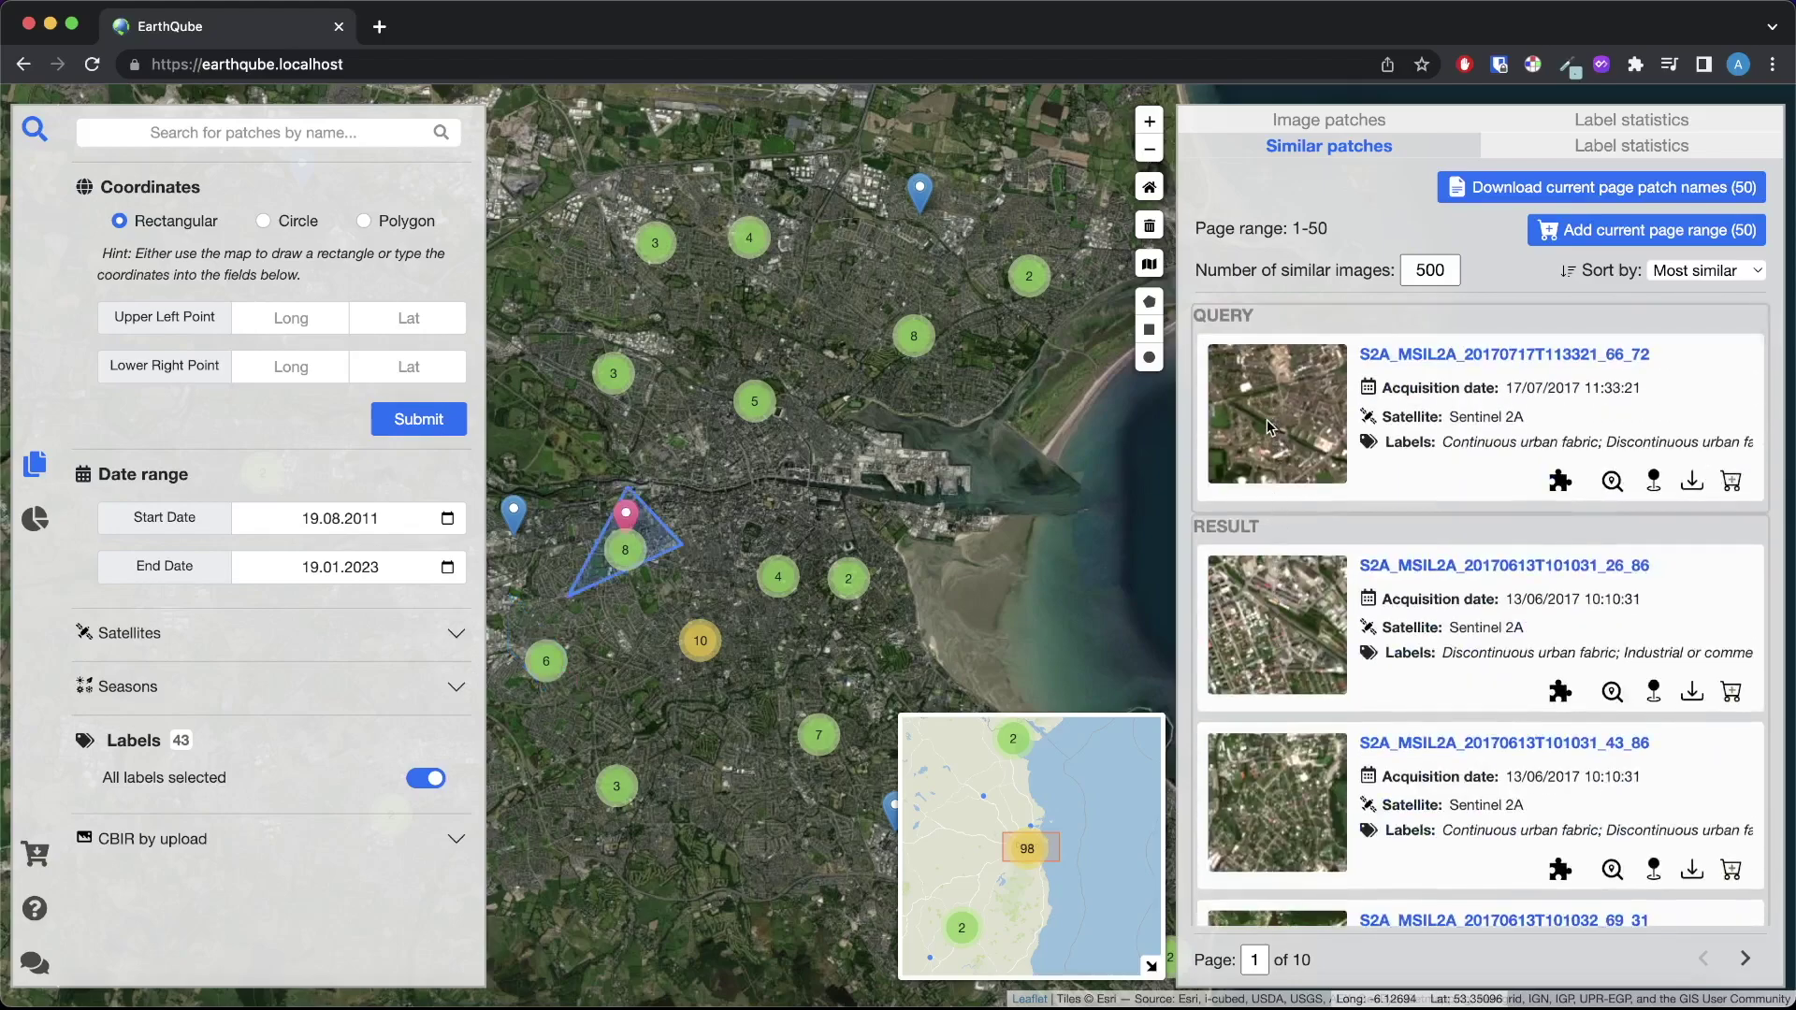
- Inspect the QUERY thumbnail and browse results topped by S2A_MSIL2A_20170613T101031_26_86
mouse_move(1268, 346)
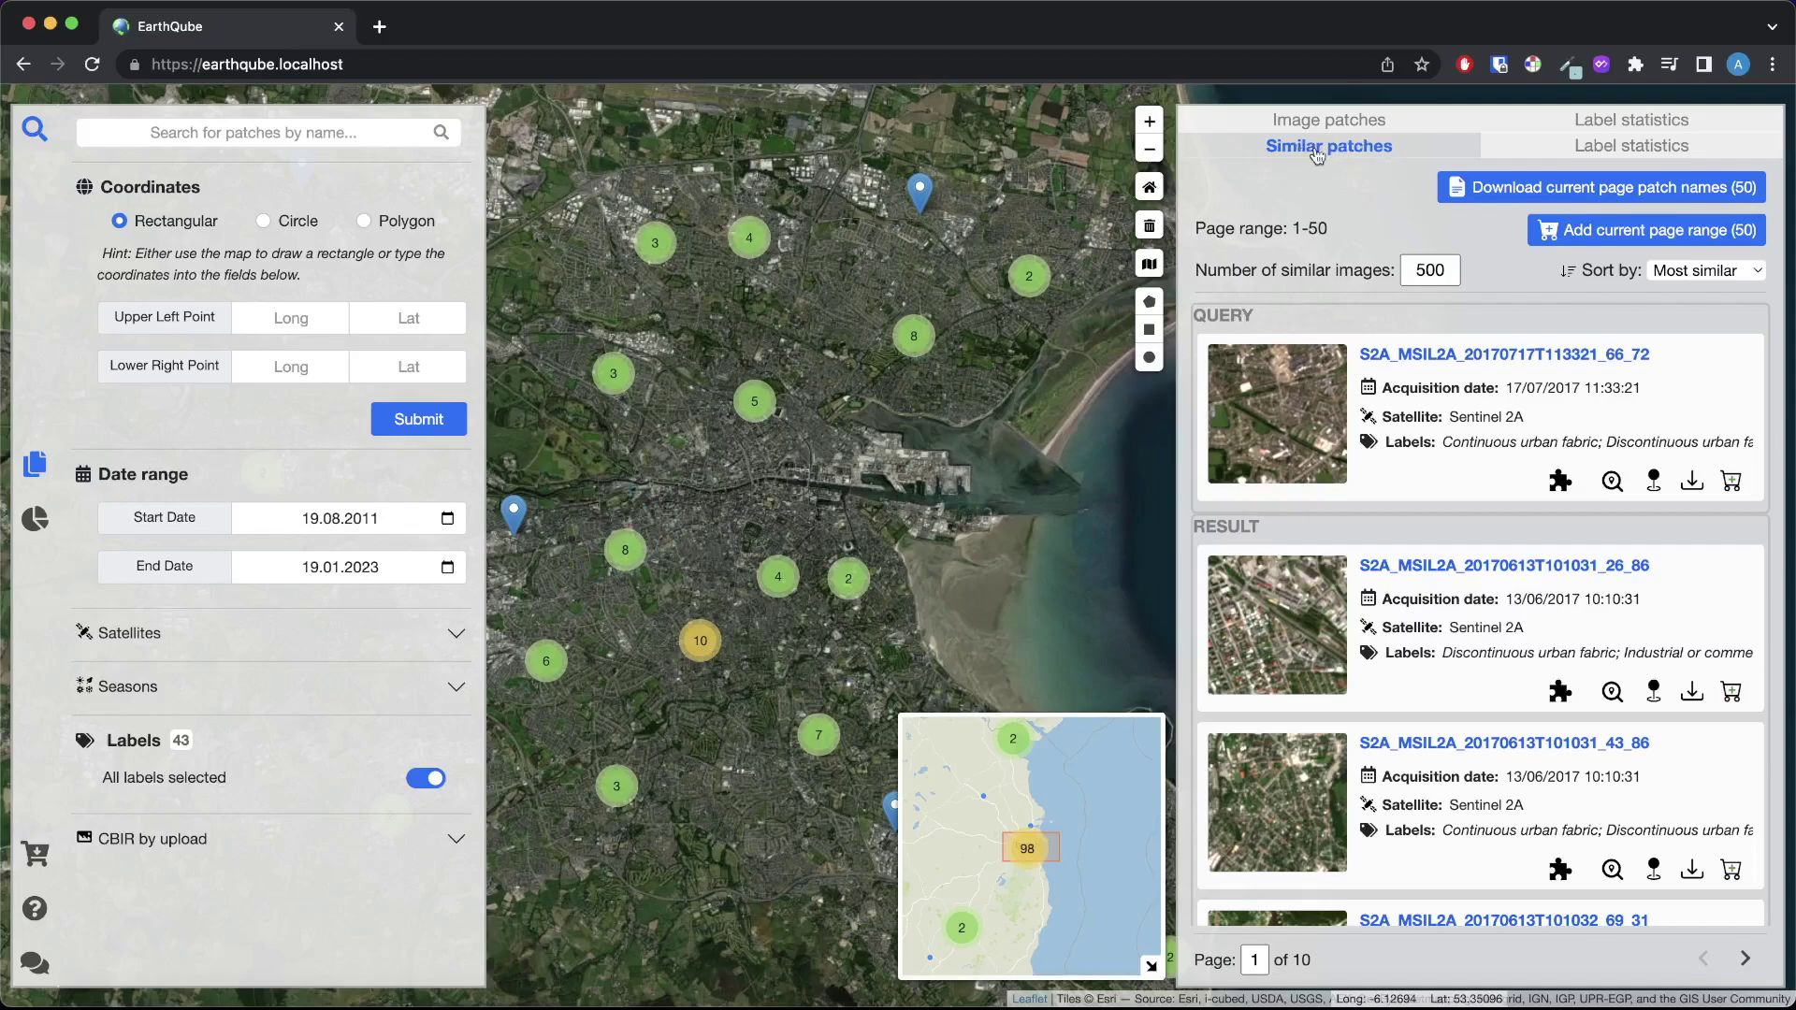
double_click(1252, 317)
mouse_move(1225, 396)
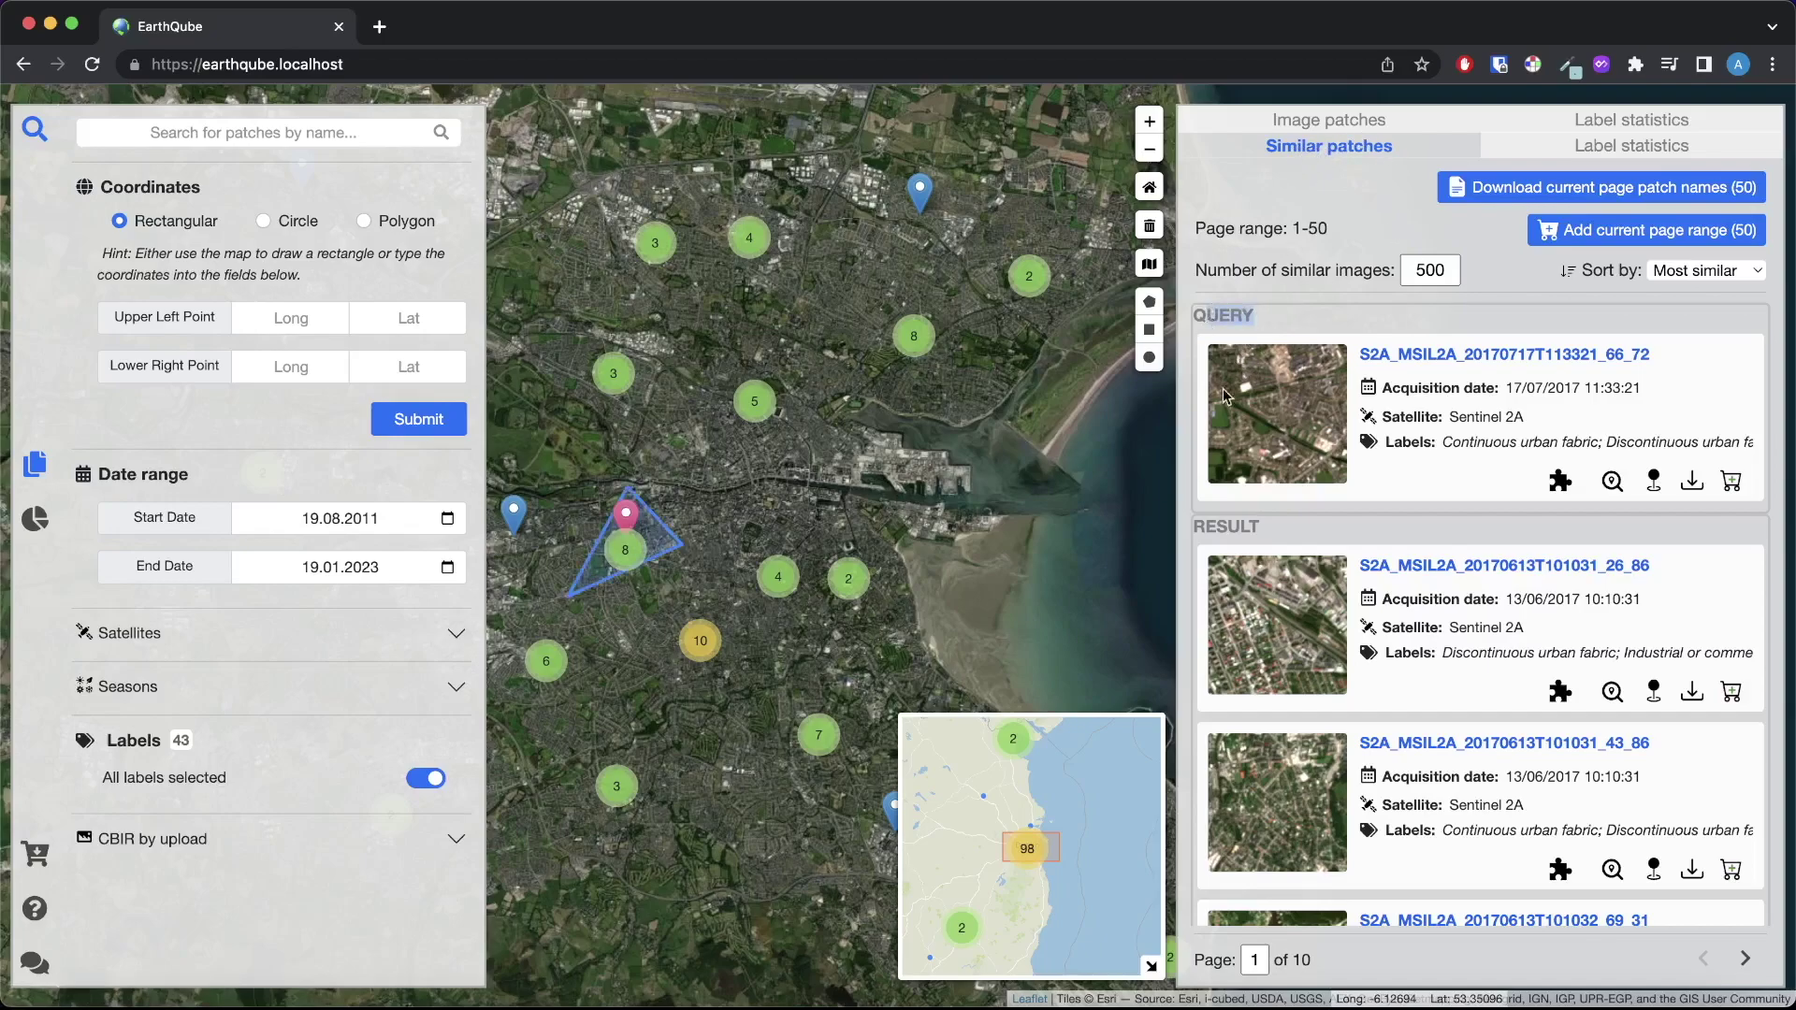
click(1259, 520)
scroll(1293, 645, down, 2)
scroll(1293, 645, down, 1)
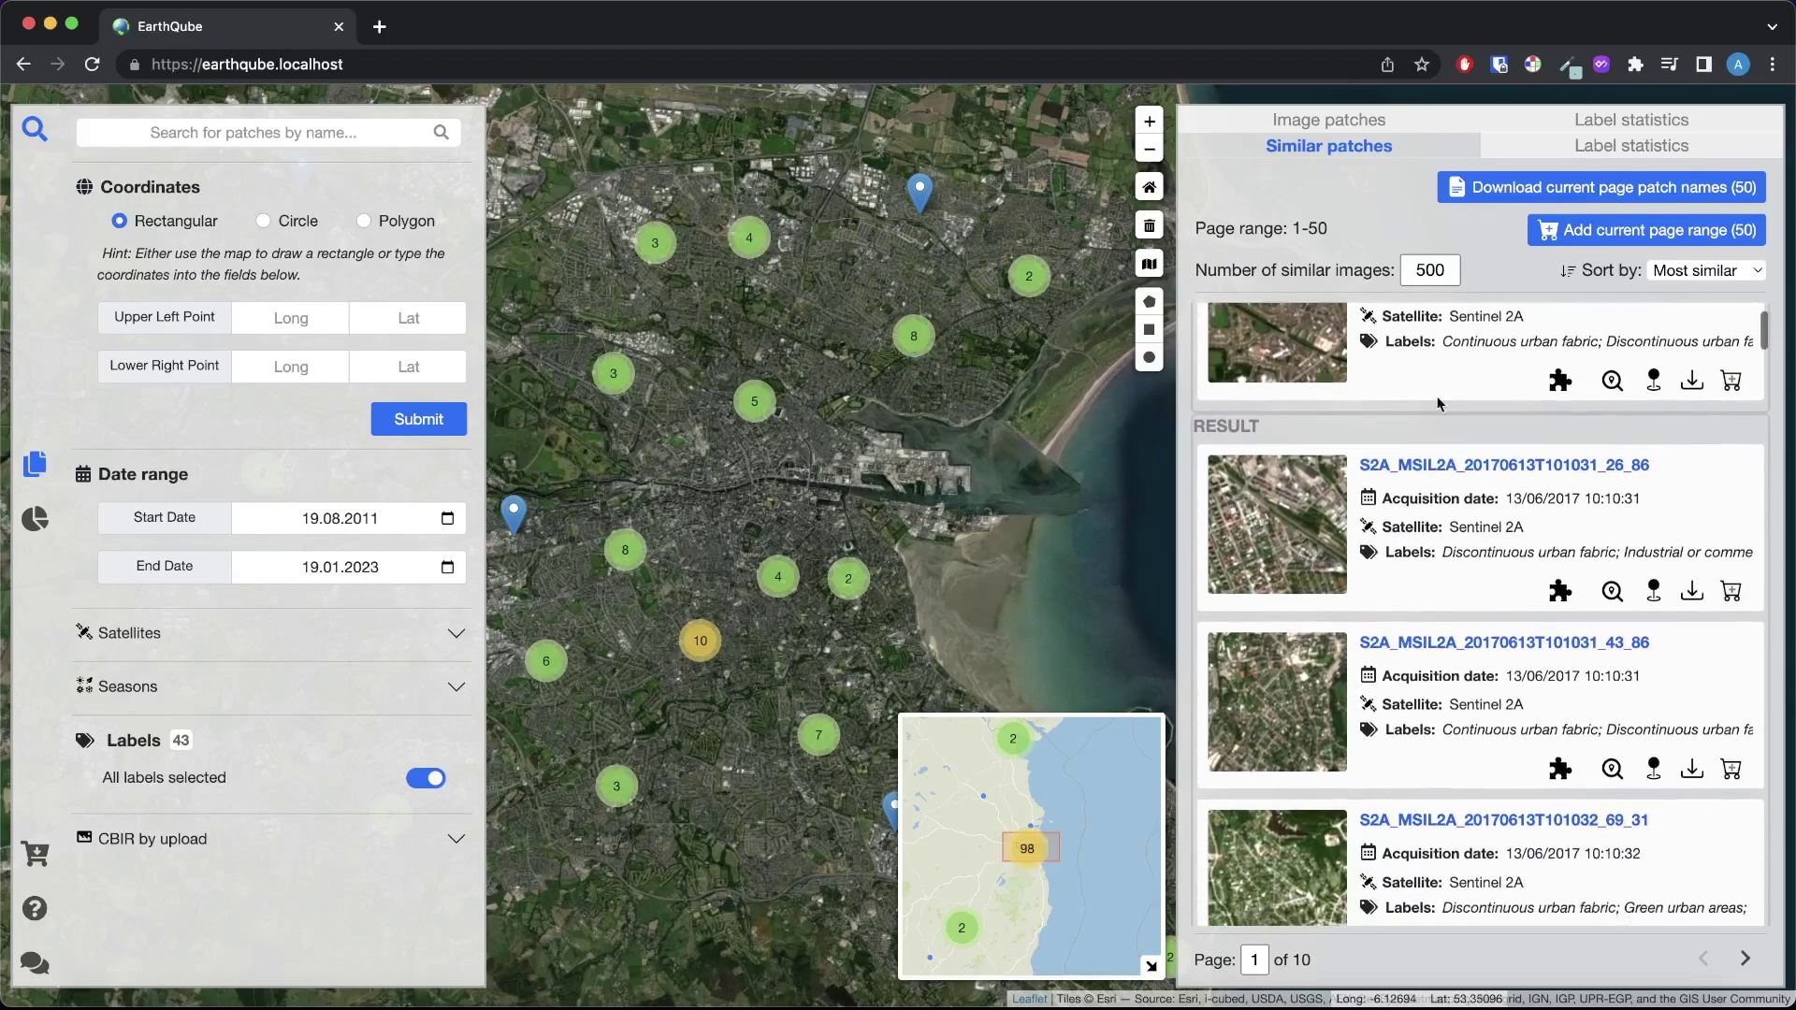
scroll(1536, 567, down, 10)
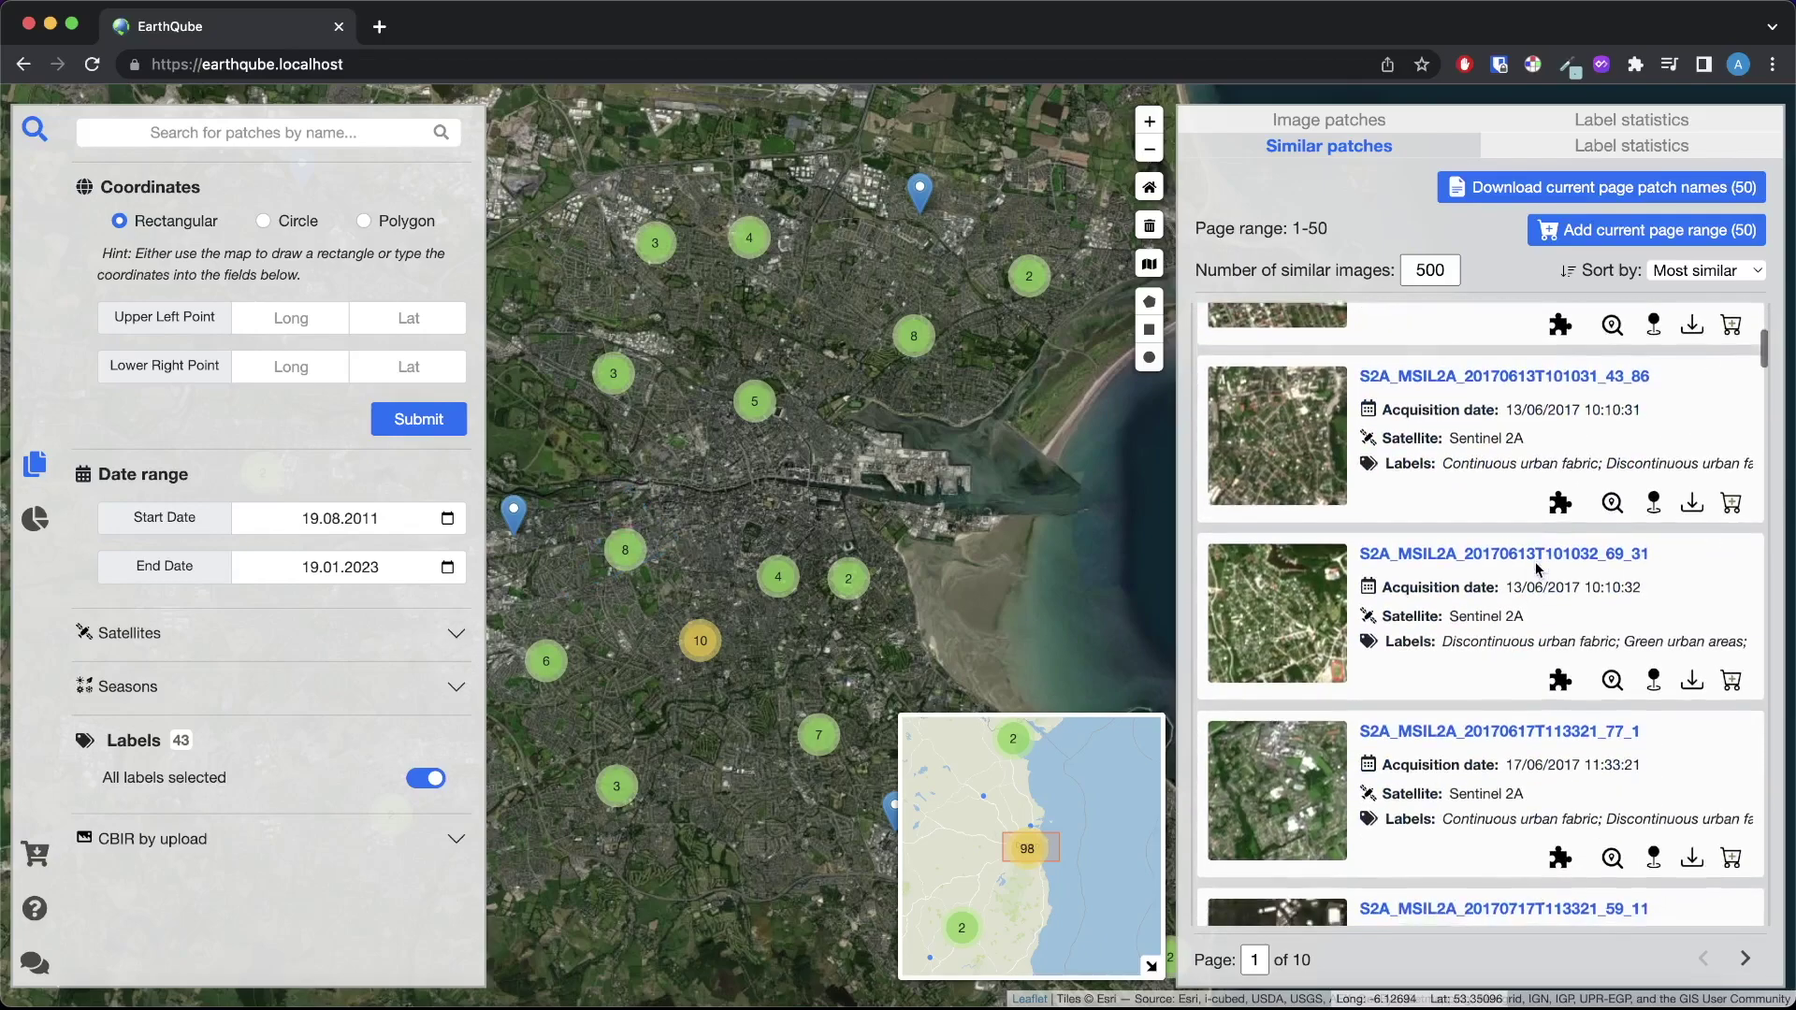
scroll(1537, 568, up, 12)
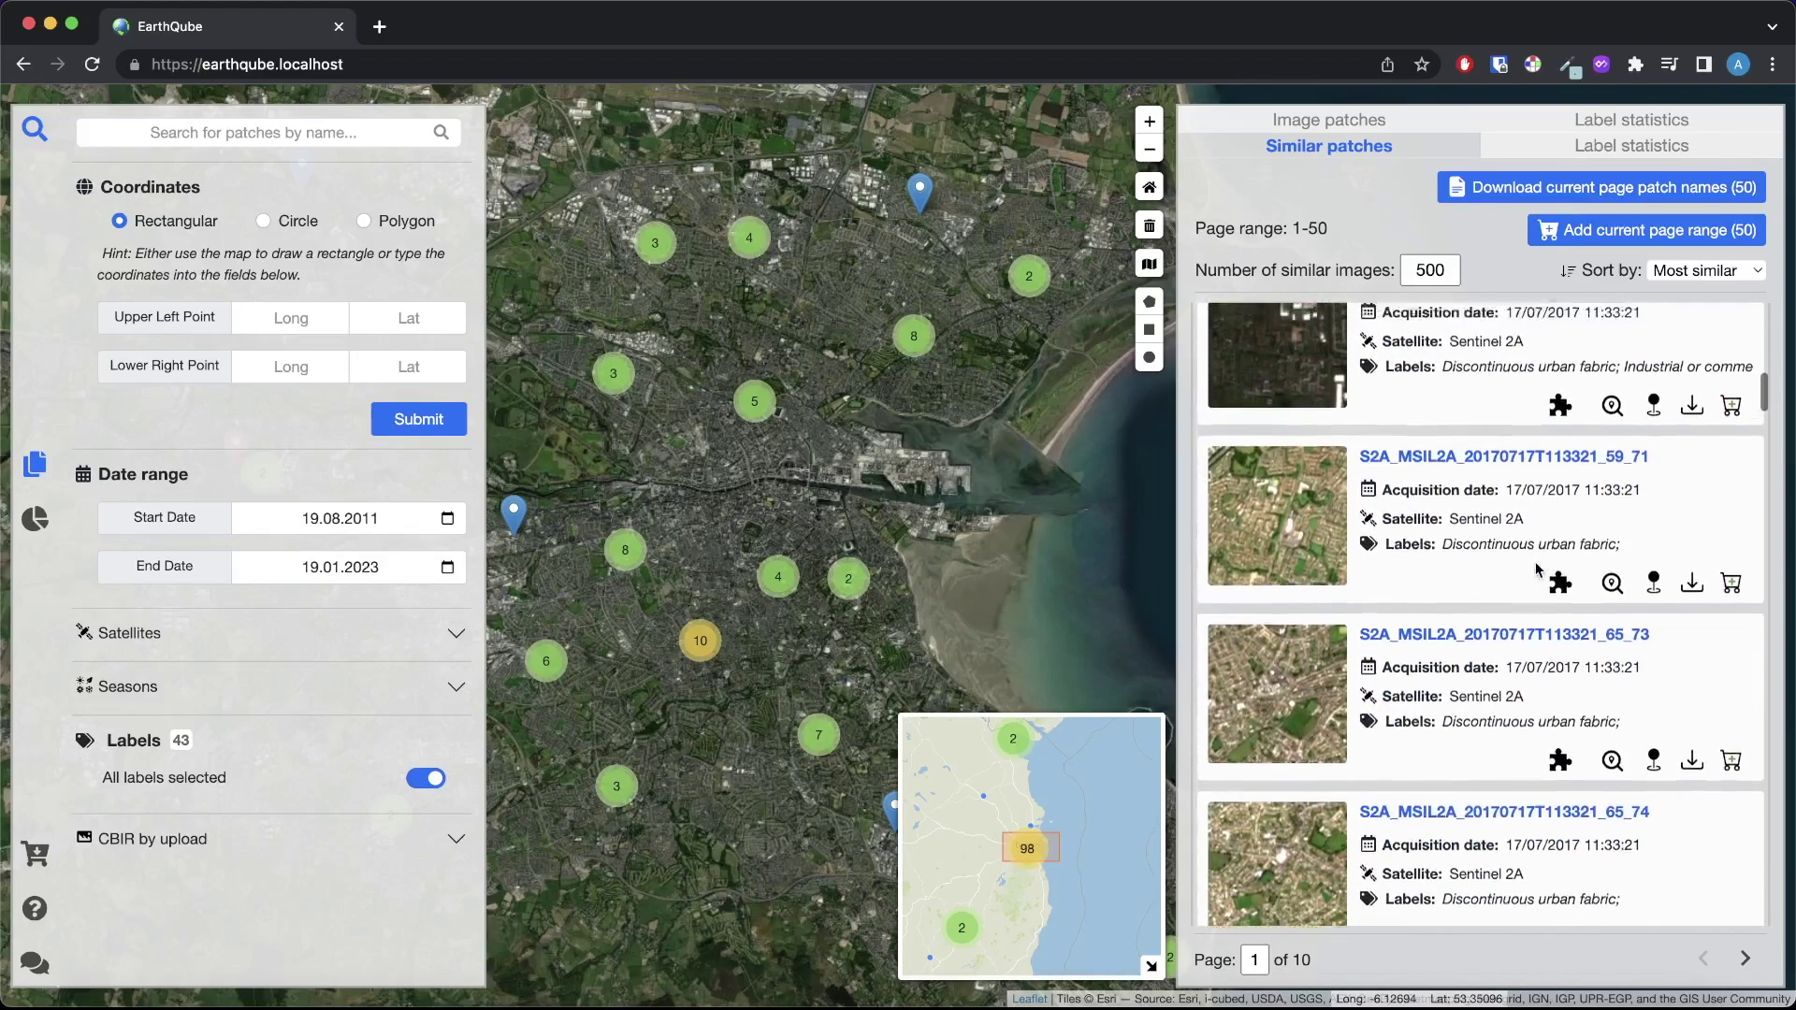
- Expand the 'CBIR by upload' drop zone and open Finder to find the example1 image
click(453, 843)
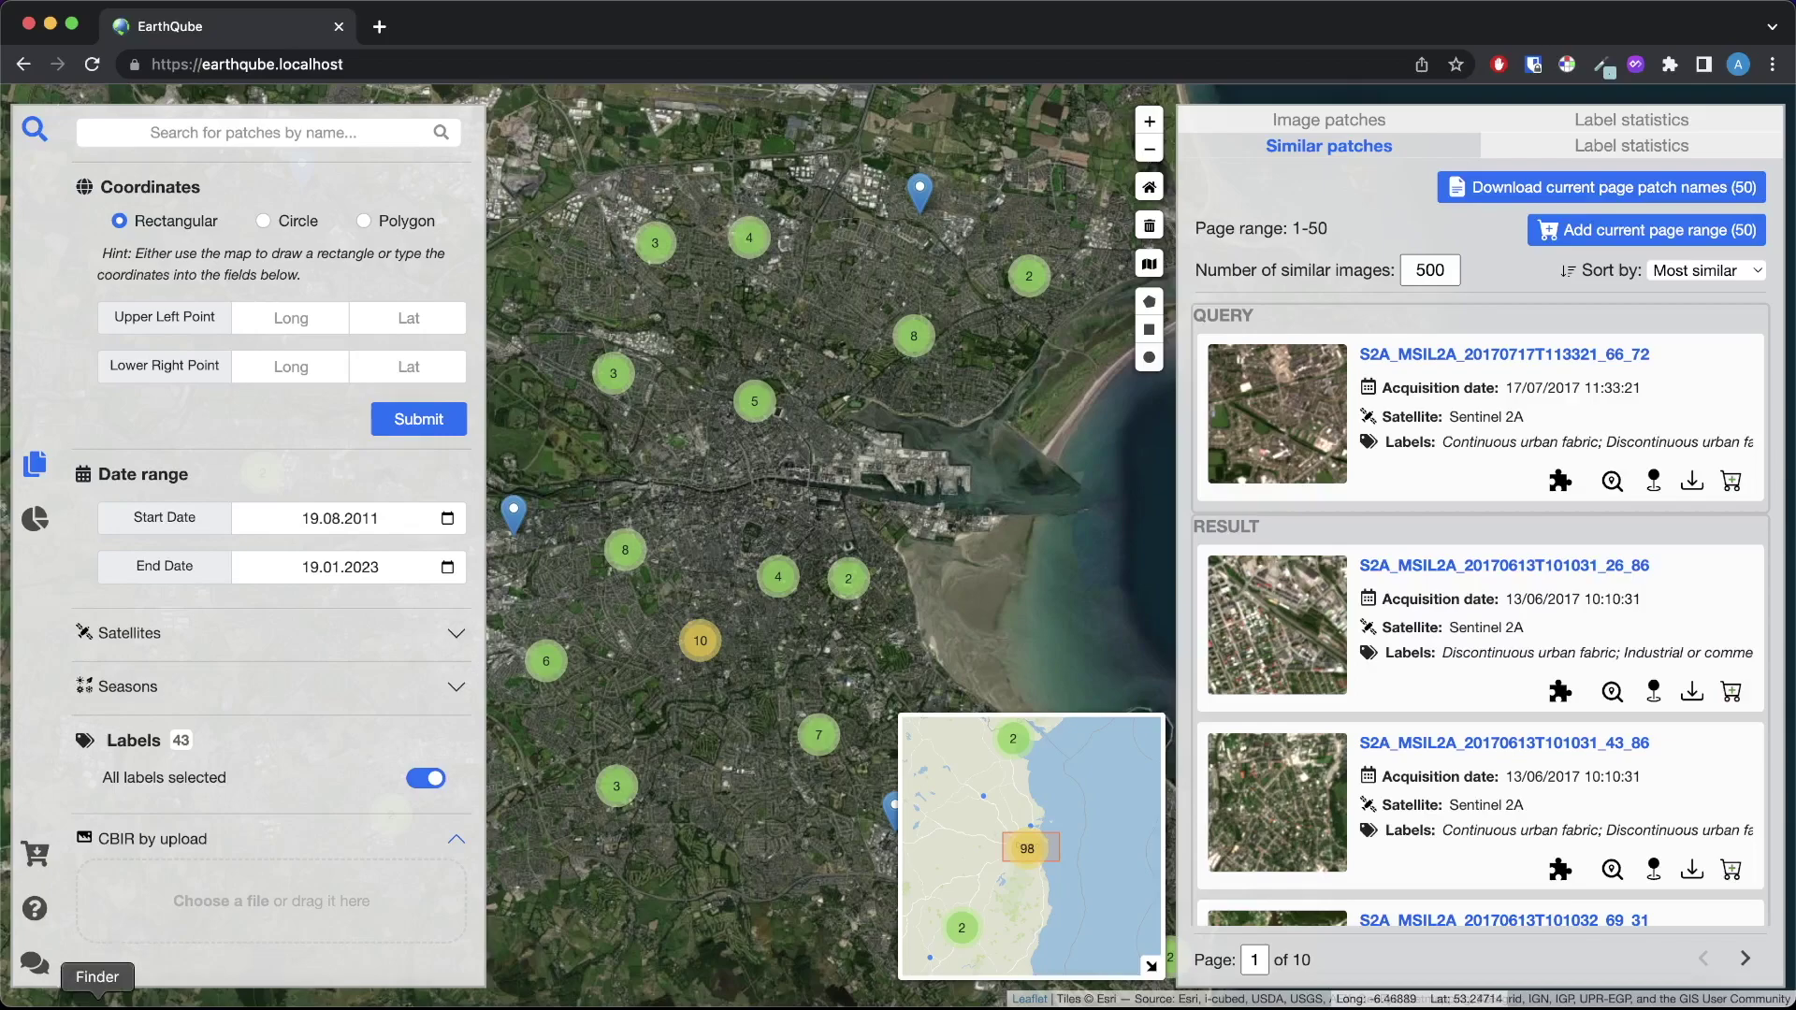
click(97, 1001)
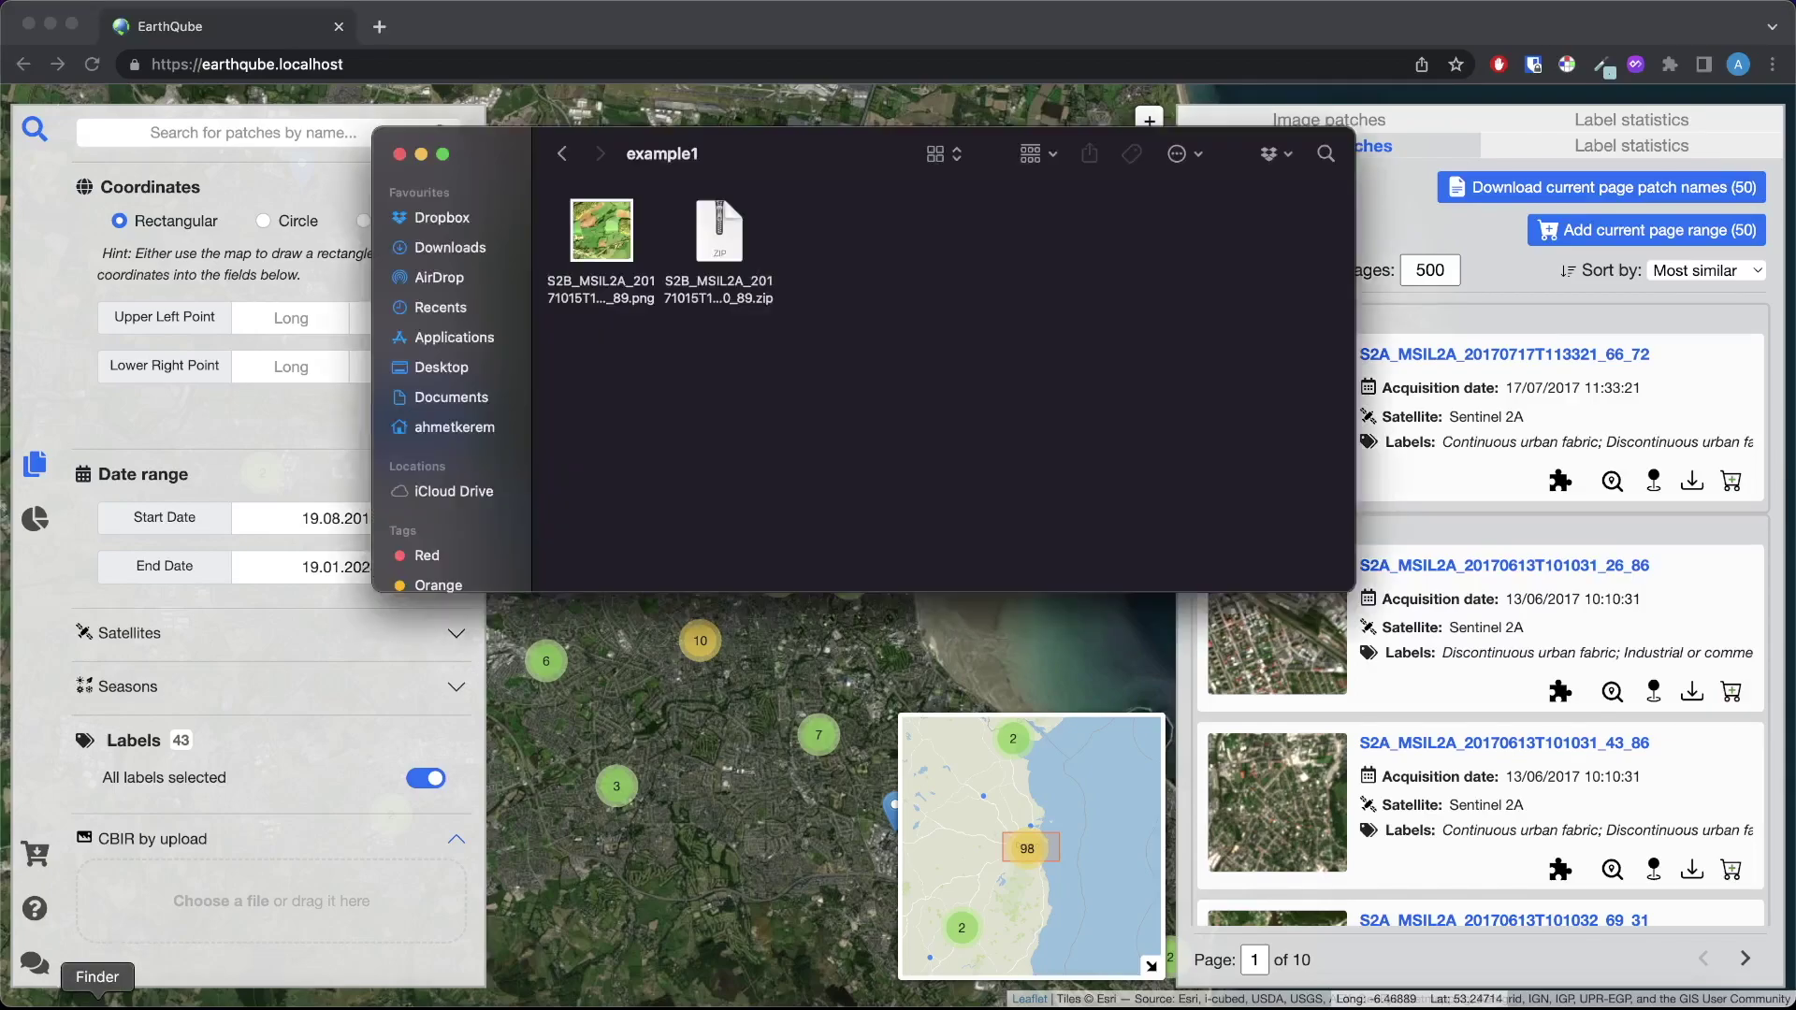
- Quick Look the sample png in example1, then drop the example zip onto EarthQube's upload area
drag(833, 157, 973, 144)
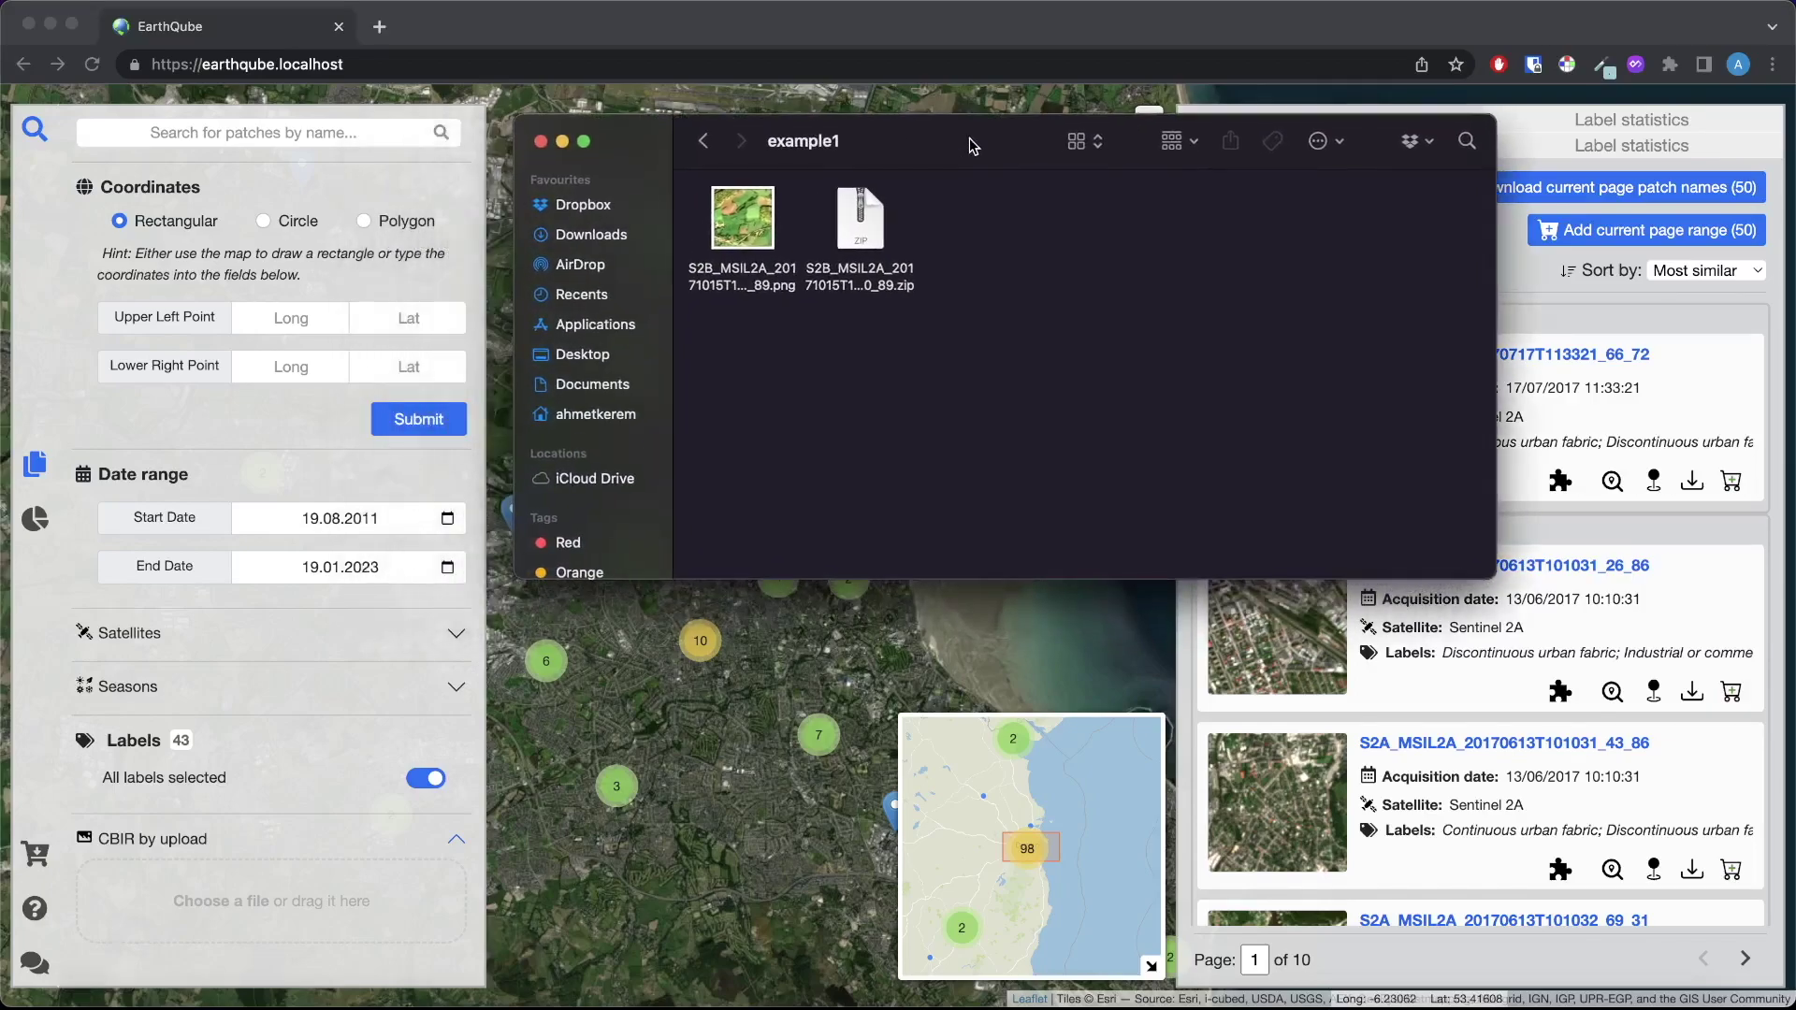
click(856, 276)
click(774, 277)
click(823, 274)
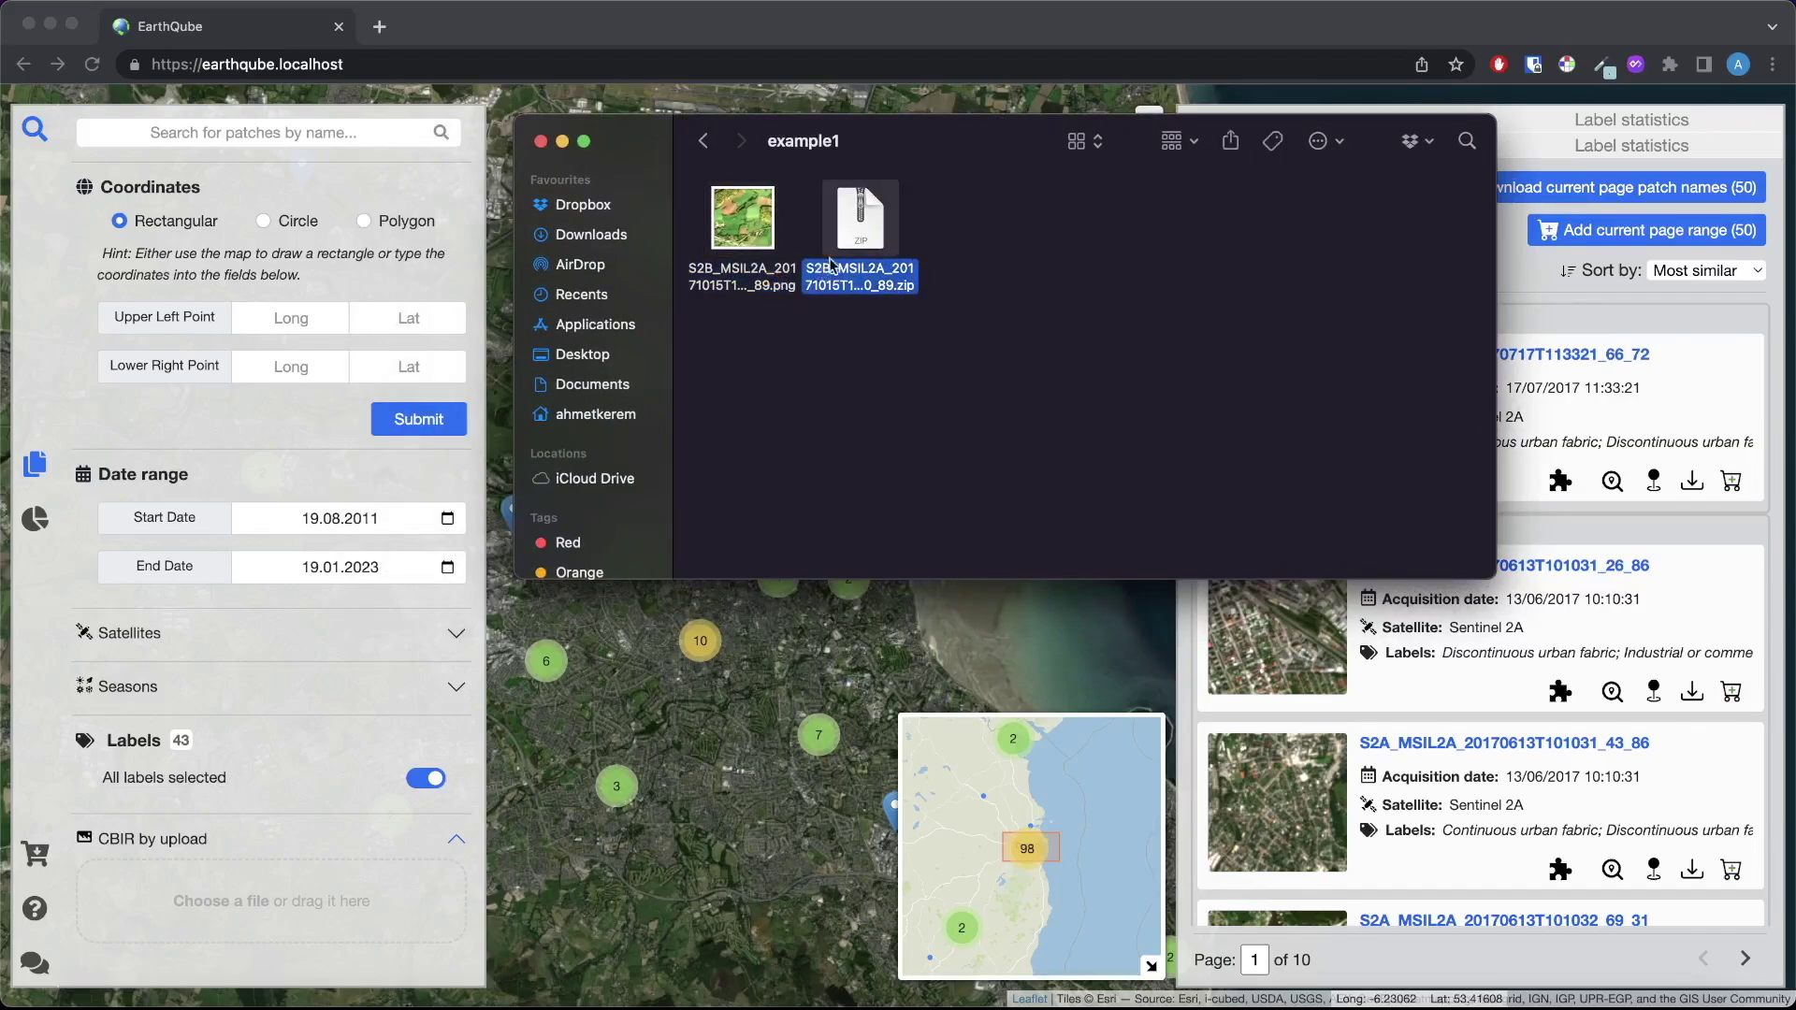
click(752, 251)
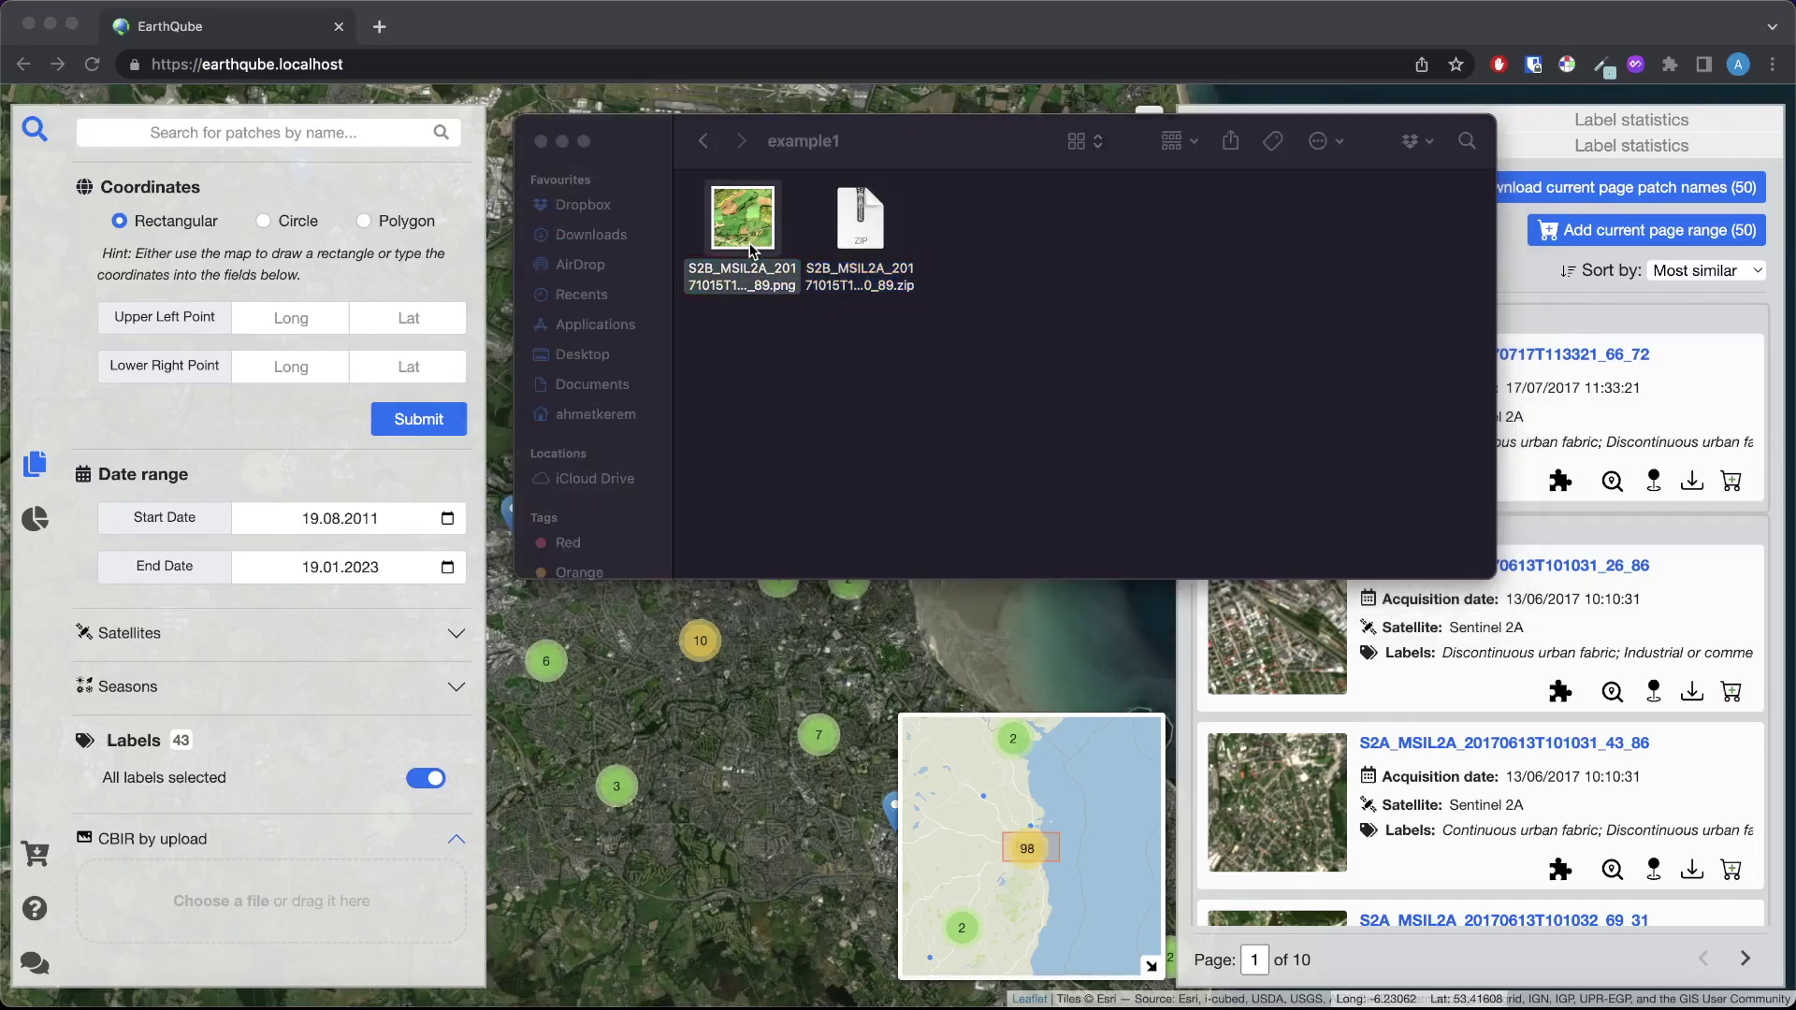
drag(269, 30, 457, 221)
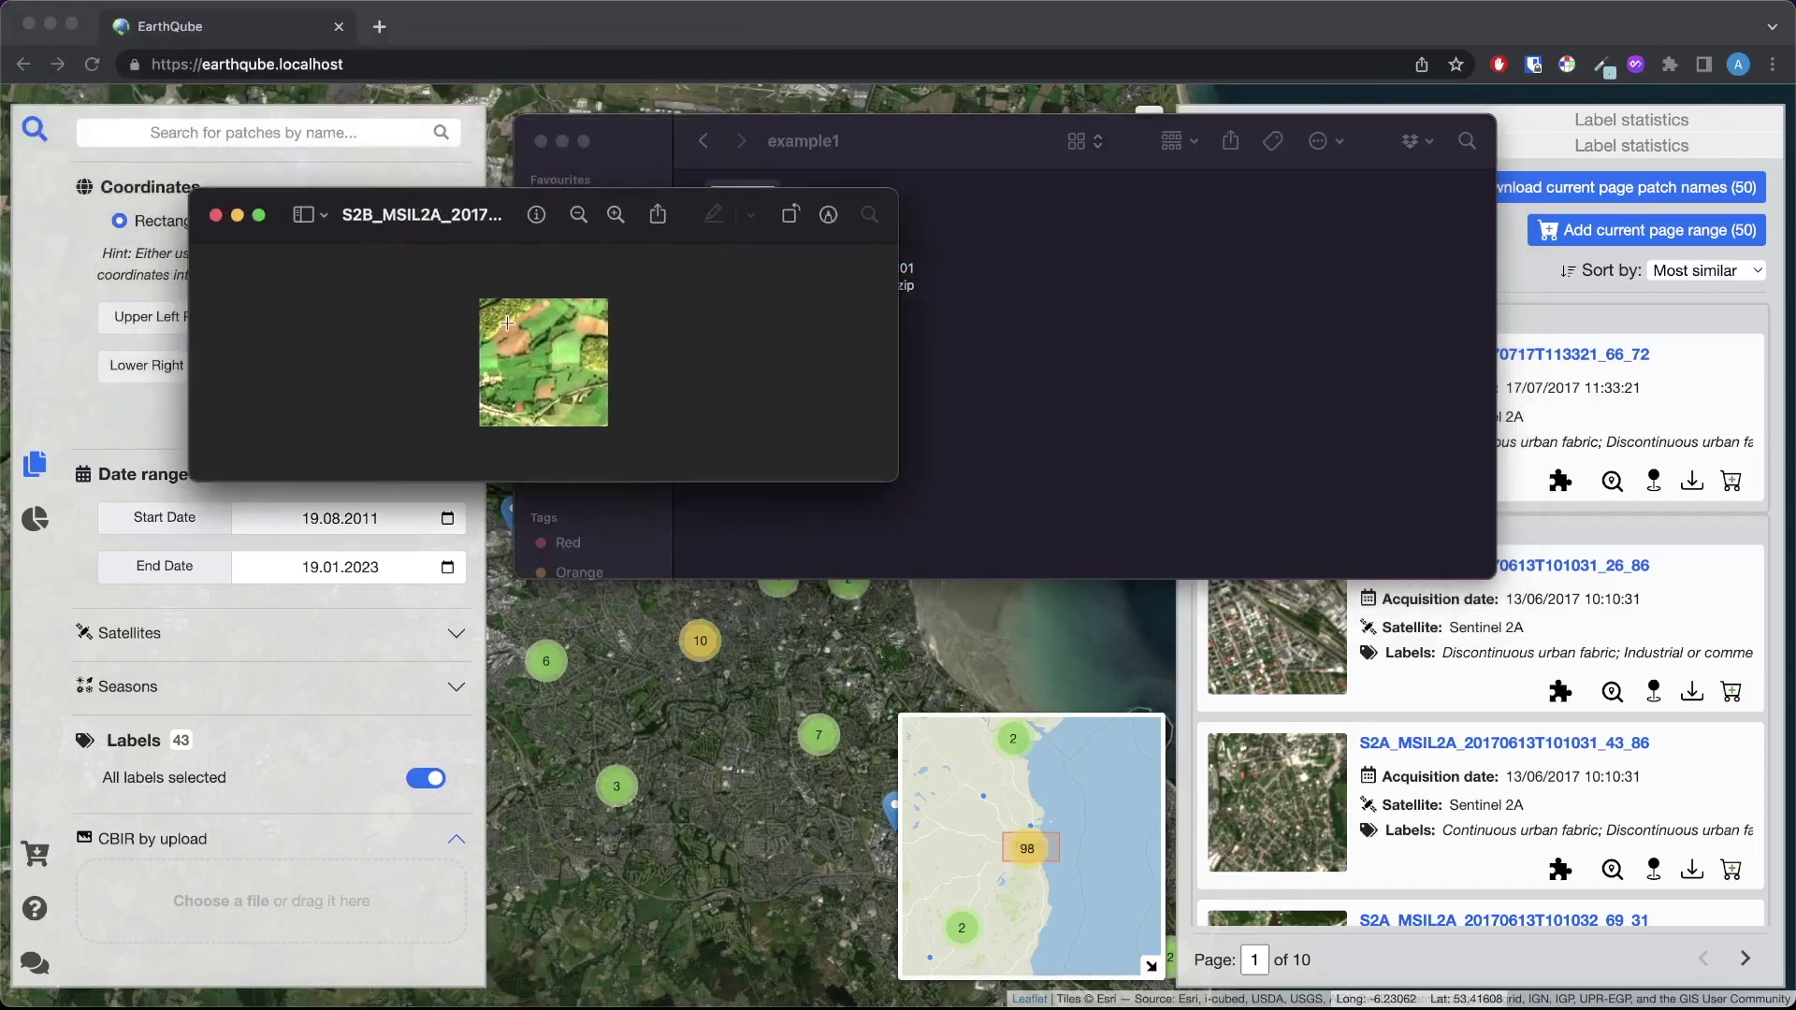
click(216, 215)
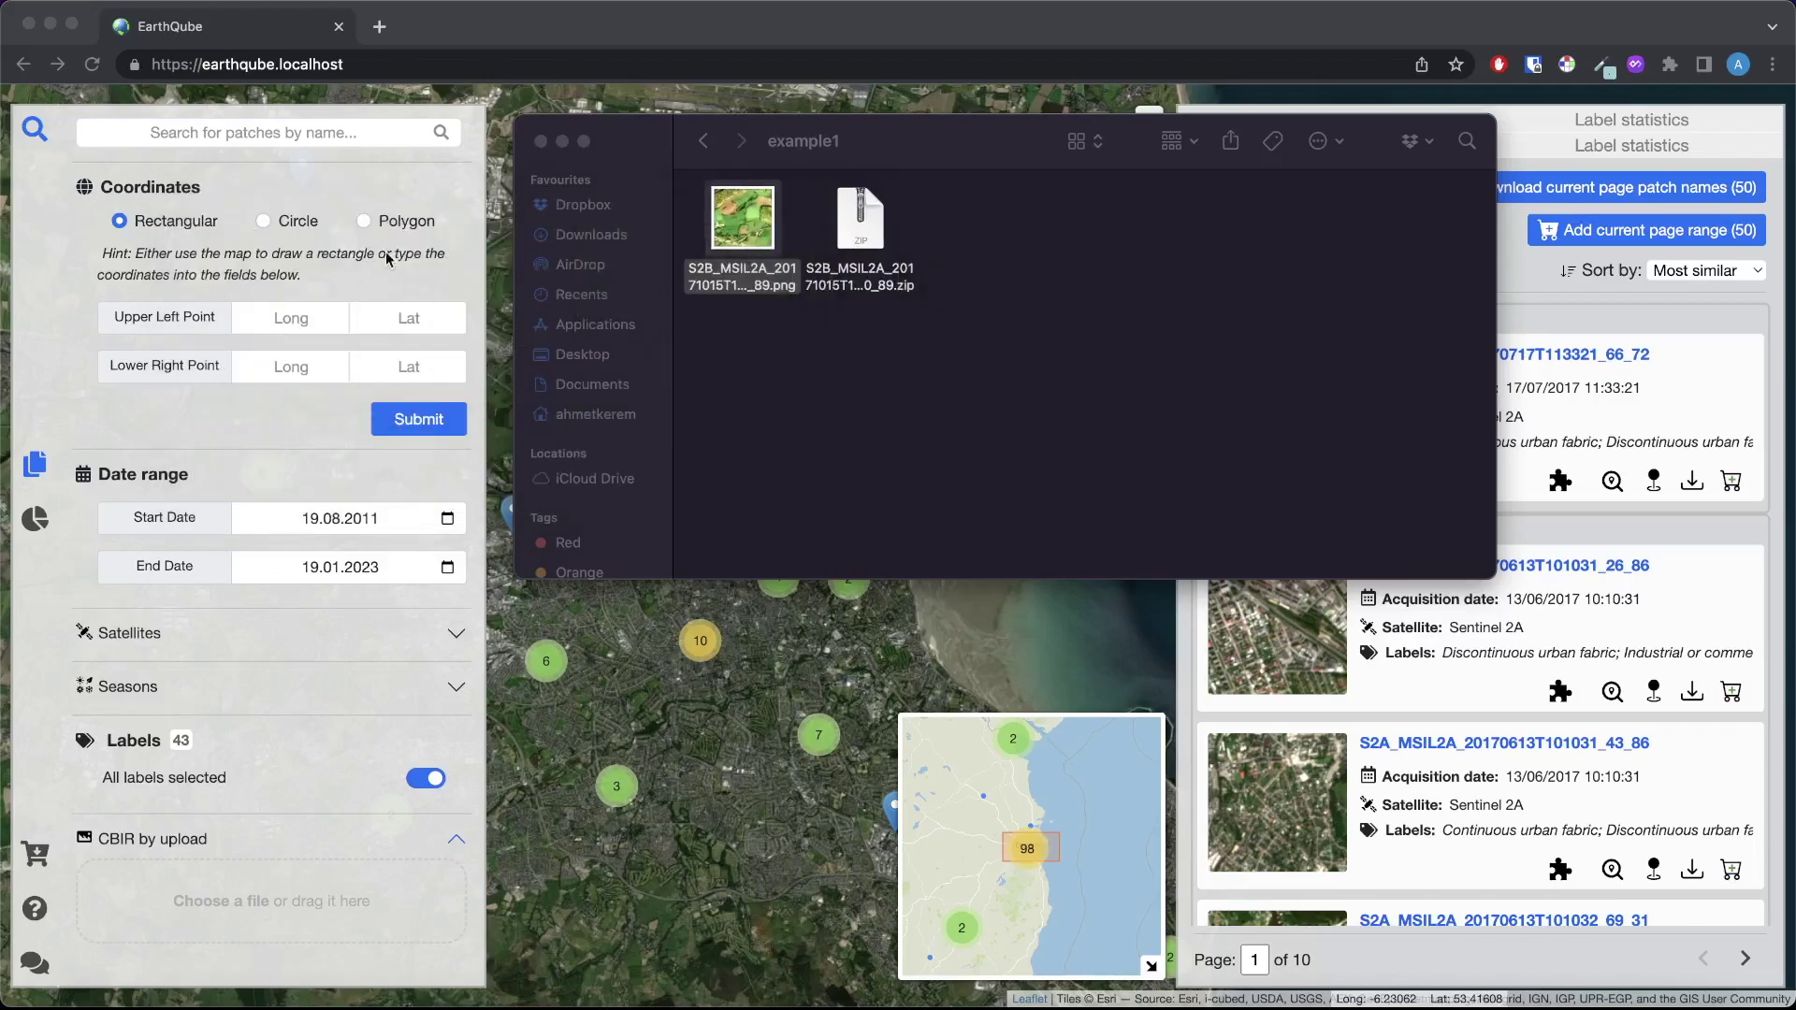
click(861, 220)
drag(861, 220, 227, 872)
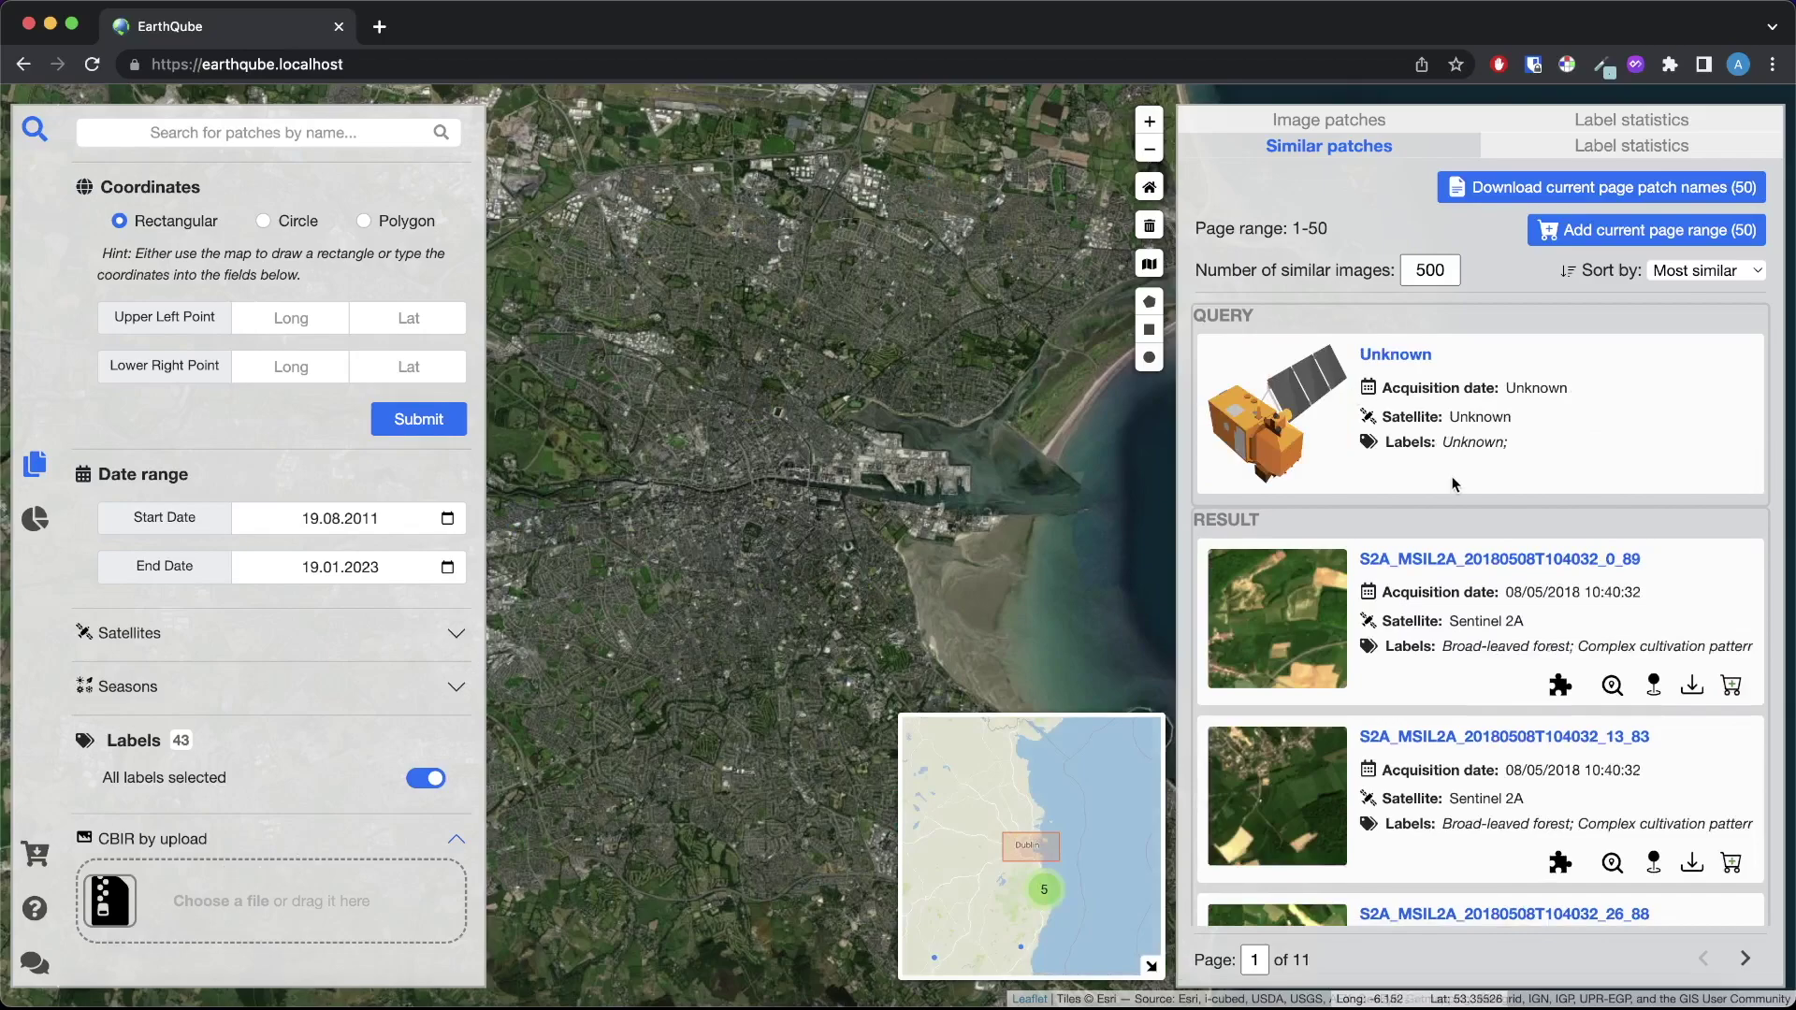
- Scroll the uploaded-zip results and zoom the map out to see similar patches clustered across Europe
scroll(1453, 484, down, 5)
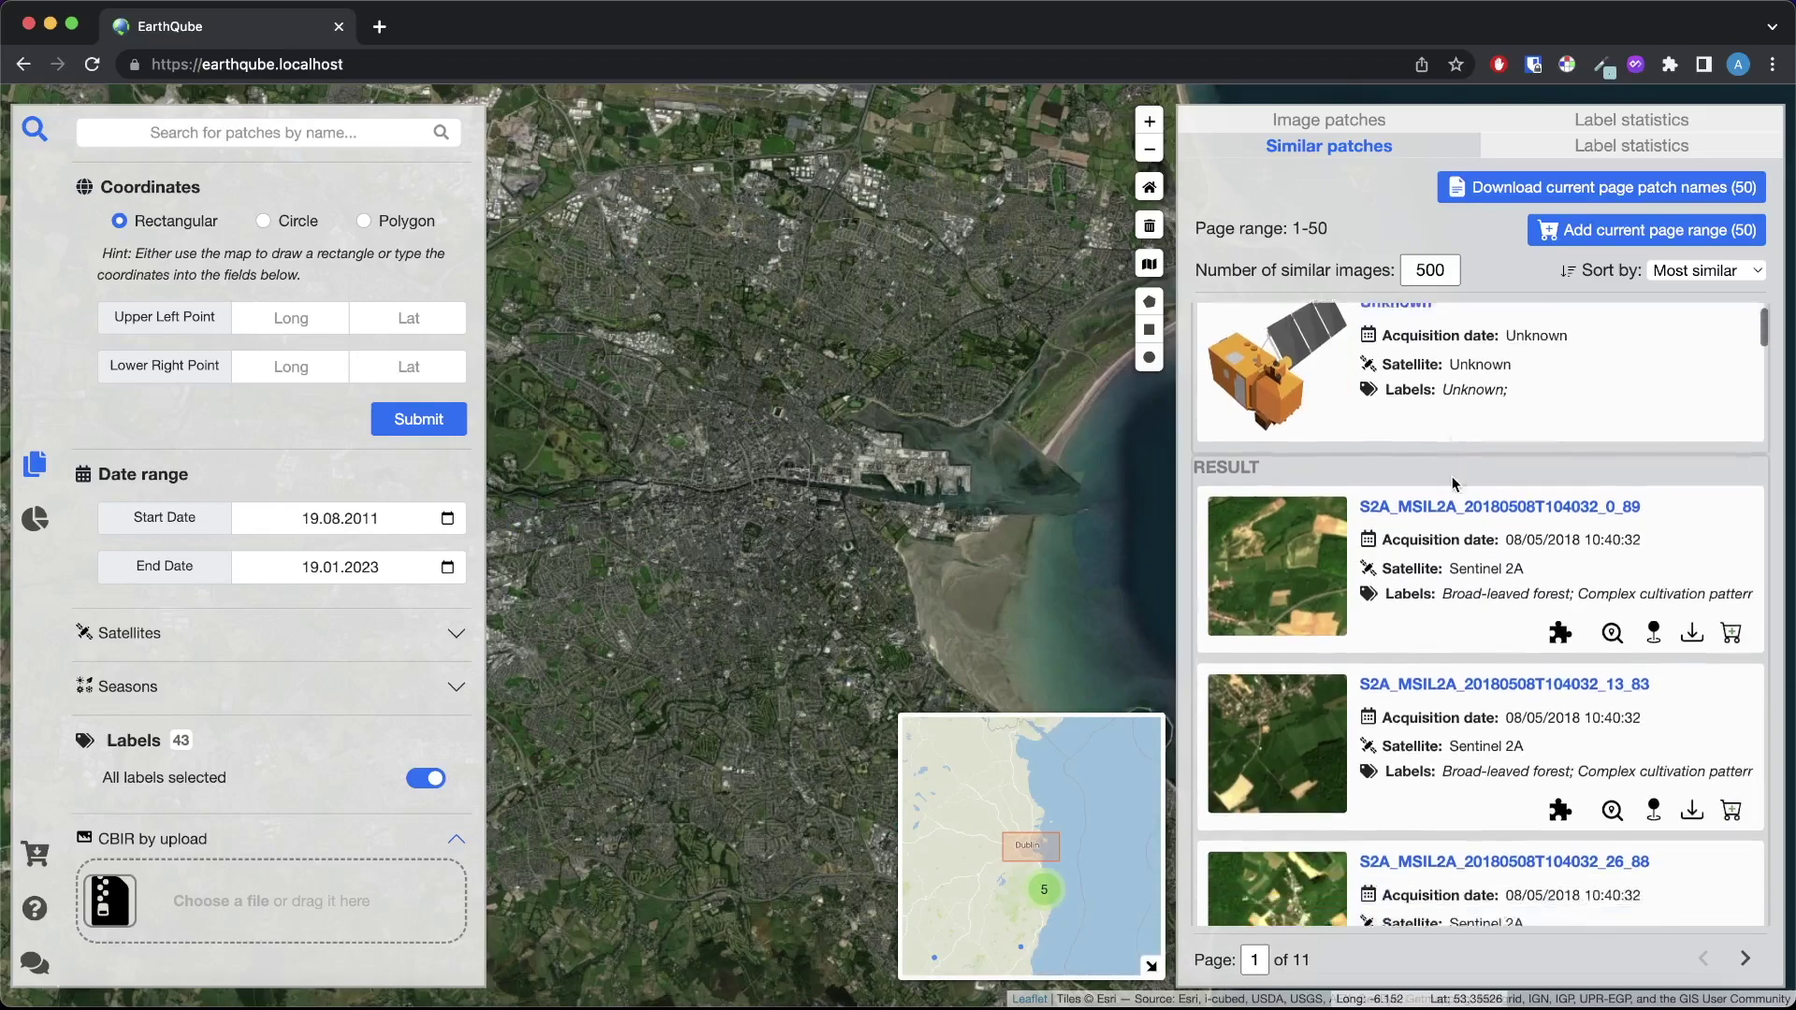
scroll(1452, 483, up, 3)
scroll(1453, 483, up, 2)
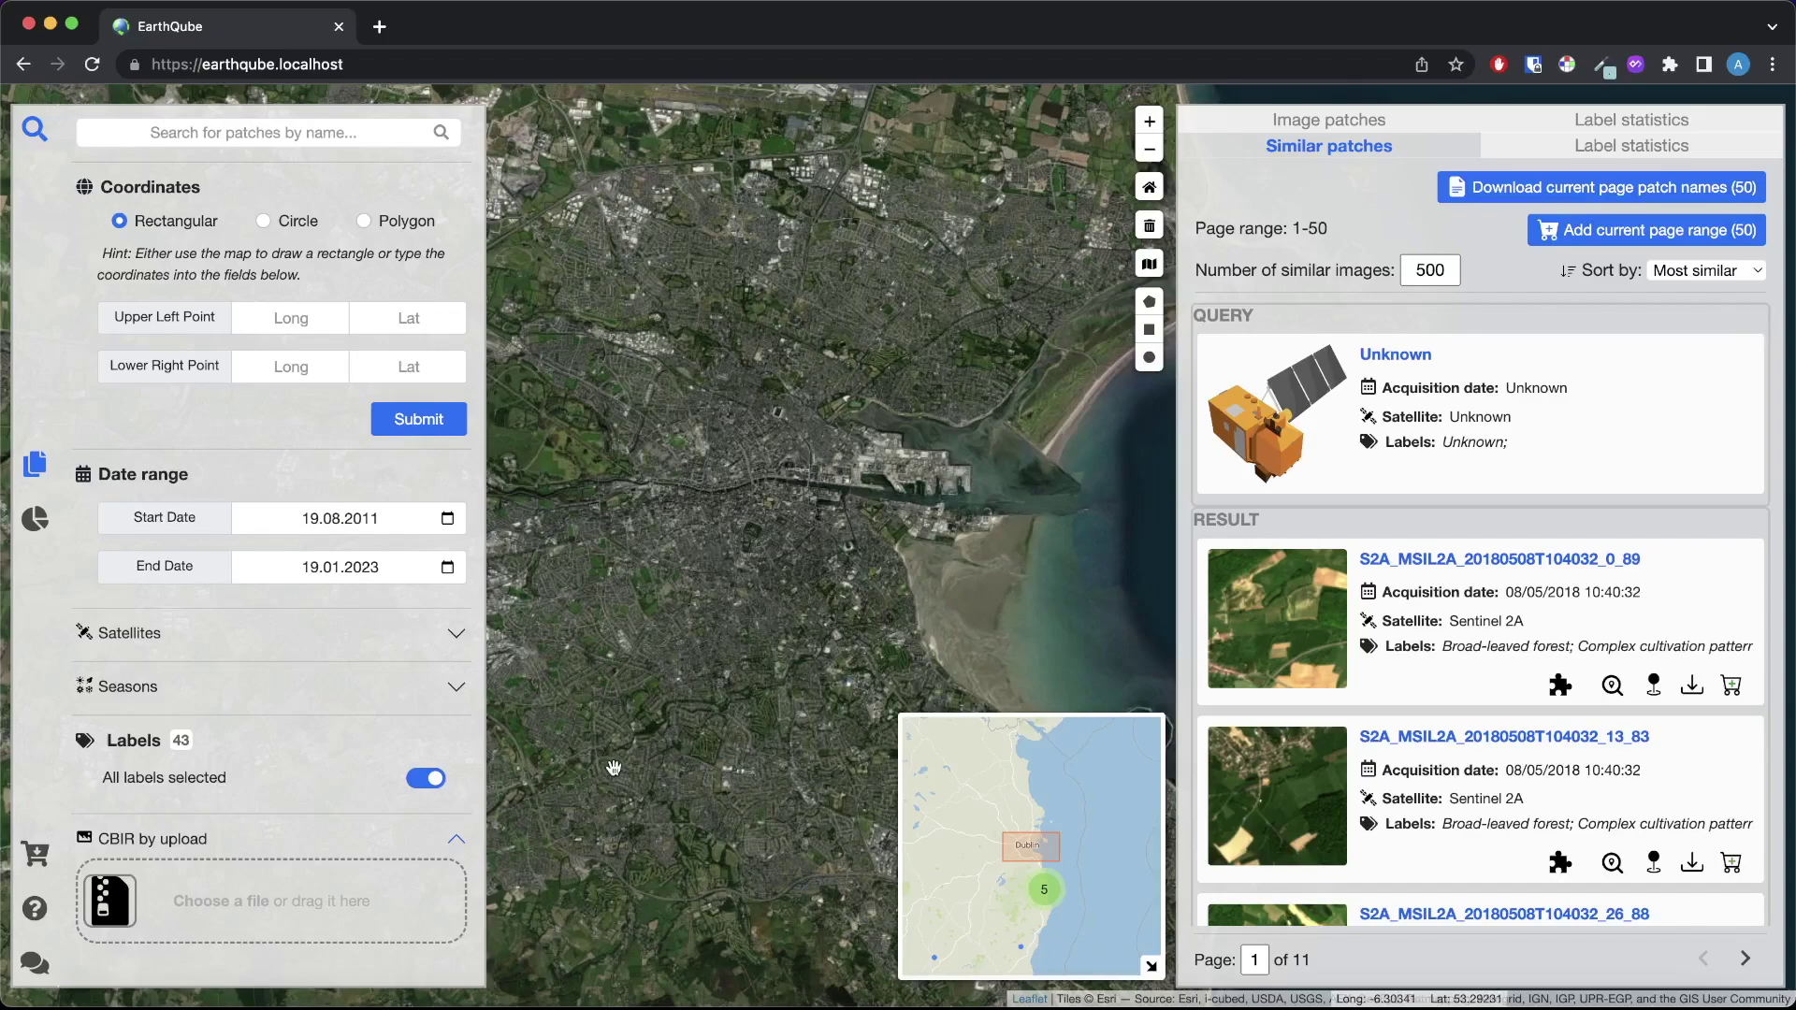
scroll(613, 767, down, 5)
scroll(614, 768, down, 5)
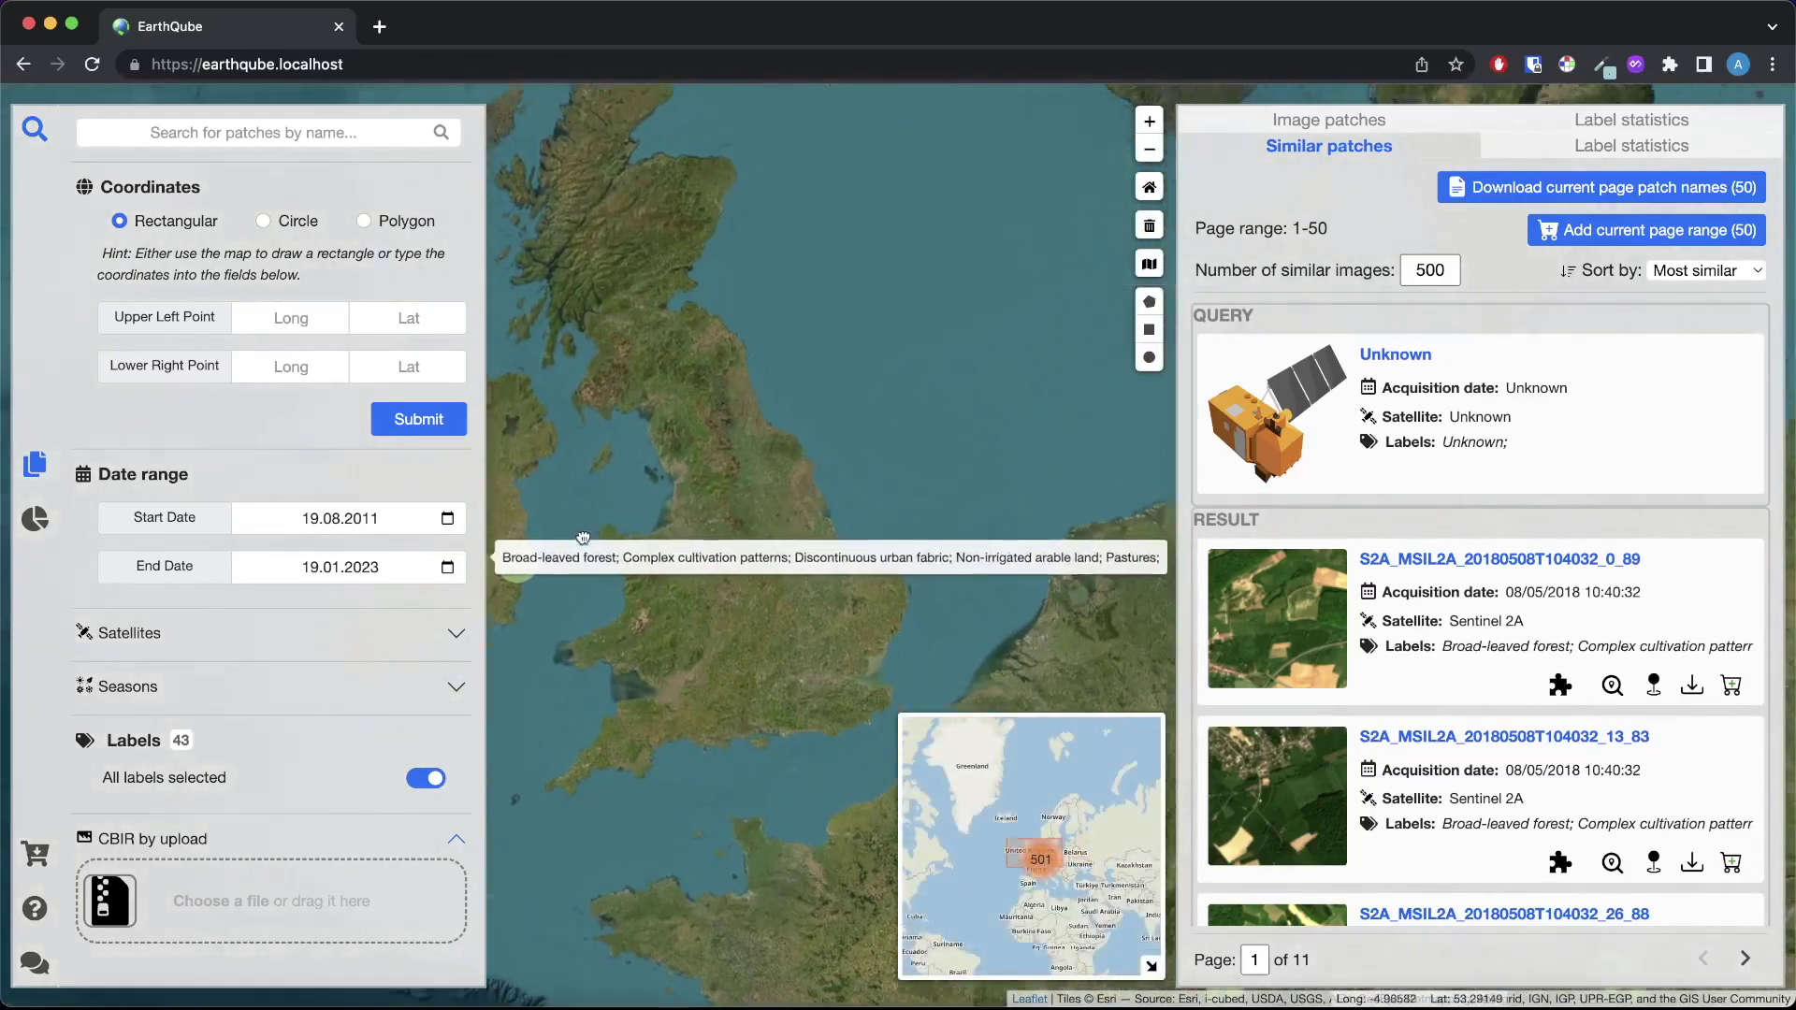
scroll(602, 548, down, 5)
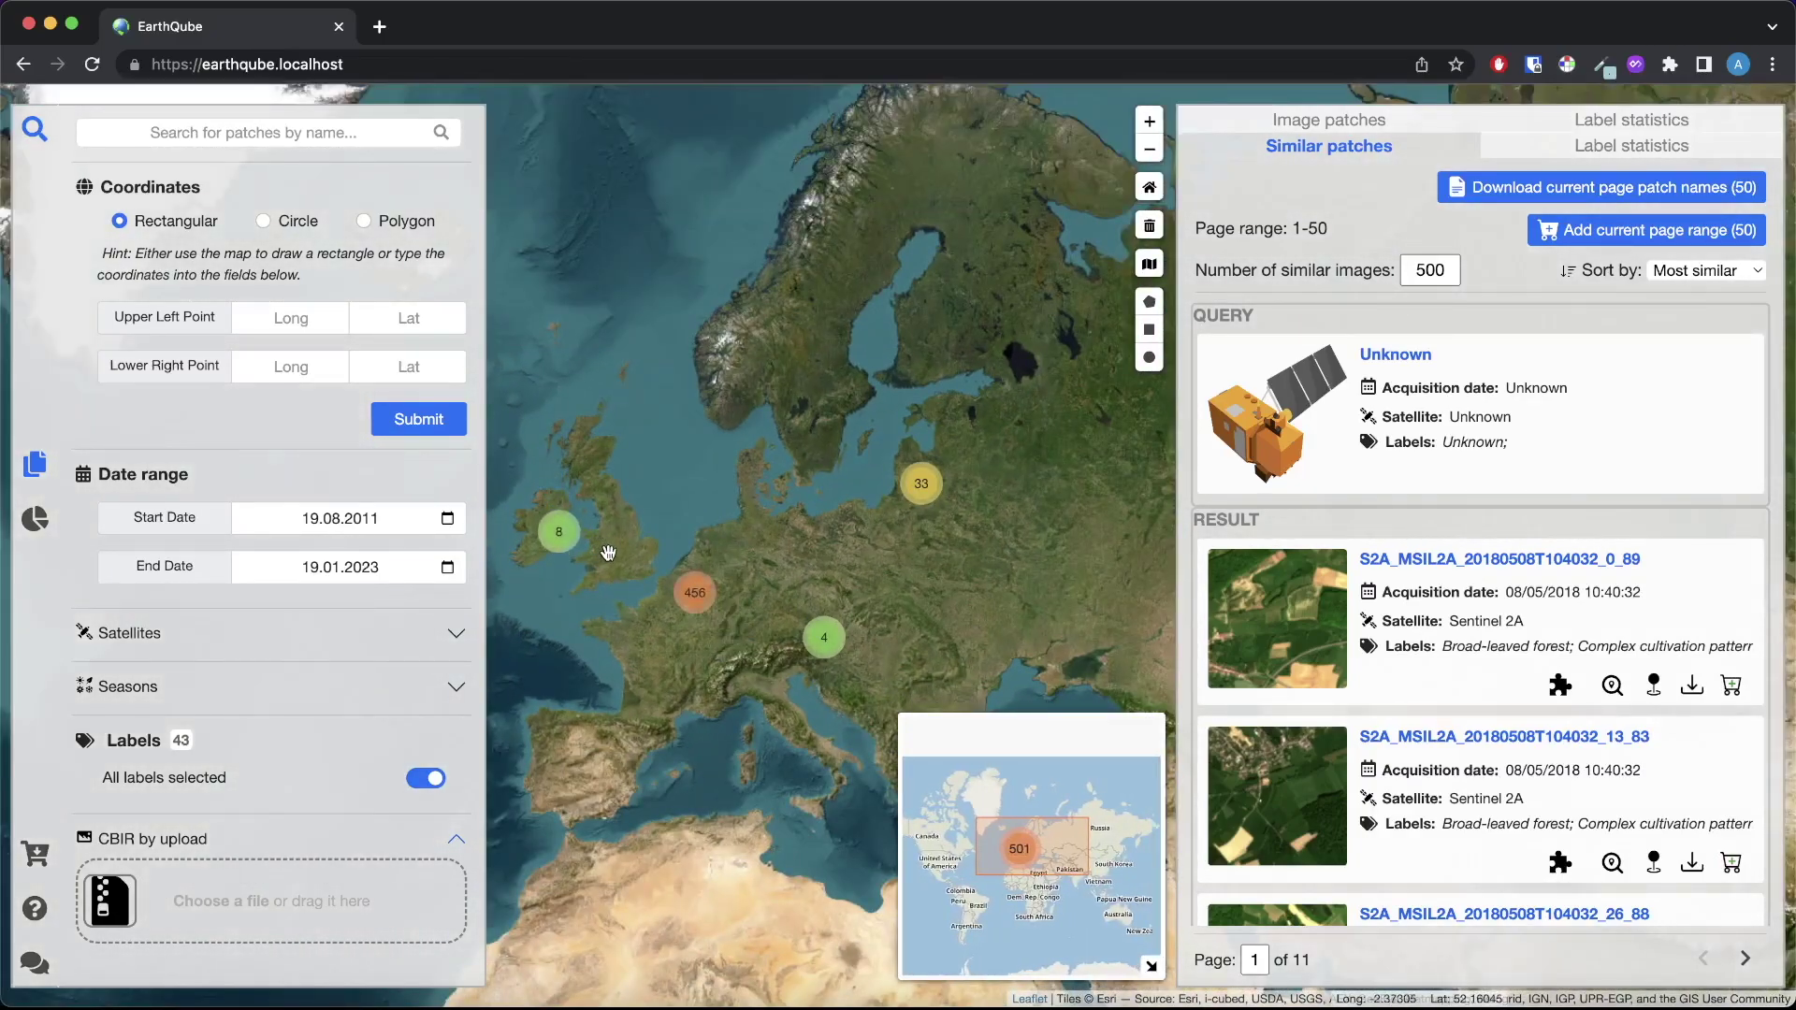